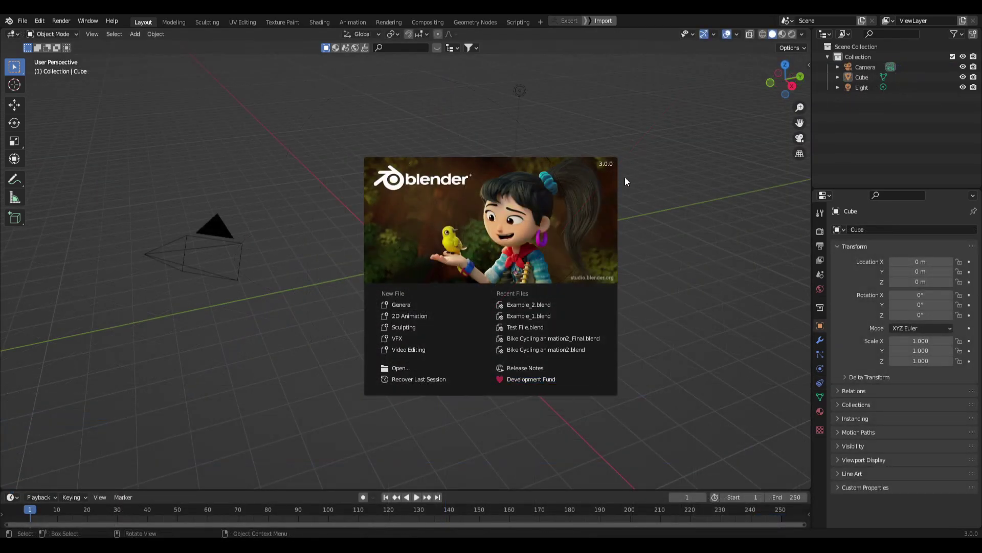
- Dismiss the splash screen and delete the default camera, cube and light from the scene
click(361, 419)
scroll(465, 333, down, 2)
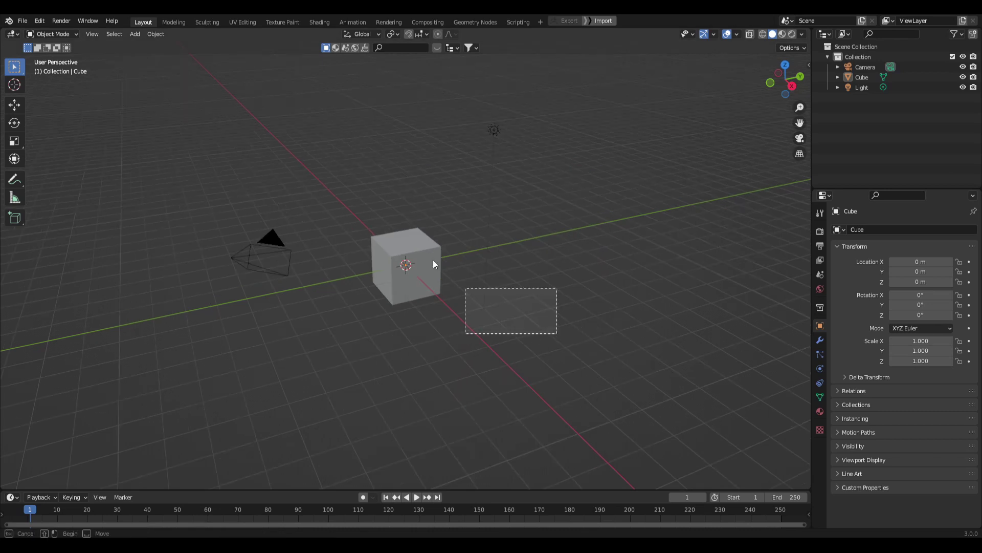
key(a)
key(Delete)
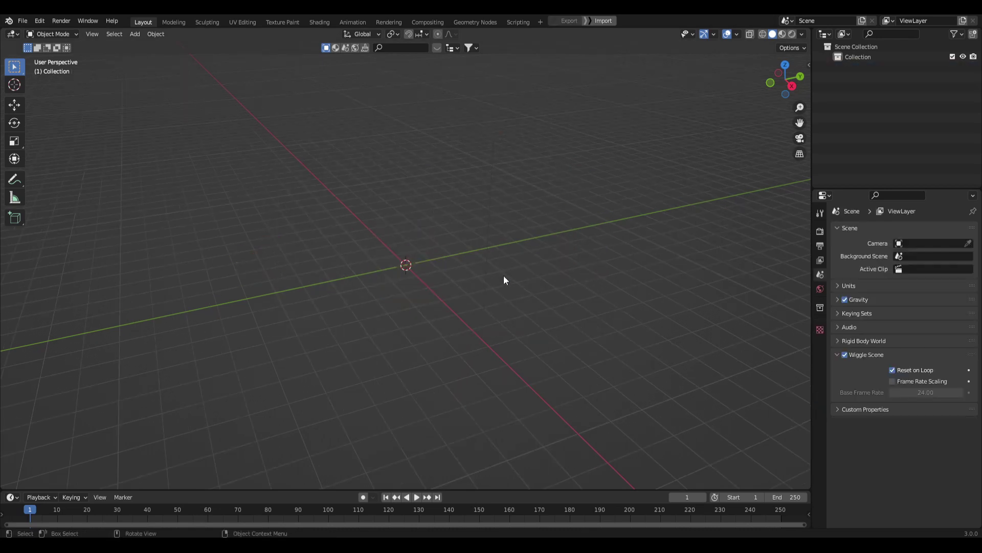
- Add a plane and merge all its vertices into a single vertex at its centre in Edit Mode
key(shift+a)
mouse_move(503, 276)
click(549, 276)
mouse_move(549, 277)
middle_down()
mouse_move(420, 258)
mouse_move(518, 305)
mouse_move(459, 256)
mouse_move(452, 265)
mouse_move(487, 270)
mouse_move(482, 325)
mouse_move(540, 298)
mouse_move(533, 274)
middle_up()
key(Tab)
key(m)
click(473, 274)
key(g)
key(z)
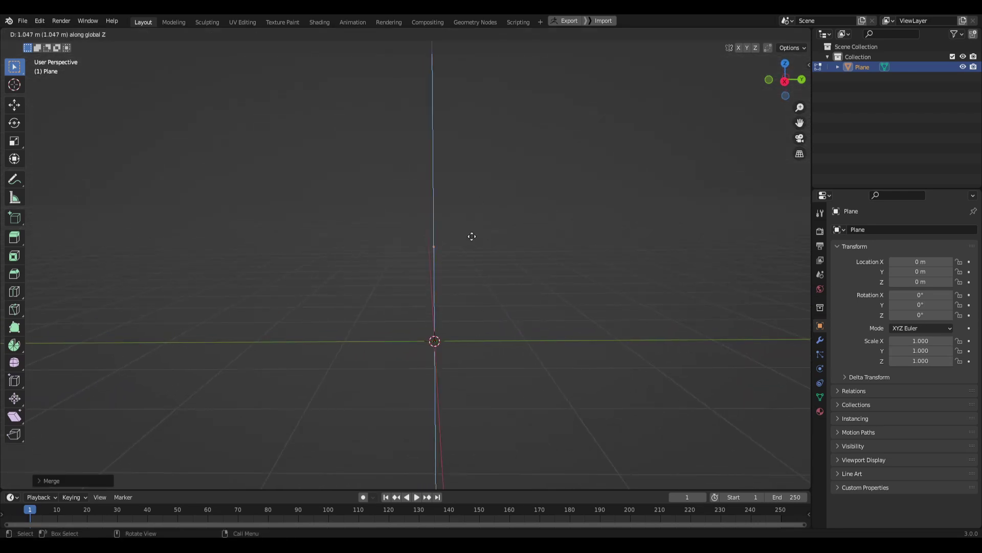
key(Escape)
middle_drag(472, 295, 467, 329)
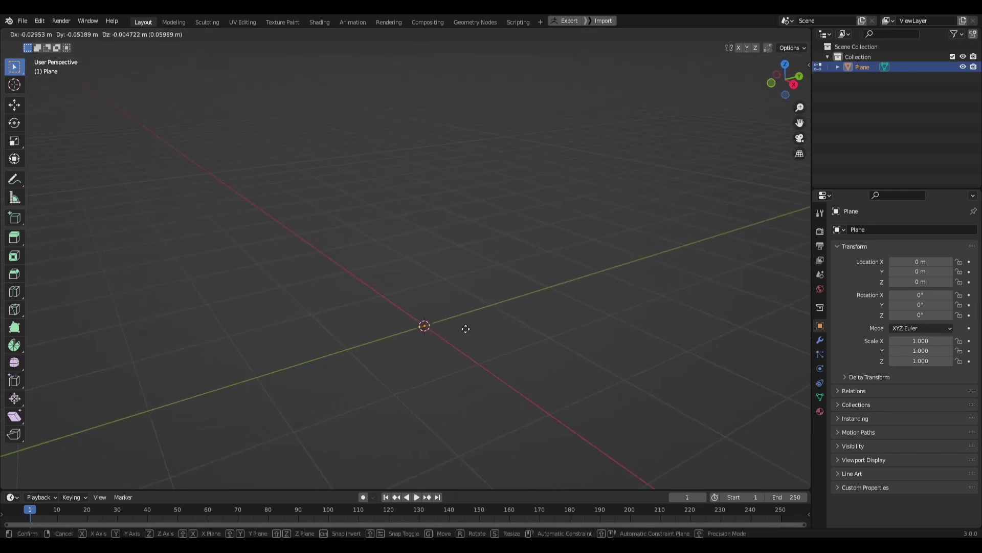
middle_drag(507, 261, 396, 313)
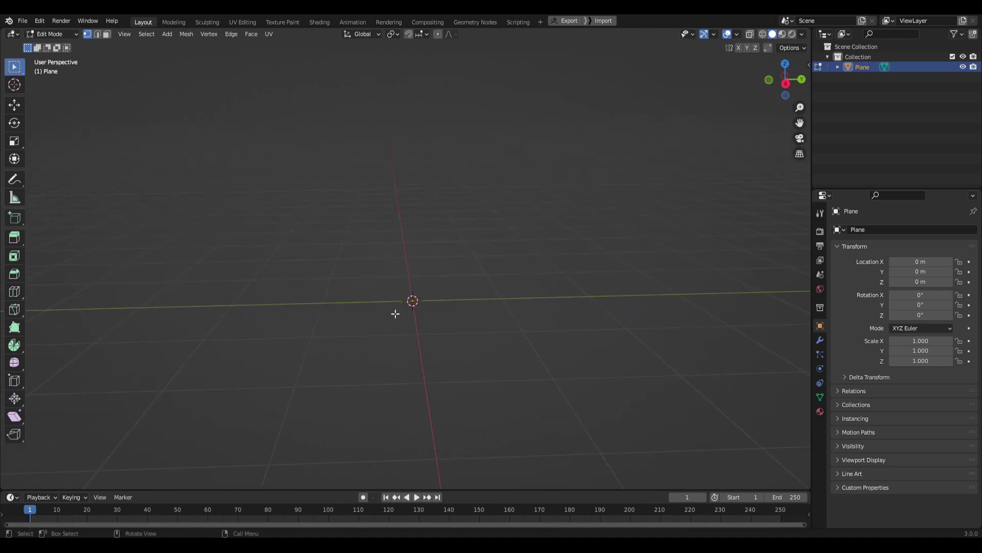
- Add a Skin modifier to the merged single-vertex plane
click(819, 340)
click(877, 230)
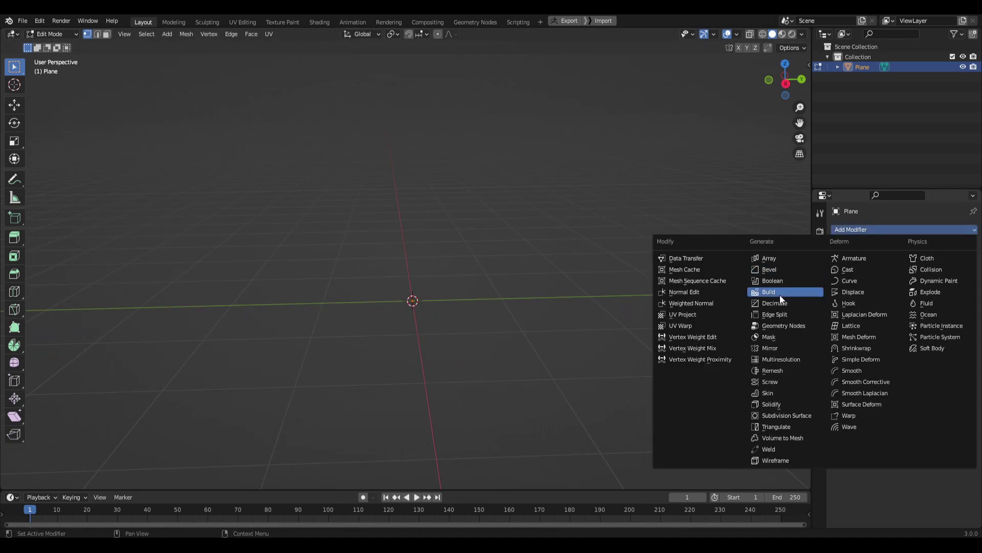
click(782, 393)
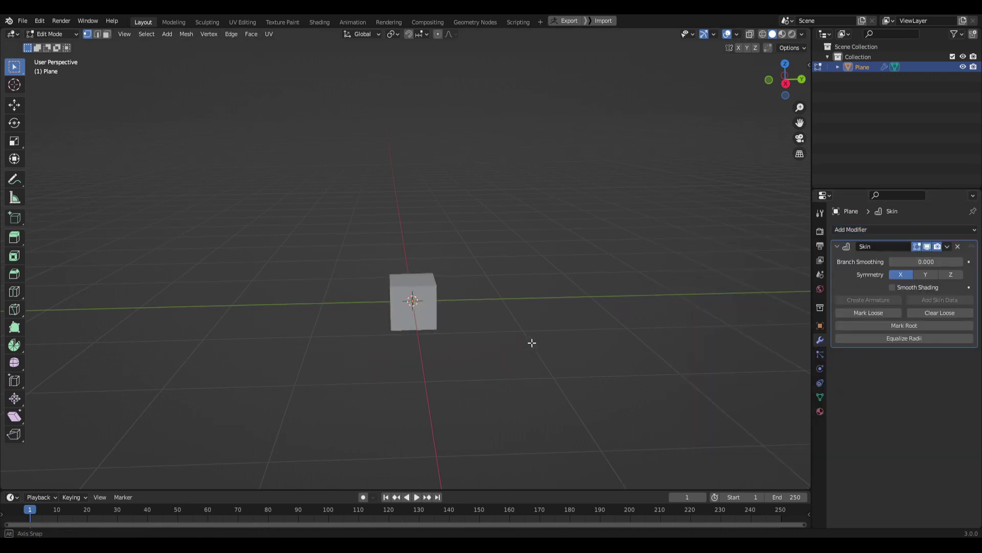
- Turn on X-ray display so the vertex inside the skin mesh can be seen and selected
click(752, 34)
middle_drag(490, 305, 571, 349)
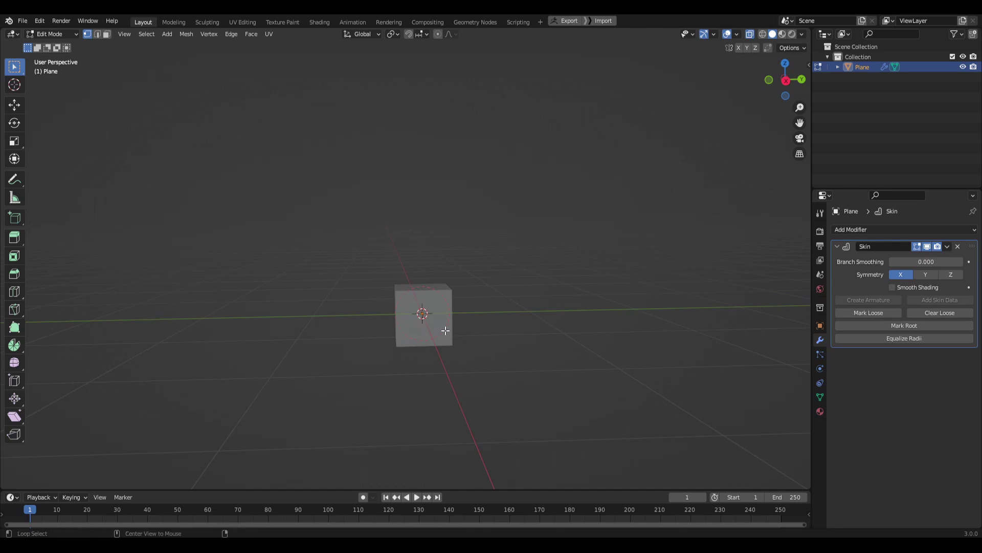
key(alt+z)
key(alt+z)
key(alt+z)
key(alt+z)
scroll(586, 355, up, 3)
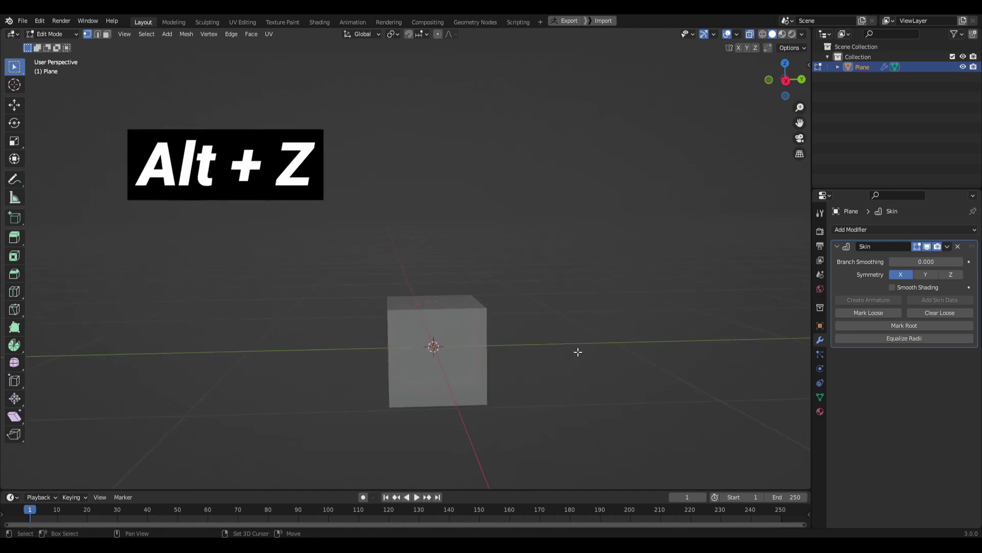
- Extrude the vertex upward three times along Z to form a tall leg column
key(e)
click(536, 238)
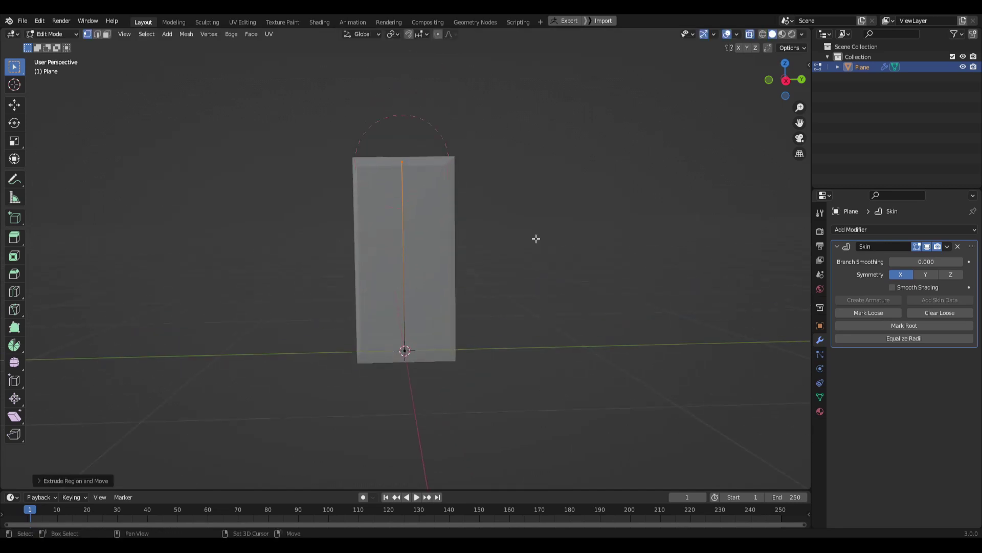
scroll(536, 238, down, 3)
key(e)
key(z)
click(482, 112)
shift+middle_drag(483, 130, 485, 217)
key(e)
key(z)
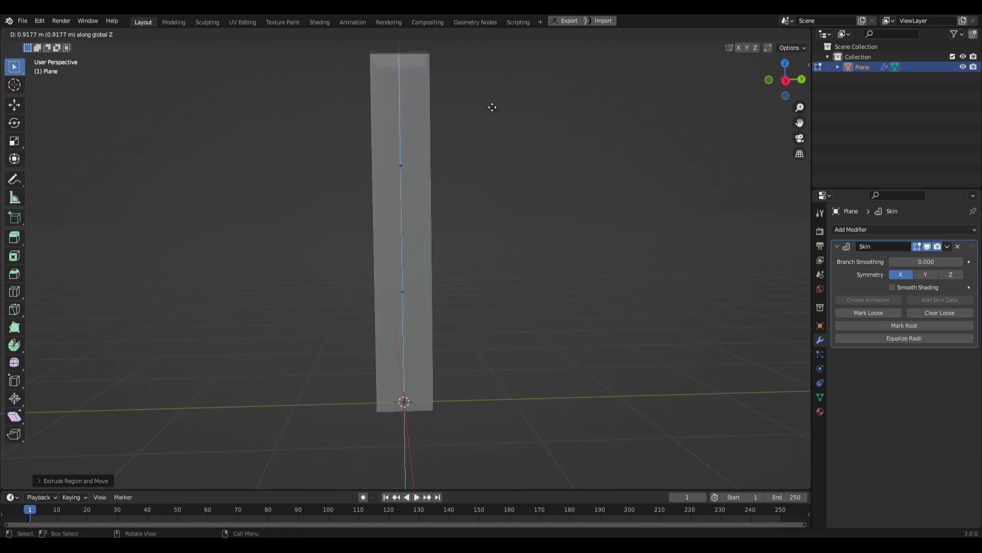
click(491, 102)
- Lower the second vertex along Z to ankle height and shift the bottom vertex along negative Y to begin the foot
scroll(485, 147, down, 2)
click(407, 286)
key(g)
key(z)
click(455, 337)
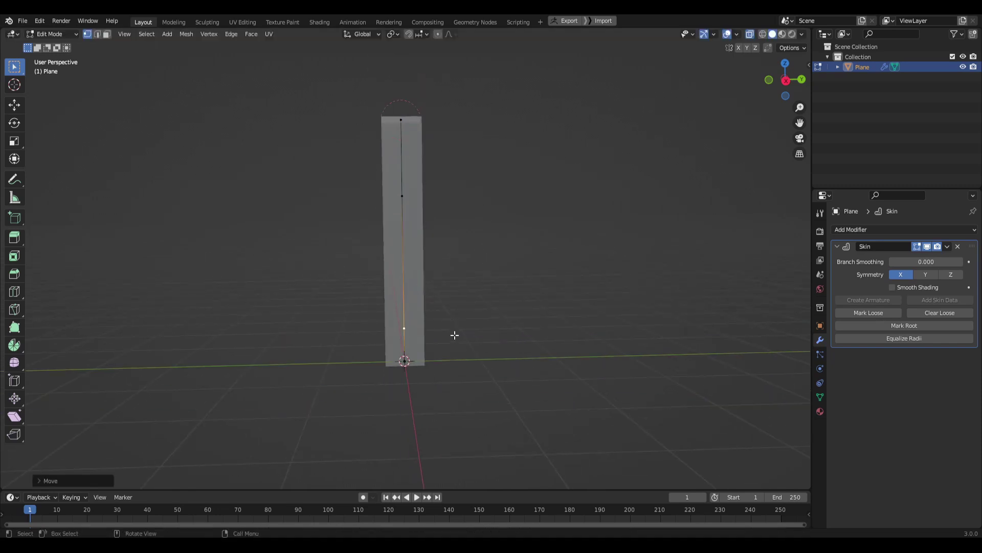
key(g)
key(y)
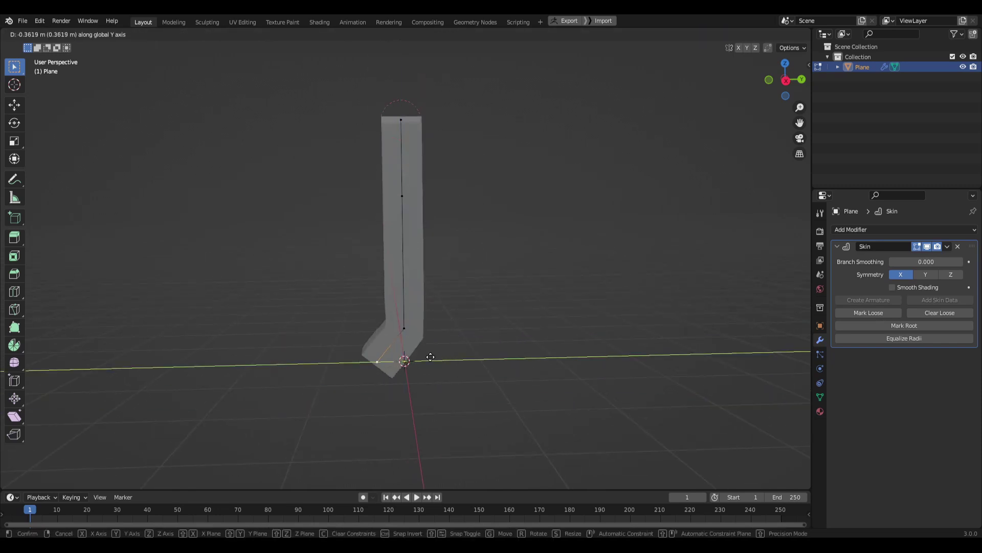
click(453, 372)
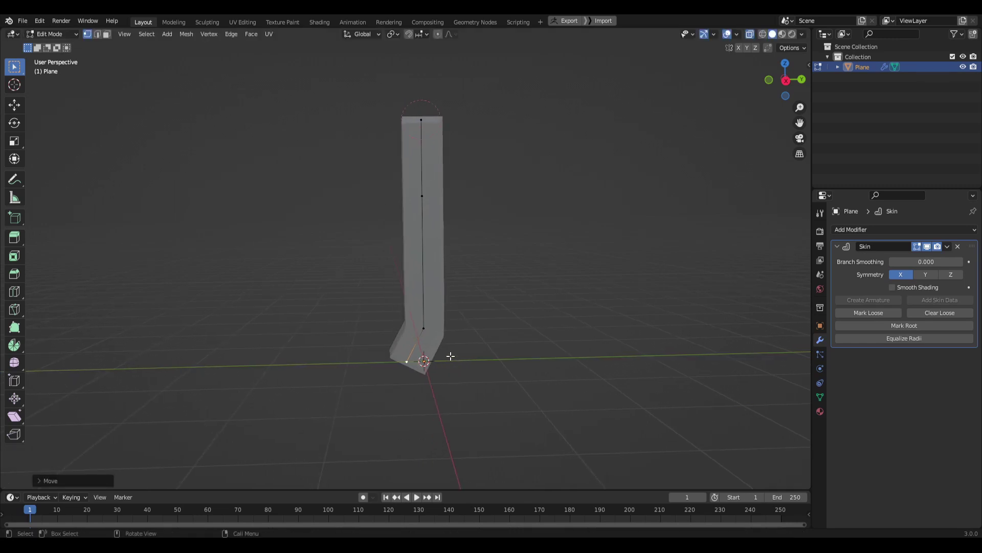
- Shrink the skin radius at the foot's tip and reposition the foot and ankle vertices
key(ctrl+a)
click(476, 335)
key(g)
click(443, 348)
drag(395, 332, 396, 333)
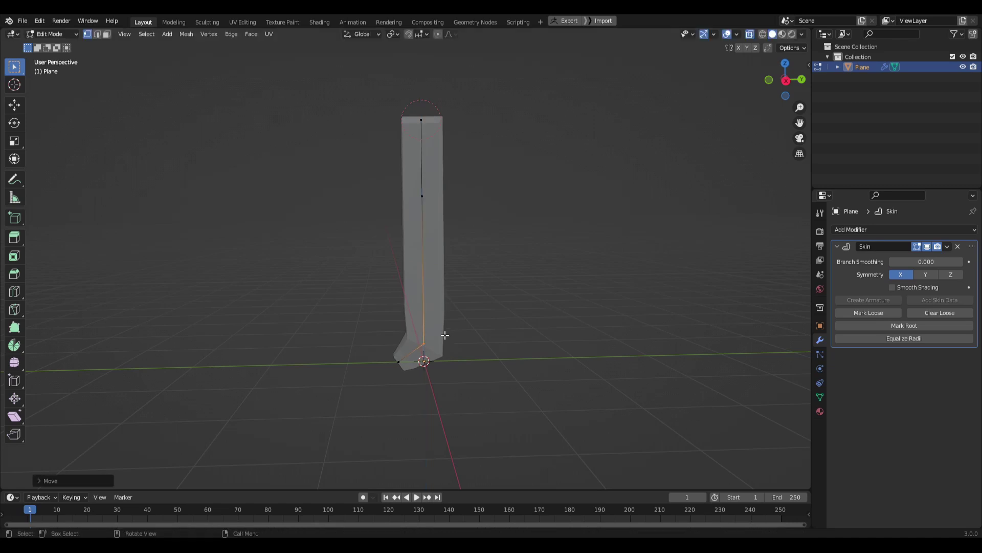
- Lower the knee vertex along Z, and lower the top vertex by about 0.92 m to shorten the leg
key(g)
key(z)
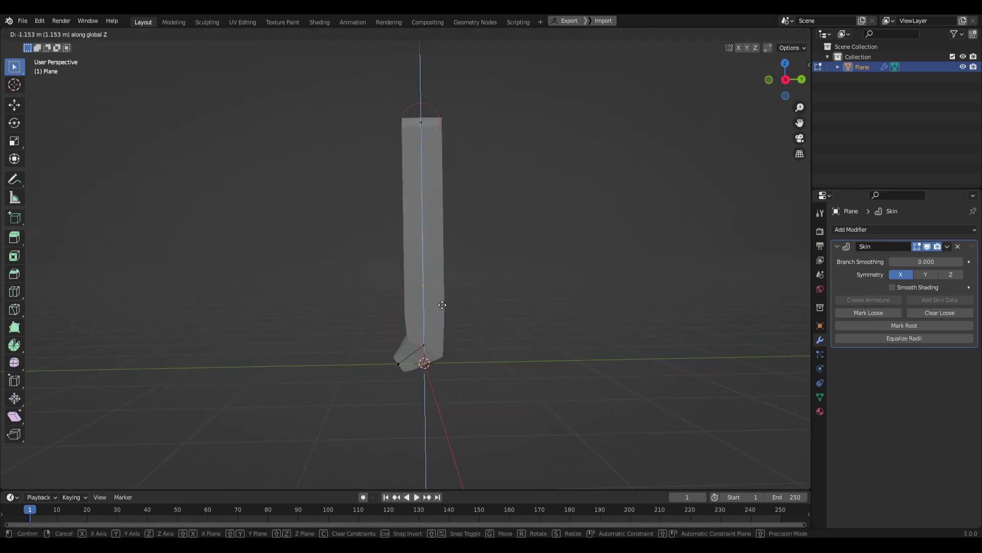
click(444, 277)
click(444, 118)
key(g)
key(z)
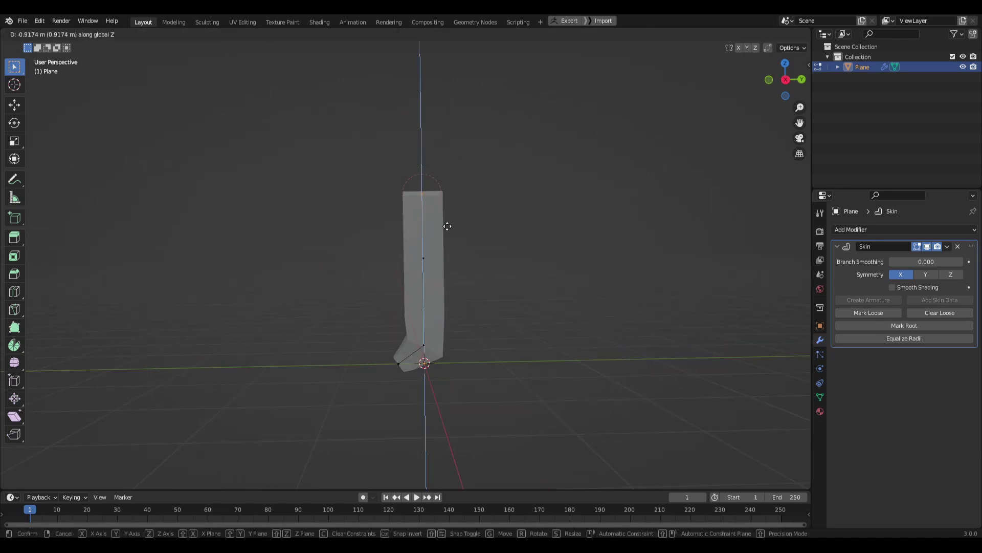
click(449, 224)
- Shift the top vertex along positive Y to bend the thigh and enlarge its skin radius
key(g)
key(y)
click(502, 206)
middle_drag(502, 207, 485, 257)
key(ctrl+a)
click(560, 269)
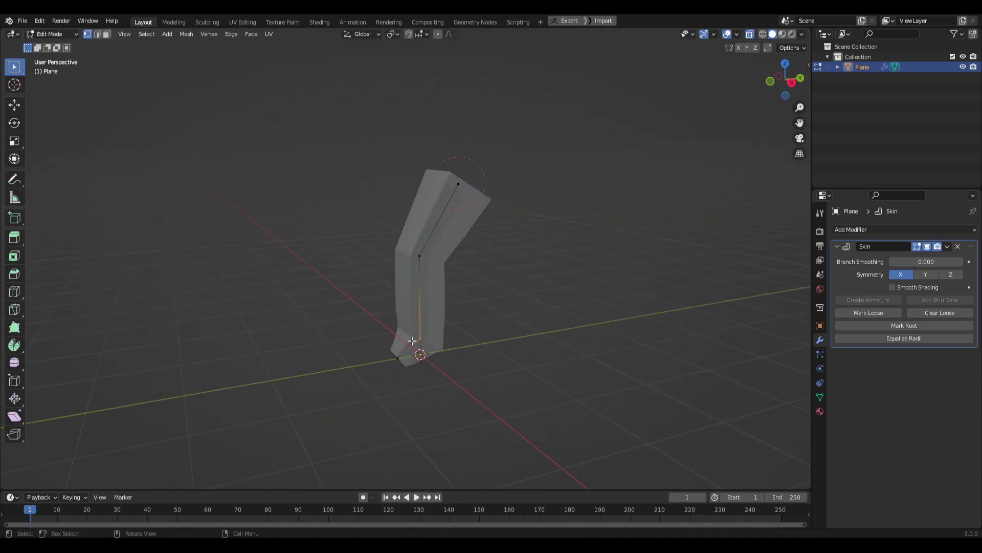
- Fine-tune the height of the ankle vertex along Z and select the foot's tip vertex
middle_drag(523, 328, 502, 324)
key(g)
key(z)
click(506, 331)
drag(409, 374, 411, 376)
drag(374, 337, 407, 375)
- Turn off X-ray display and return the leg to Object Mode
key(alt+z)
key(Tab)
middle_drag(475, 283, 431, 222)
key(Tab)
key(Tab)
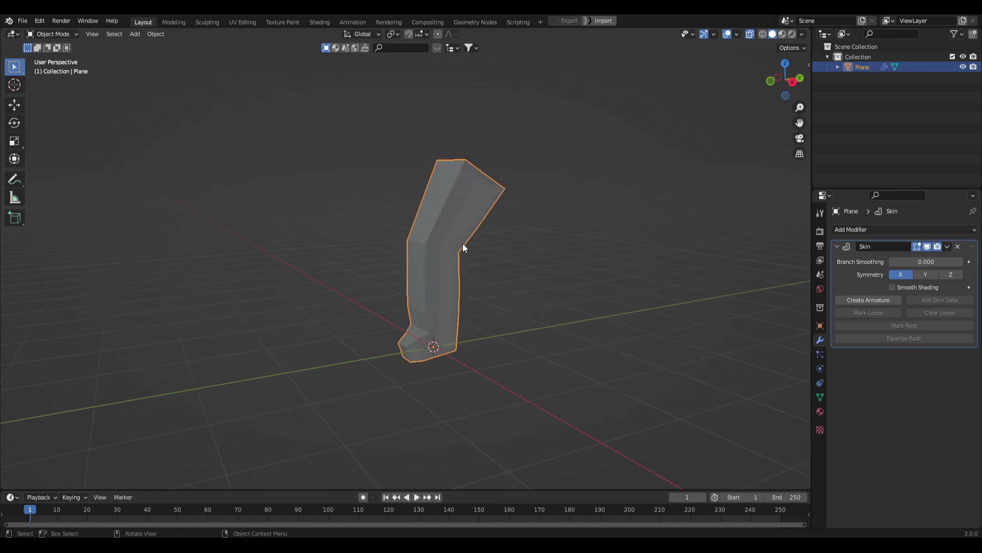
middle_drag(509, 263, 501, 307)
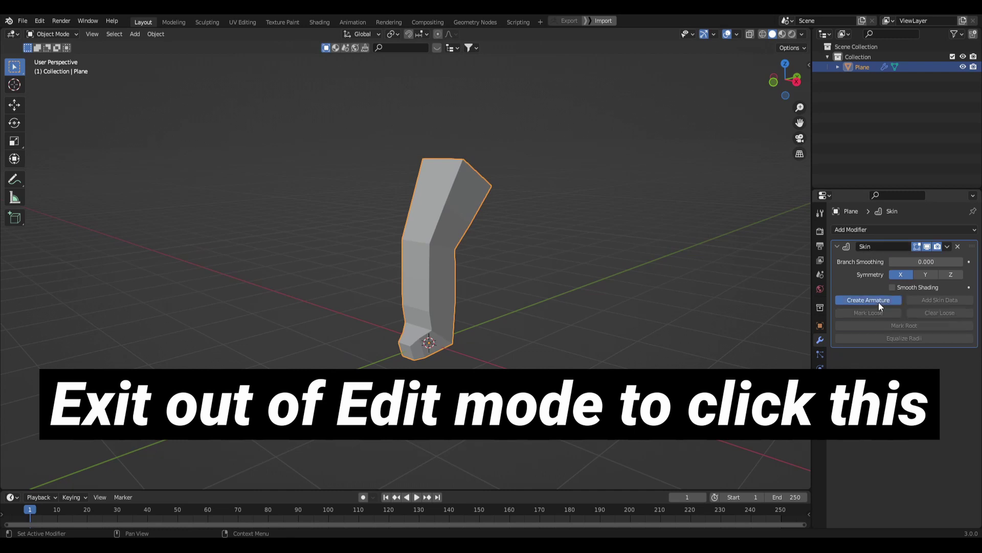
- Create an armature for the leg from its Skin modifier
click(879, 300)
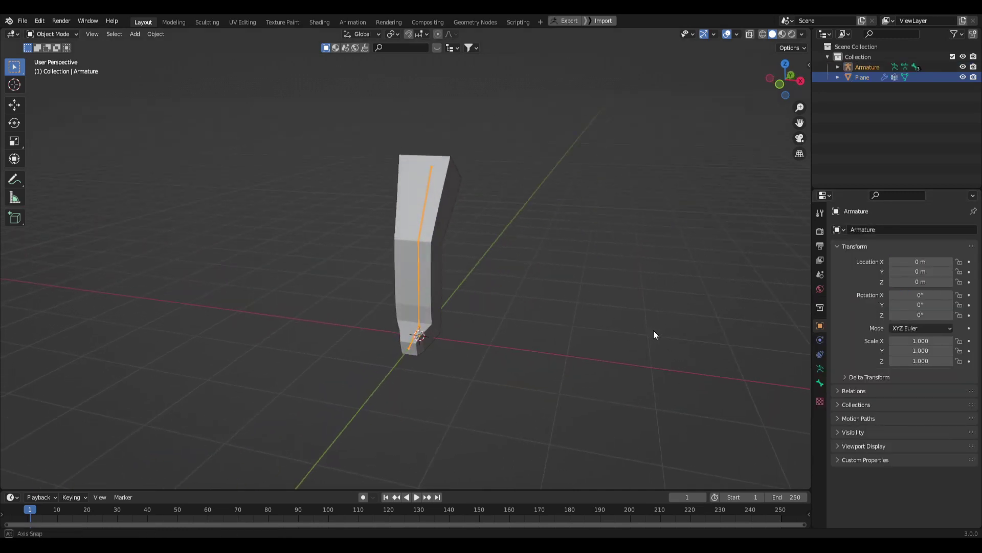
middle_drag(654, 334, 474, 332)
middle_drag(507, 289, 433, 319)
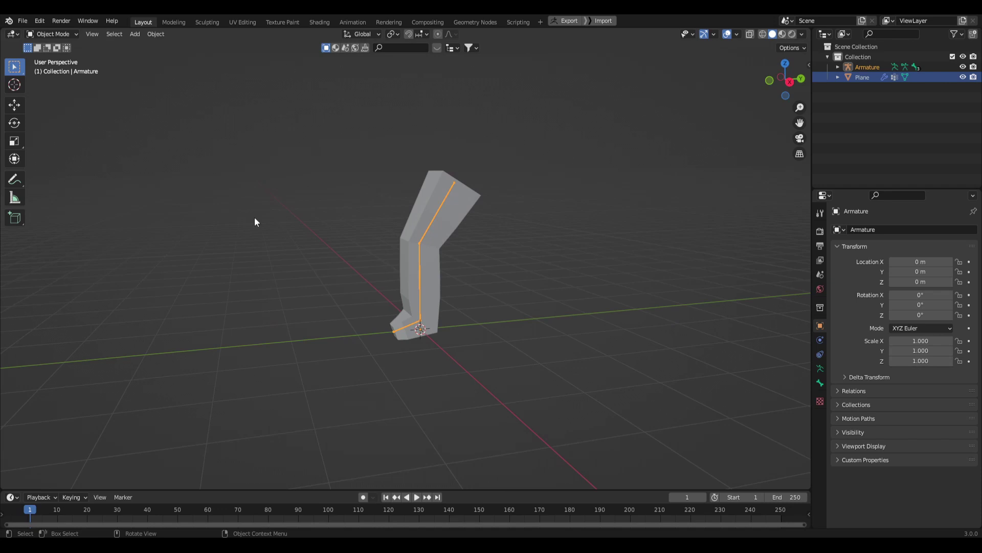
- Put the new armature into Pose Mode with only the armature selected
click(59, 35)
click(50, 68)
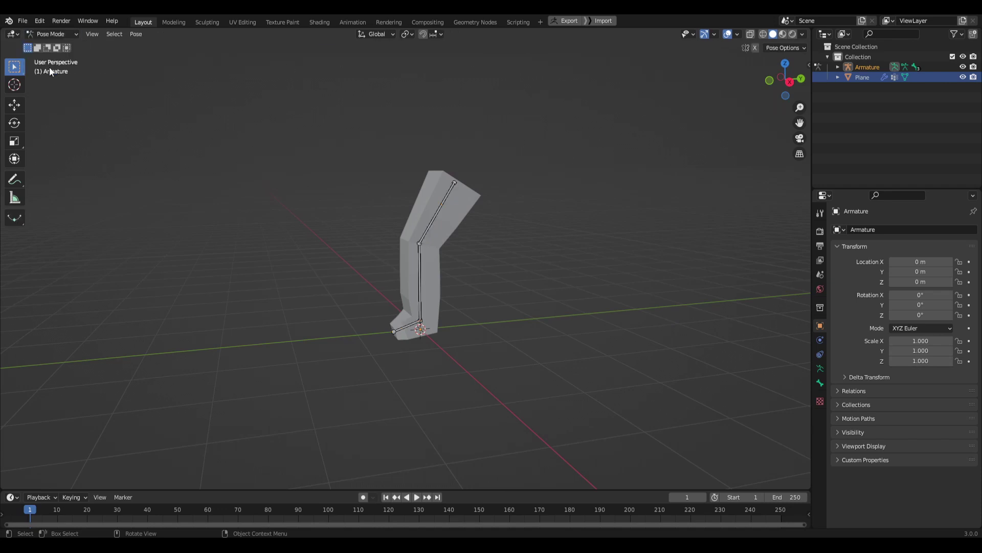
click(879, 69)
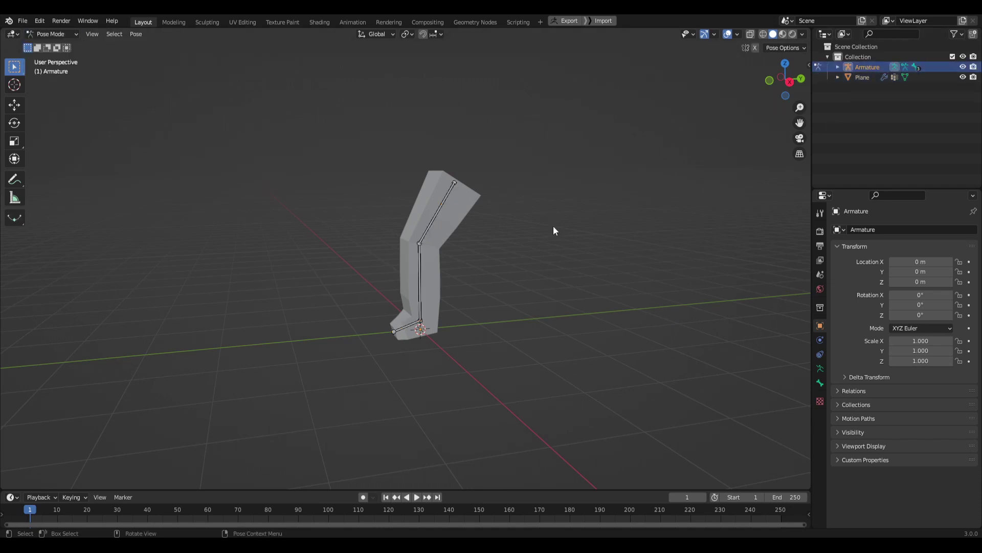
- Add an IK constraint to the foot bone, targeting a new empty object
middle_drag(490, 297, 497, 303)
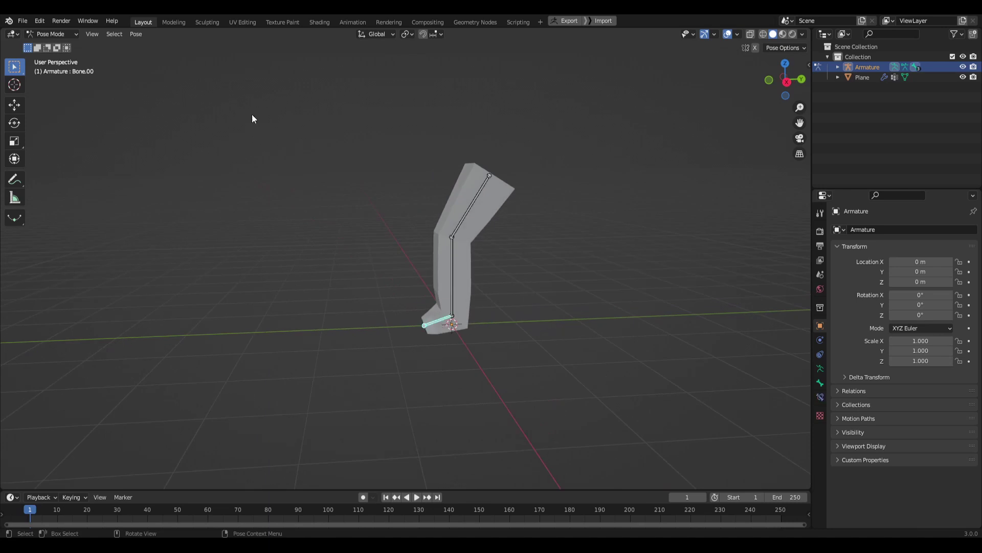
click(139, 34)
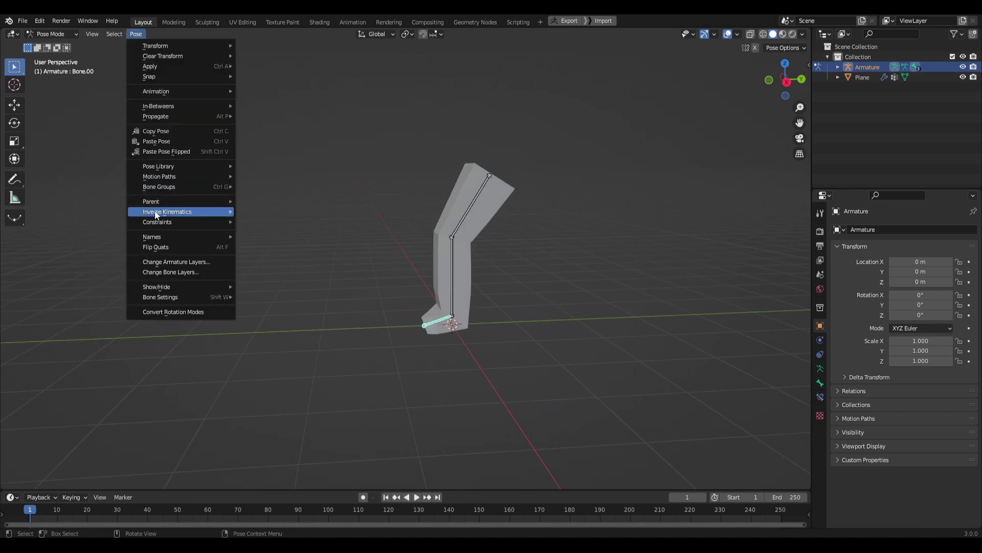
mouse_move(188, 210)
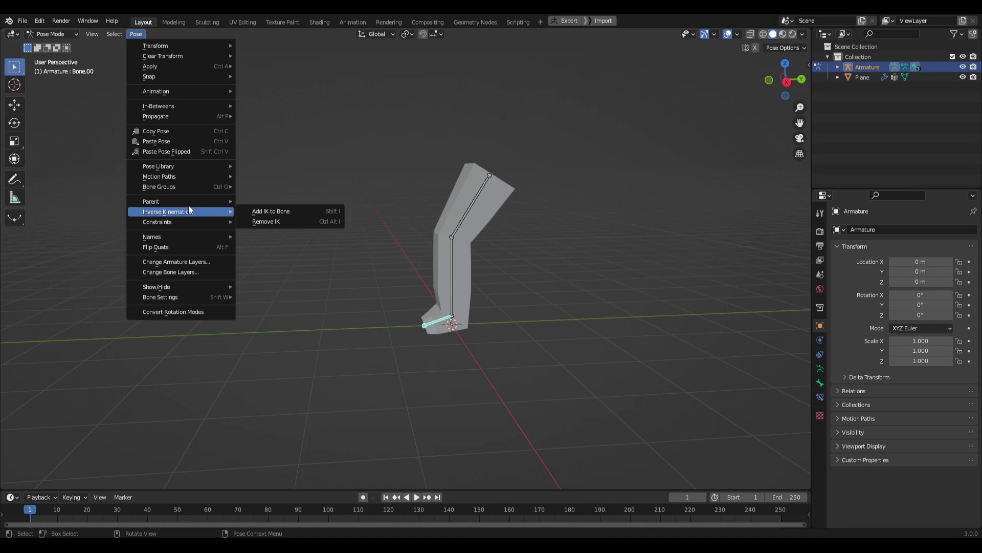
click(302, 211)
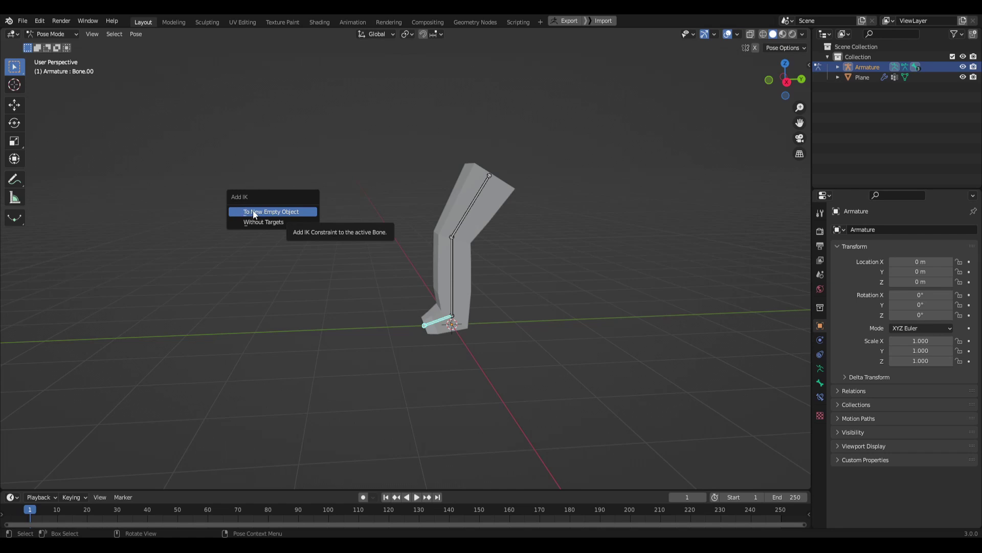
click(293, 212)
middle_drag(377, 268, 412, 325)
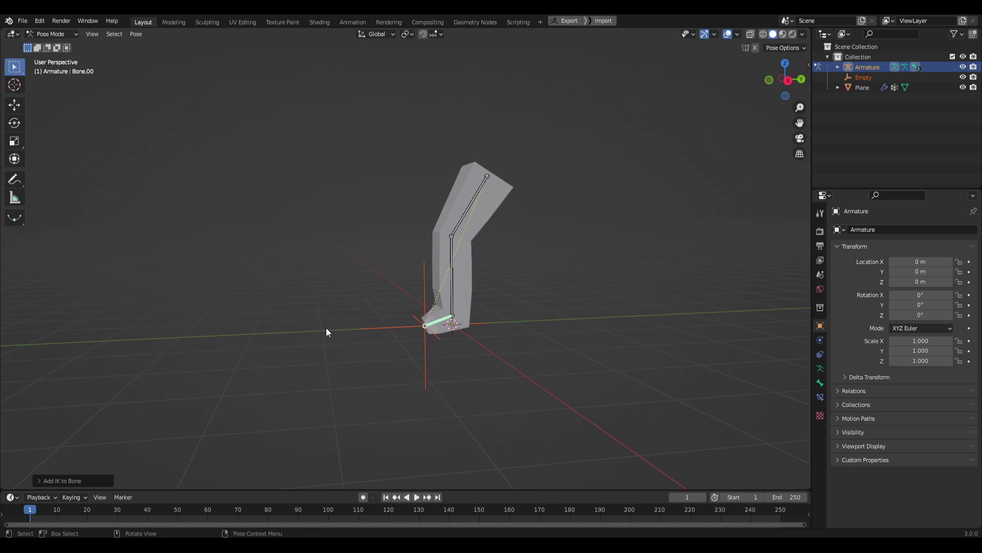
- Switch the armature back to Object Mode
click(73, 32)
click(39, 45)
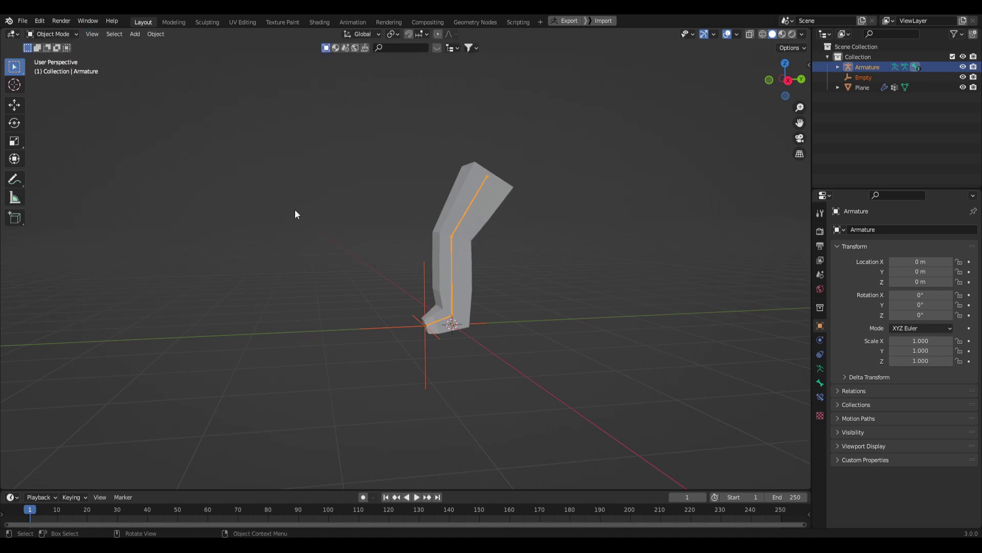
middle_drag(294, 210, 263, 211)
- Try moving the Empty at the foot to test the leg's IK, and undo the move
drag(322, 291, 365, 346)
key(g)
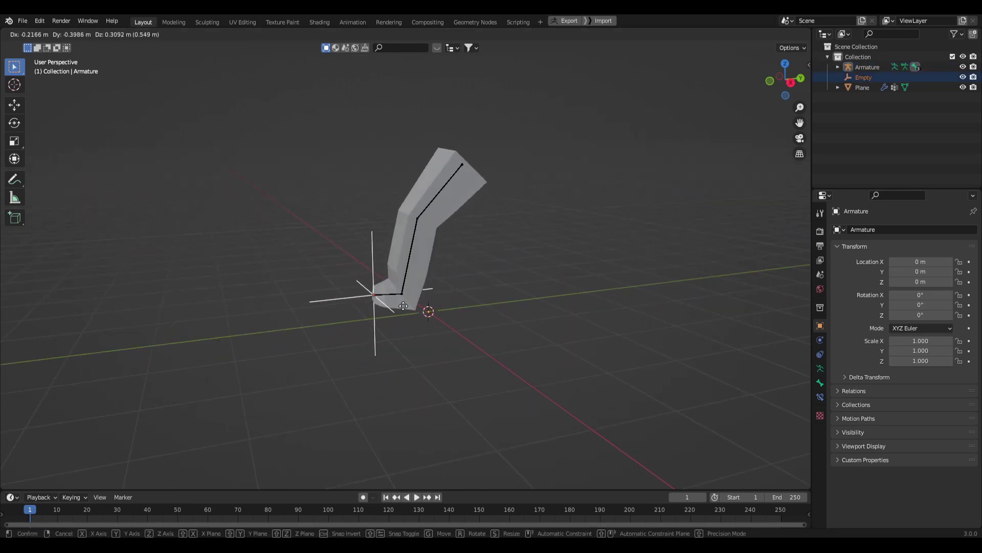
click(451, 236)
key(ctrl+z)
middle_drag(445, 290, 505, 281)
key(g)
right_click(559, 316)
key(ctrl+z)
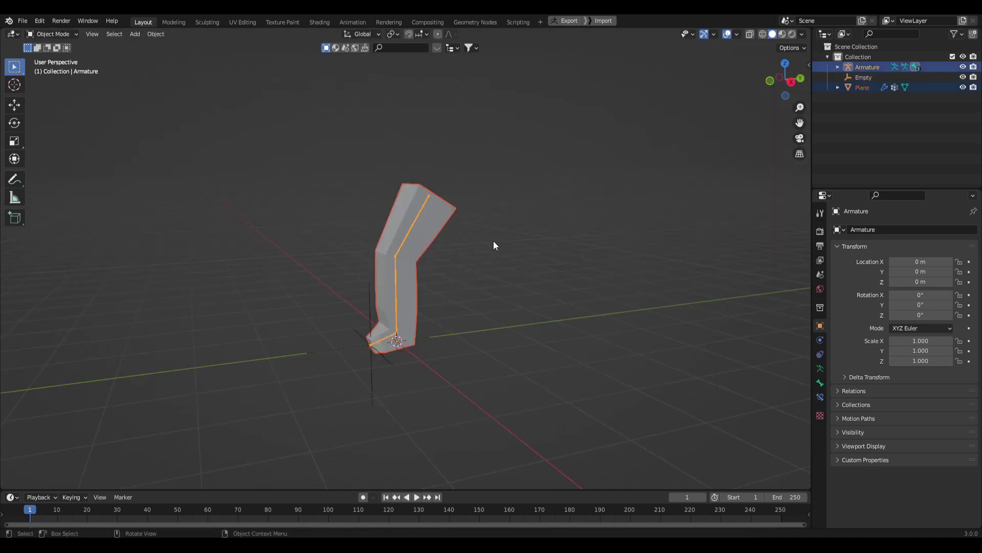
- Try moving the armature and leg mesh together against the stationary Empty, cancelling each move
middle_drag(455, 198, 440, 195)
key(g)
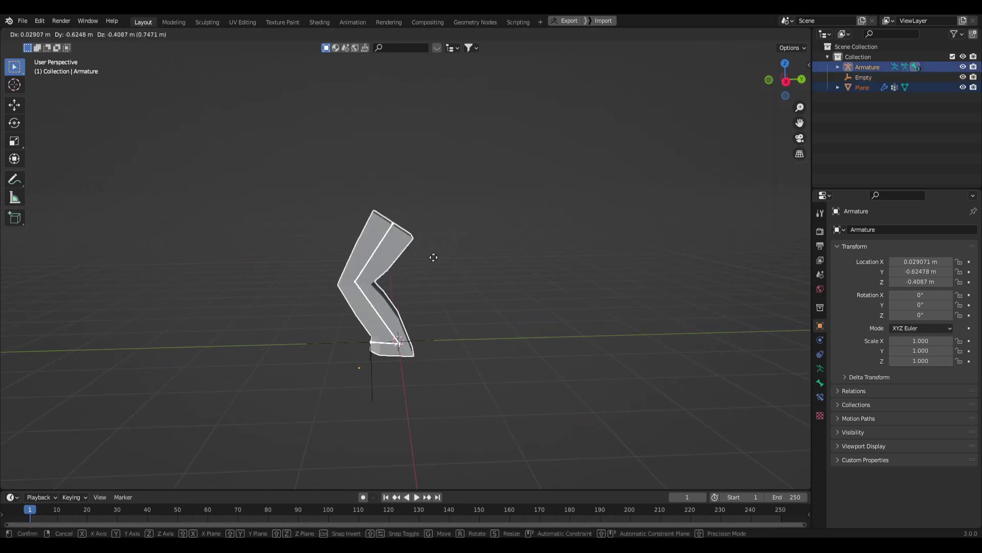
right_click(416, 263)
middle_drag(416, 263, 471, 230)
key(g)
right_click(491, 207)
middle_drag(491, 207, 435, 205)
key(g)
right_click(463, 176)
- Duplicate the armature, Empty and leg mesh together and place the copy 1 m along the negative X axis
click(499, 343)
middle_drag(500, 348, 539, 351)
drag(517, 395, 423, 182)
middle_drag(423, 182, 564, 263)
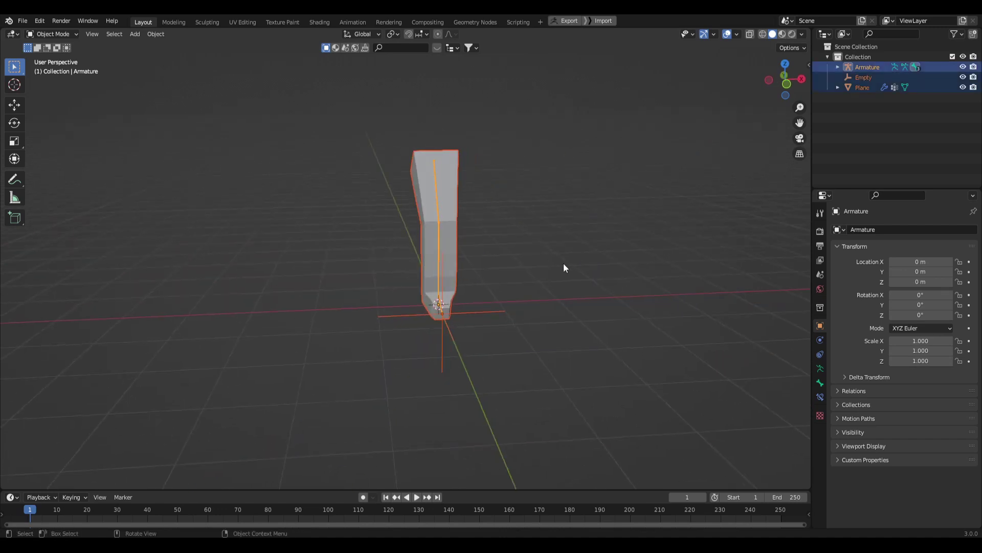
key(shift+d)
right_click(594, 247)
key(g)
key(x)
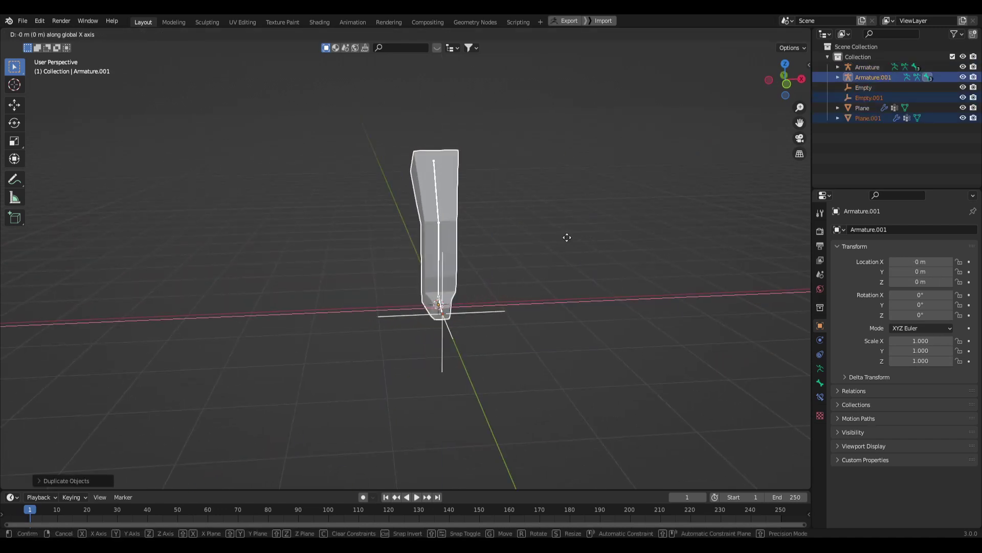
ctrl+click(527, 241)
middle_drag(535, 247, 523, 251)
click(598, 246)
middle_drag(597, 247, 365, 343)
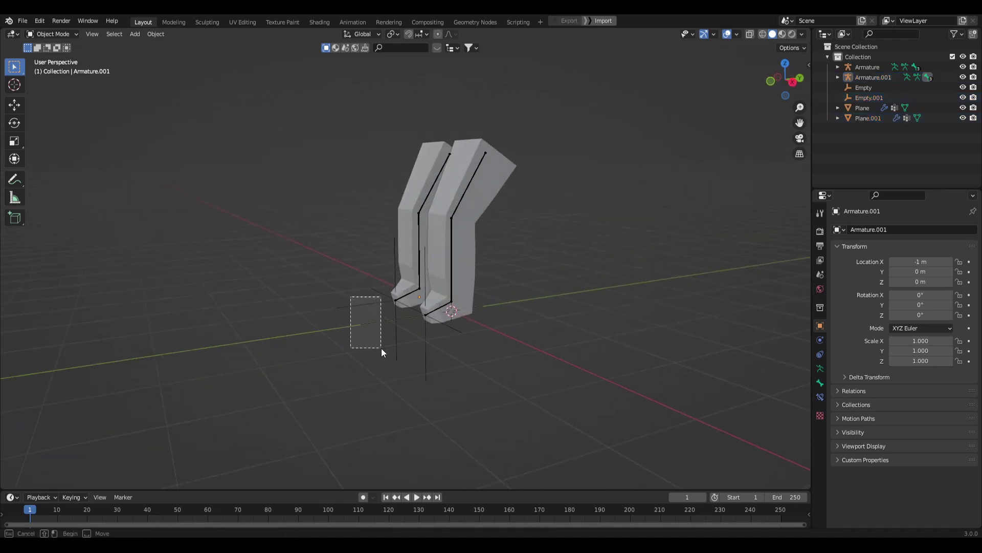
- Try moving the Empties of both legs together to test their IK, and cancel the move
drag(381, 350, 381, 353)
middle_drag(381, 353, 381, 364)
key(g)
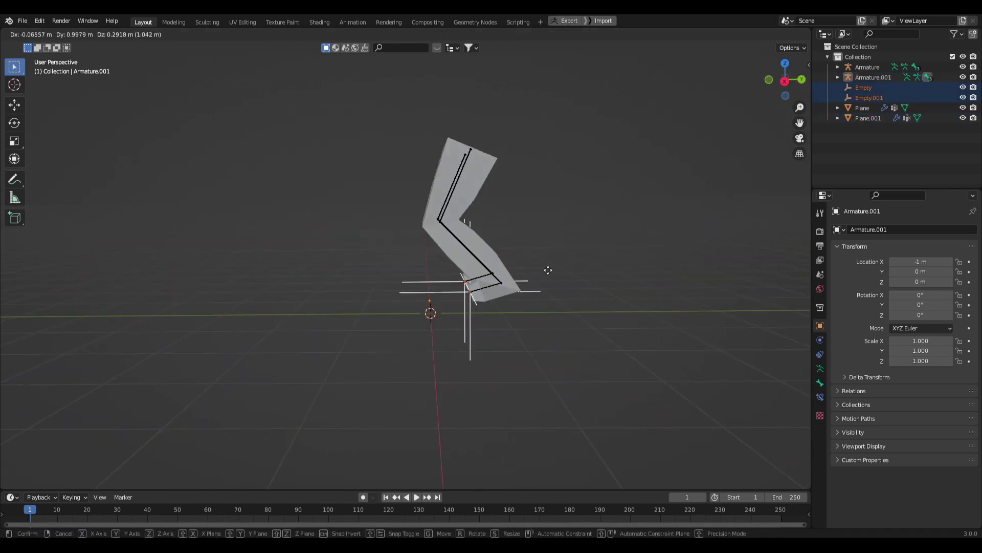
click(505, 241)
middle_drag(505, 241, 528, 266)
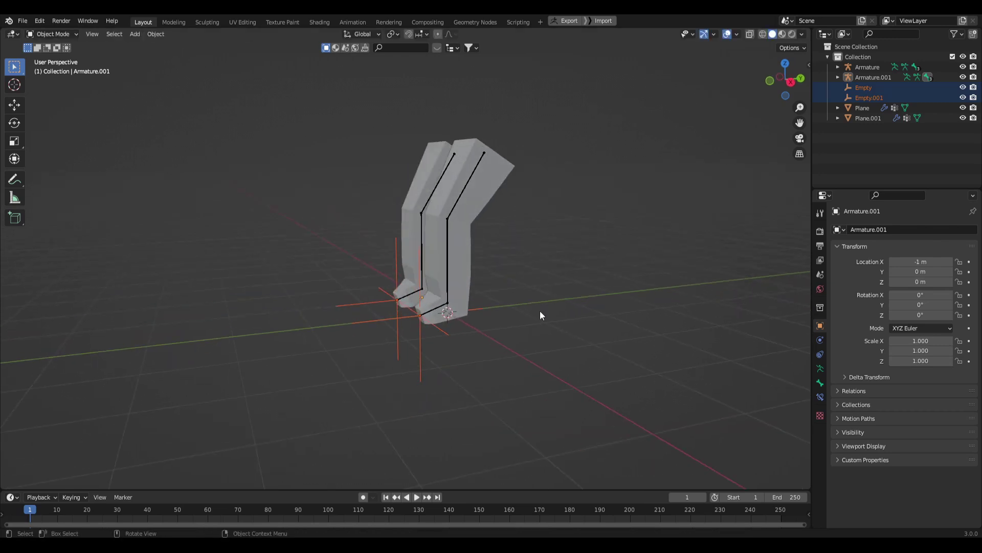
mouse_move(541, 309)
middle_down()
mouse_move(564, 281)
mouse_move(575, 294)
mouse_move(534, 304)
middle_up()
- Add a Bezier circle at the original leg's foot and rotate it 90° about the global Y axis
key(shift+a)
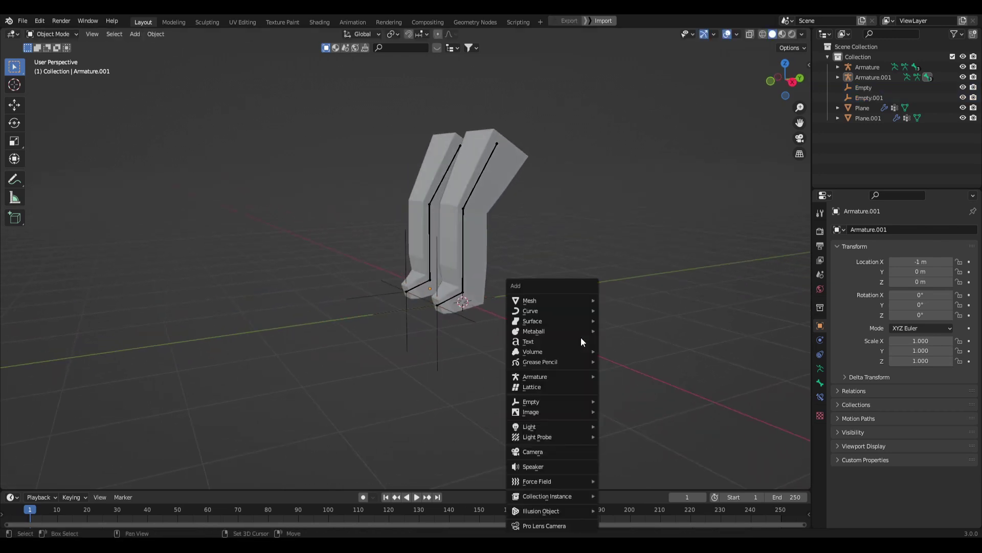
mouse_move(550, 310)
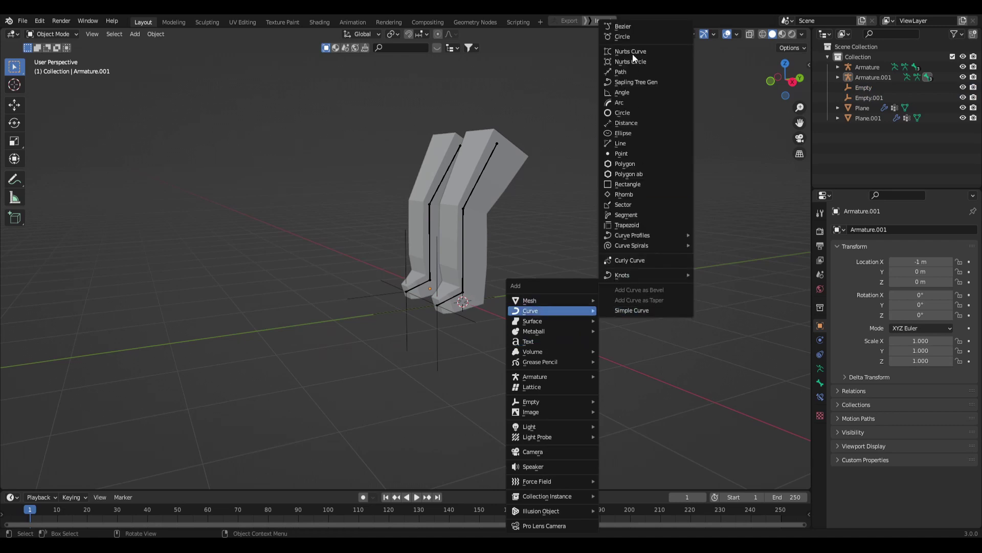
click(638, 37)
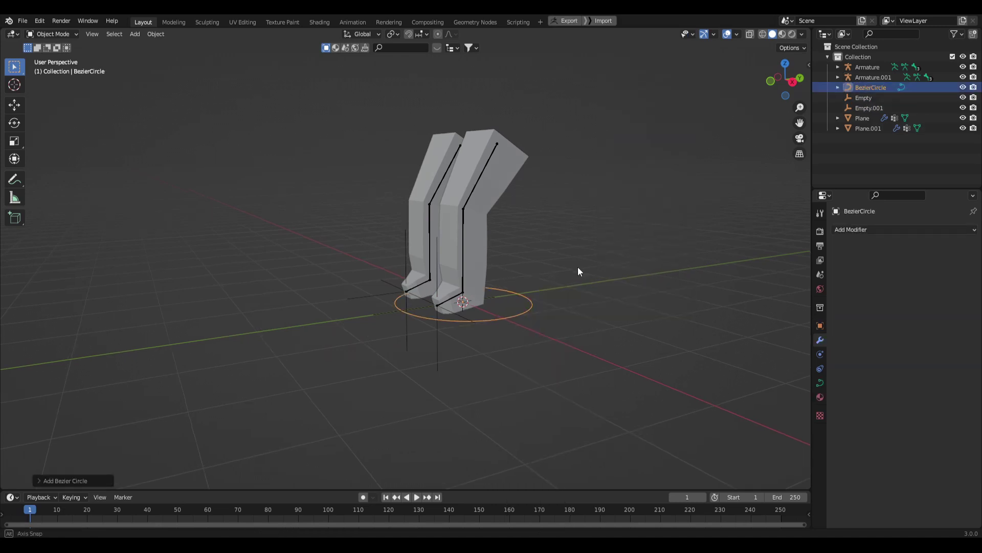
middle_drag(579, 266, 619, 249)
key(r)
key(x)
text(y)
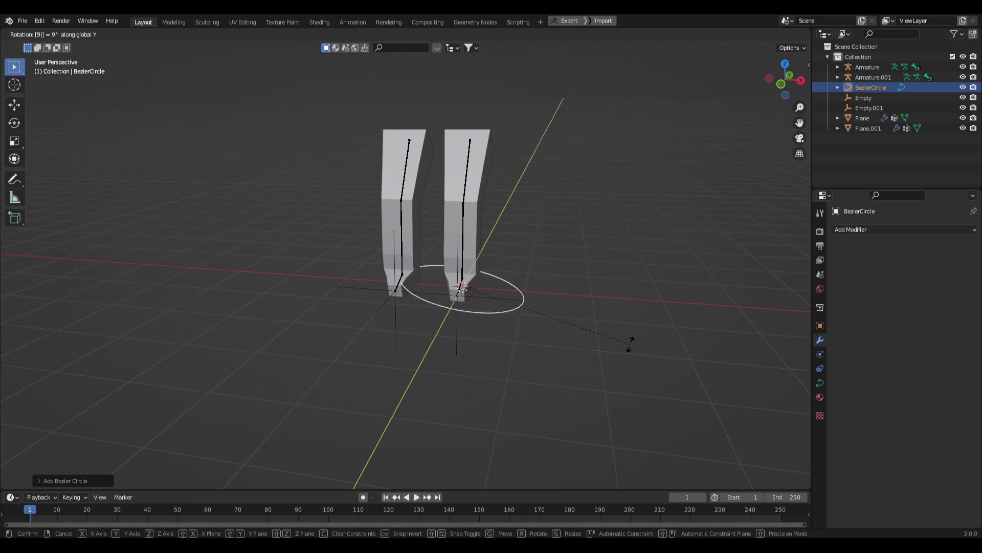
text(90)
click(630, 344)
middle_drag(576, 279, 557, 263)
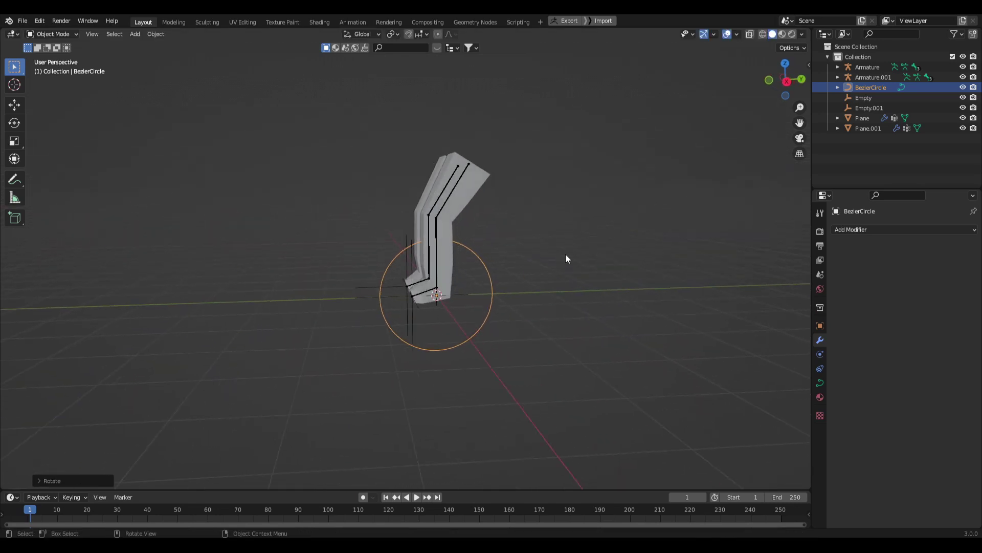
- Scale the Bezier circle down and shift it along the Y axis toward the toe of the foot
key(s)
click(534, 267)
scroll(639, 251, up, 3)
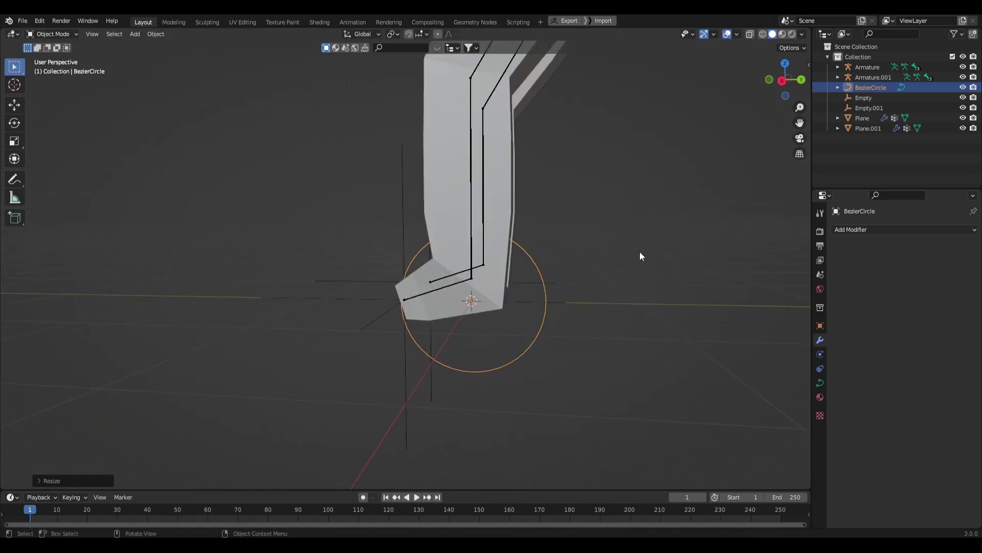
key(g)
key(y)
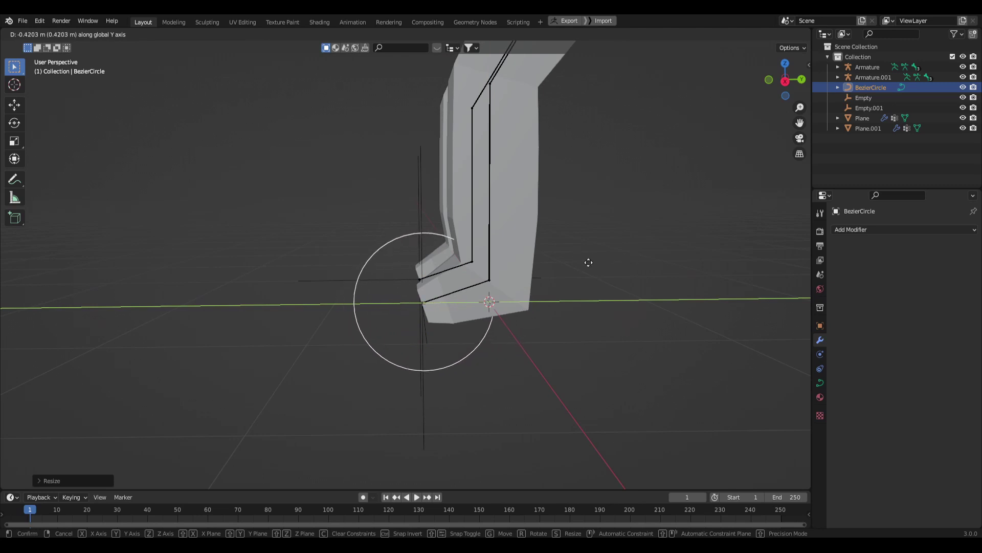
click(574, 274)
middle_drag(574, 274, 600, 284)
key(g)
key(y)
click(553, 282)
- Duplicate the Bezier circle and move the copy along the X axis to the other leg's foot
key(shift+d)
key(x)
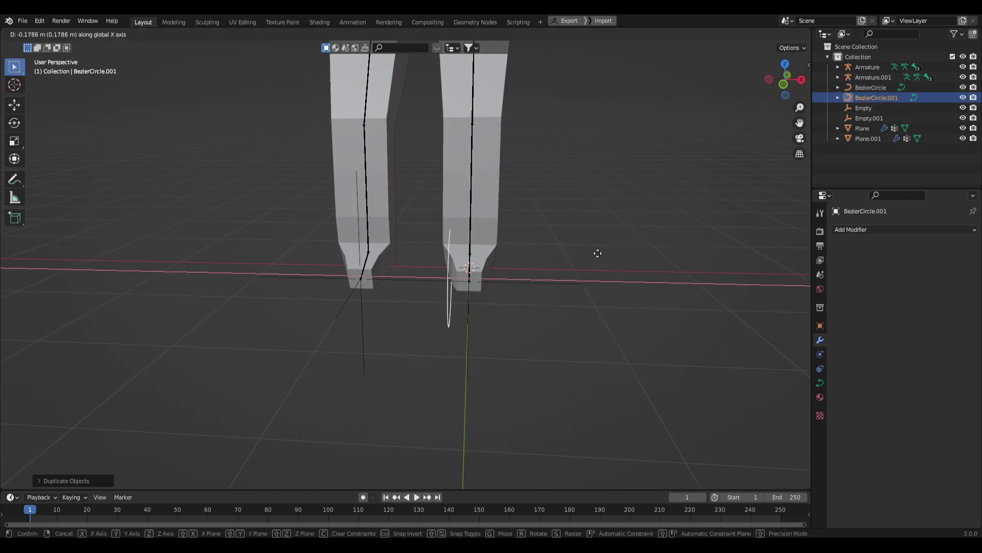
click(530, 260)
mouse_move(438, 278)
middle_down()
mouse_move(482, 283)
mouse_move(333, 281)
mouse_move(451, 279)
middle_up()
- Add a Follow Path constraint to the original leg's Empty, targeting BezierCircle
click(436, 274)
middle_drag(477, 336, 542, 284)
click(504, 318)
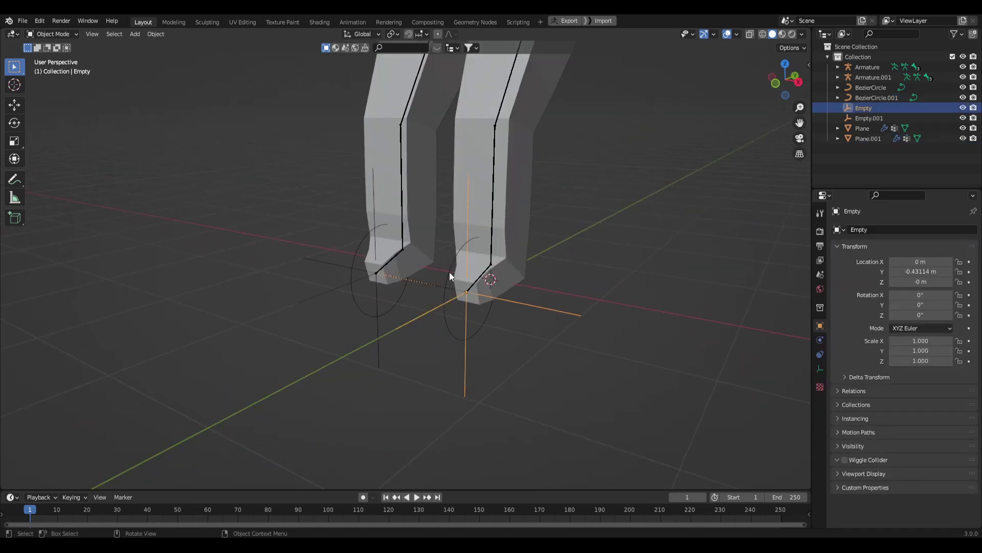
click(491, 238)
click(564, 313)
click(821, 354)
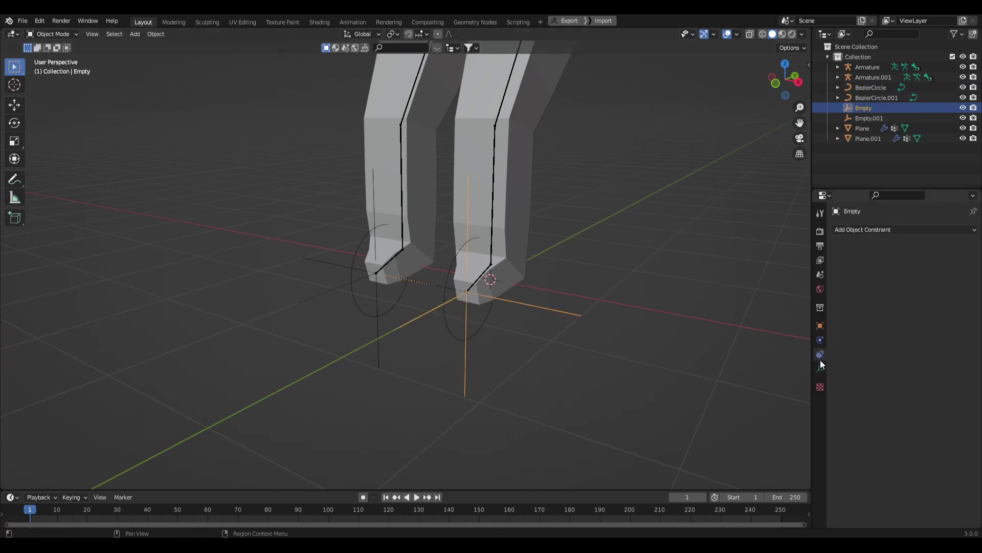
click(895, 235)
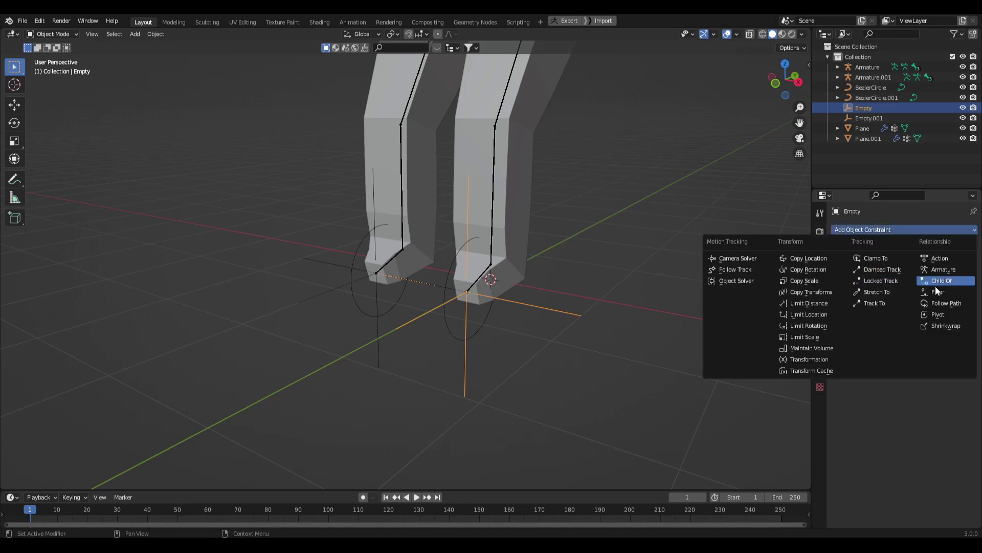
click(947, 303)
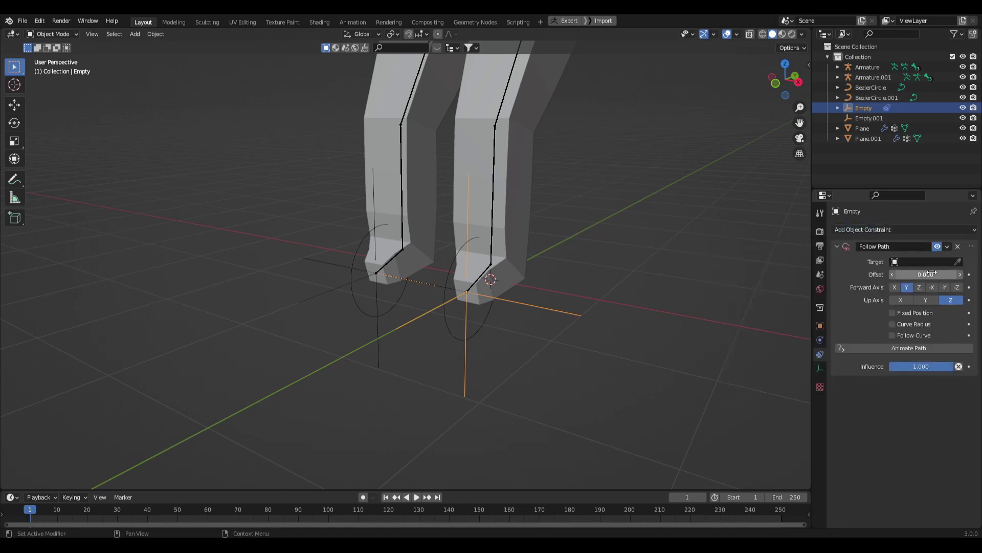
middle_drag(714, 288, 701, 289)
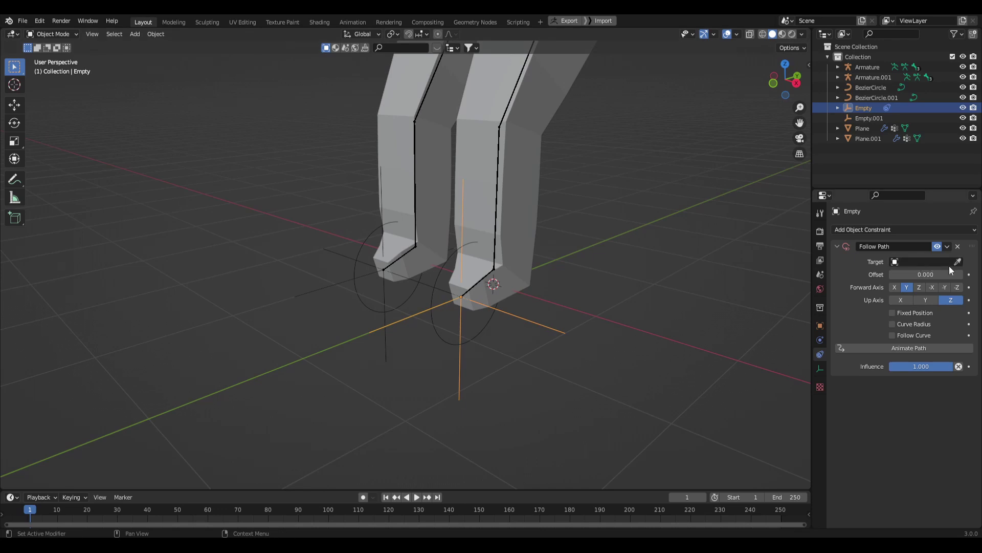
click(490, 318)
middle_drag(563, 350, 555, 320)
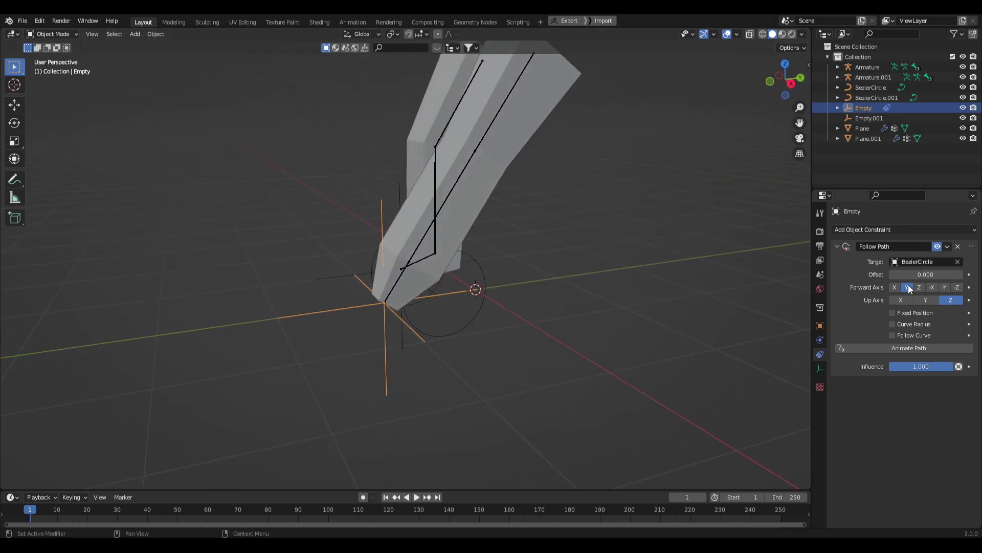
- Try sliding the Follow Path offset, and clear the Empty's location to put it on the circle
drag(926, 275, 980, 274)
key(Escape)
middle_drag(543, 240, 373, 290)
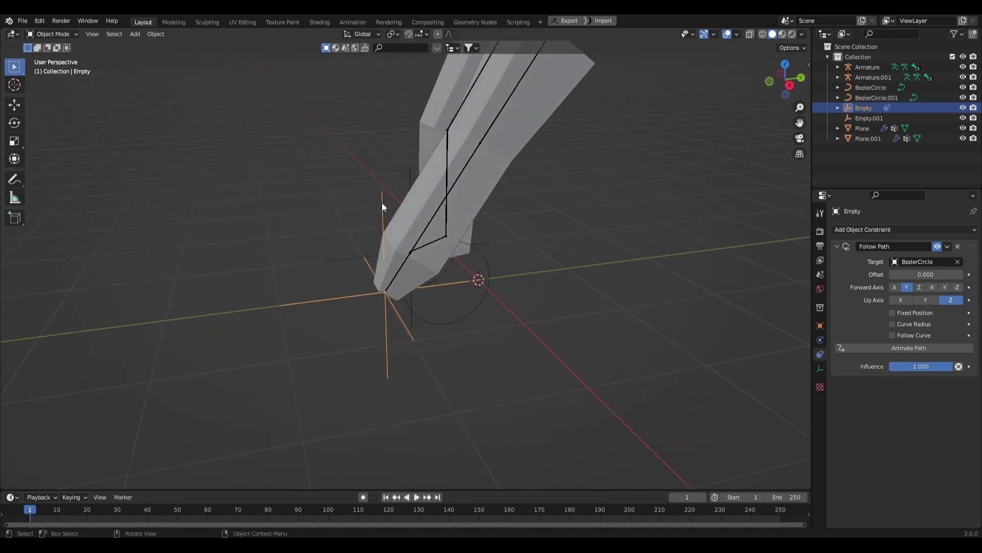
key(alt+g)
mouse_move(588, 290)
middle_down()
mouse_move(549, 285)
mouse_move(598, 279)
middle_up()
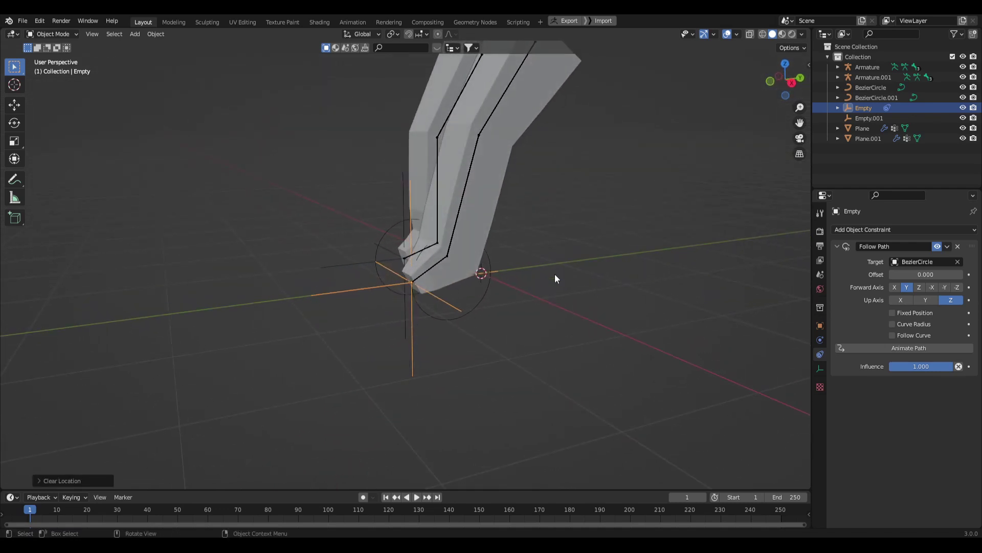
- Try sliding the Follow Path offset to run the foot around the circle, and undo the change
drag(916, 274, 974, 310)
drag(947, 274, 921, 273)
key(ctrl+z)
- Select both Bezier circles and open them together in Edit Mode
click(608, 281)
click(384, 242)
middle_drag(372, 241, 469, 312)
shift+click(469, 313)
middle_drag(544, 317, 534, 294)
key(Tab)
middle_drag(604, 294, 534, 269)
key(KP_3)
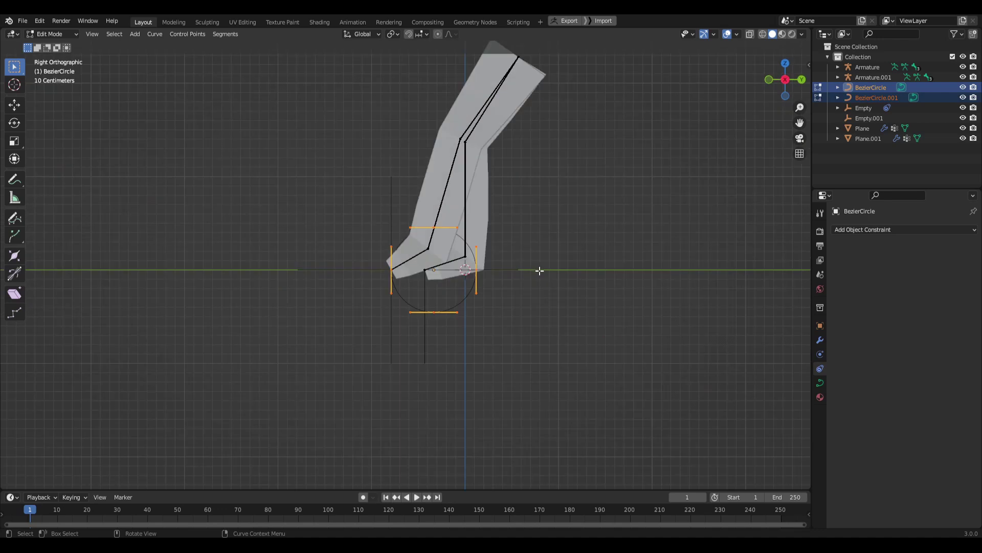
- Set the upper handles of the front and back points on both circles to the Vector type
scroll(506, 278, up, 3)
key(KP_1)
key(KP_3)
drag(287, 227, 527, 301)
middle_drag(537, 301, 365, 213)
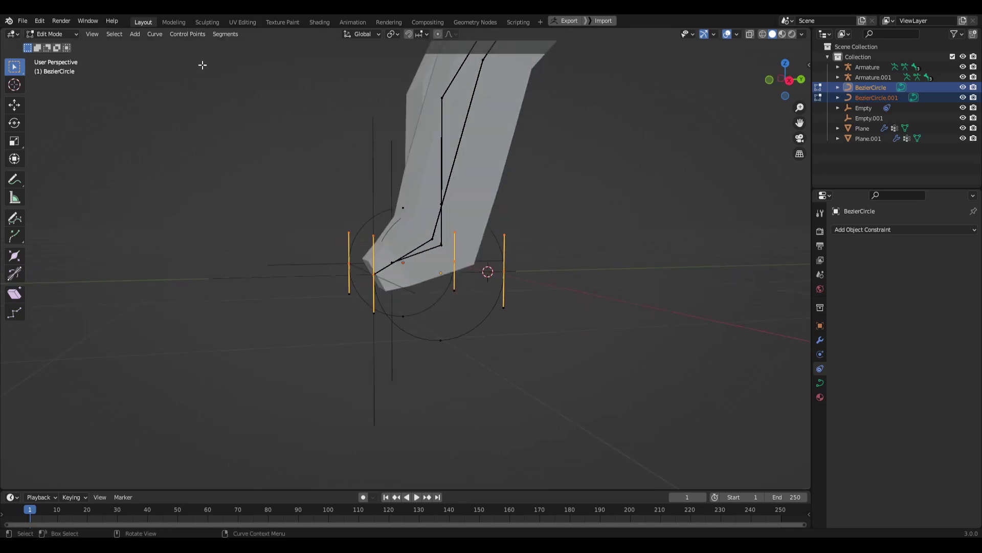
click(200, 39)
mouse_move(229, 112)
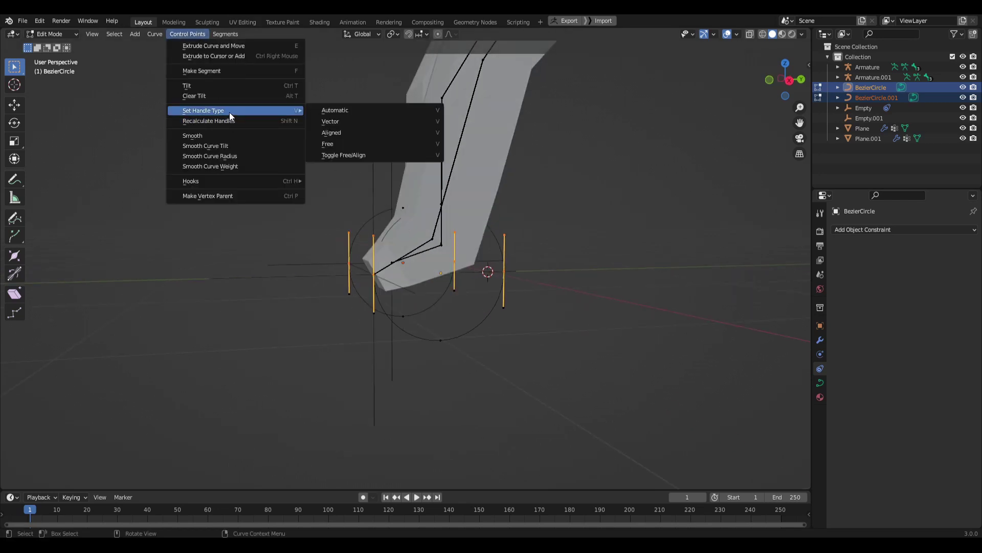
click(377, 120)
mouse_move(555, 207)
middle_down()
mouse_move(590, 210)
mouse_move(554, 215)
middle_up()
key(KP_3)
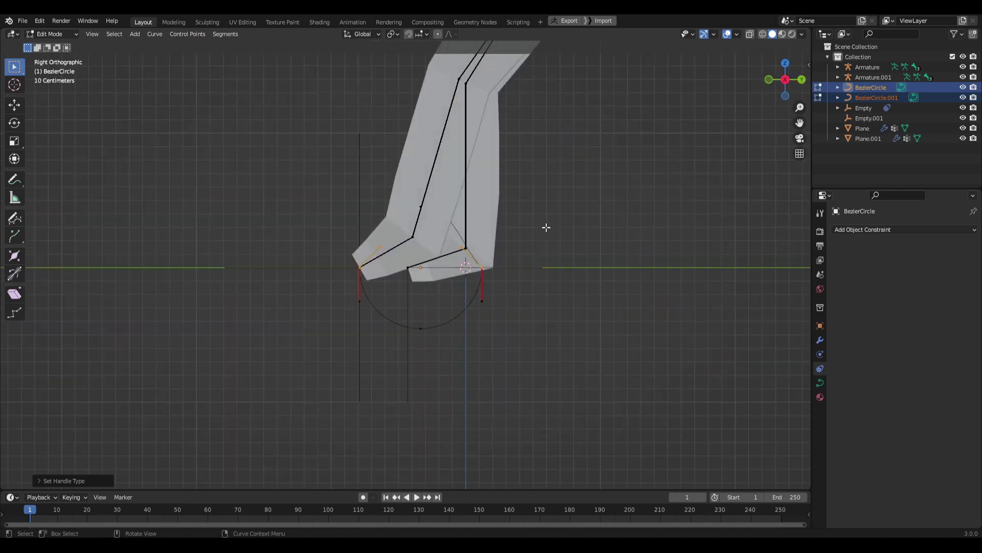
- Scale the upper handles of the front and back points along the Y axis until they stand vertical
scroll(547, 228, up, 2)
shift+middle_drag(541, 258, 585, 260)
drag(607, 218, 519, 224)
drag(371, 221, 299, 270)
key(s)
key(z)
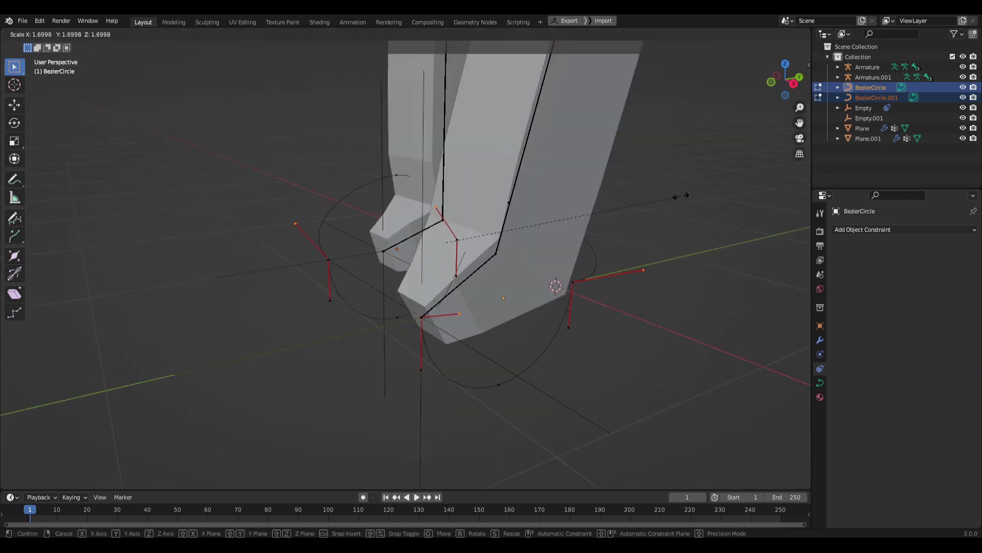
key(y)
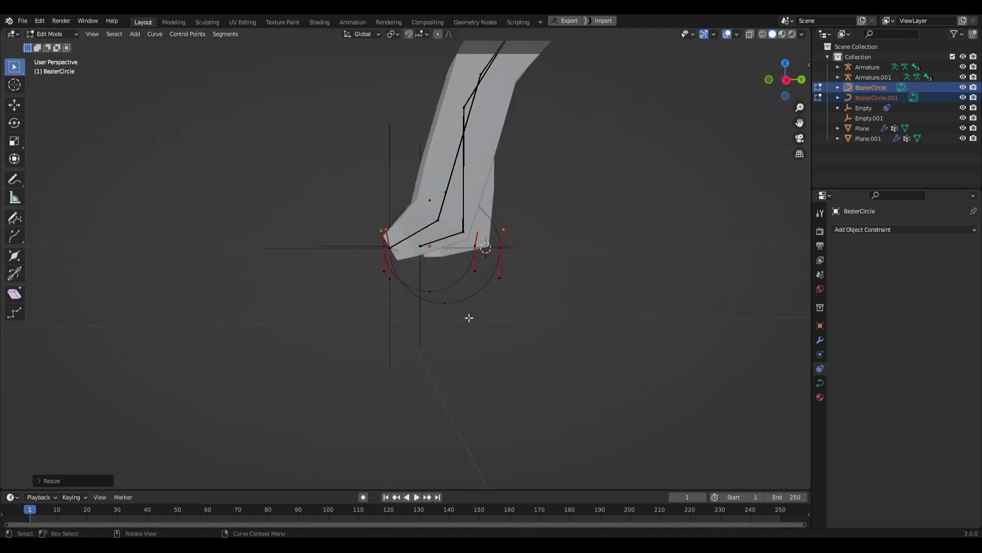
- Raise the bottom control points of both circles along the Z axis to just below the side points
drag(469, 318, 416, 281)
middle_drag(417, 281, 491, 307)
key(g)
key(z)
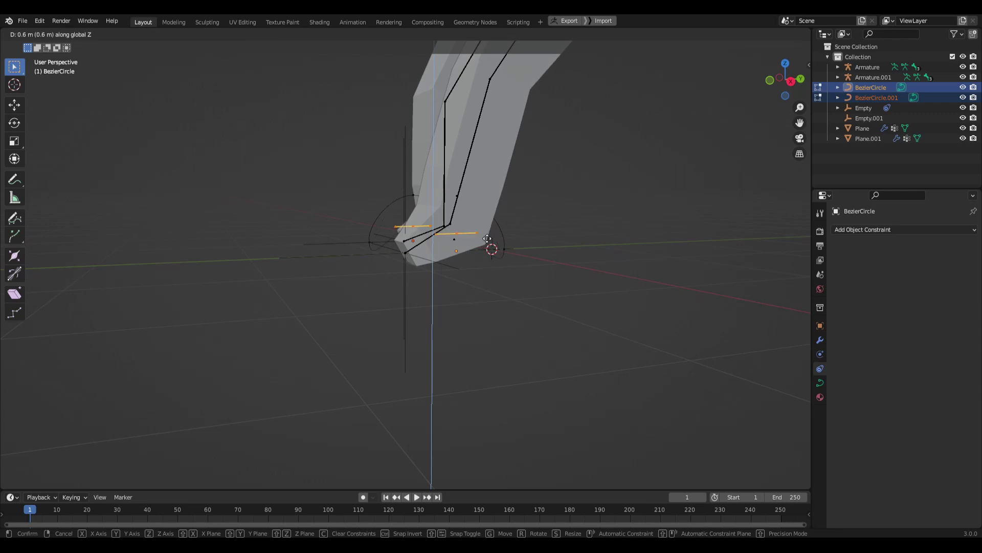
click(534, 487)
click(507, 351)
- Set all handles of the front and back points on both curves to the Vector type
scroll(504, 307, up, 4)
middle_drag(476, 230, 498, 248)
key(KP_3)
drag(317, 170, 625, 230)
middle_drag(625, 230, 445, 277)
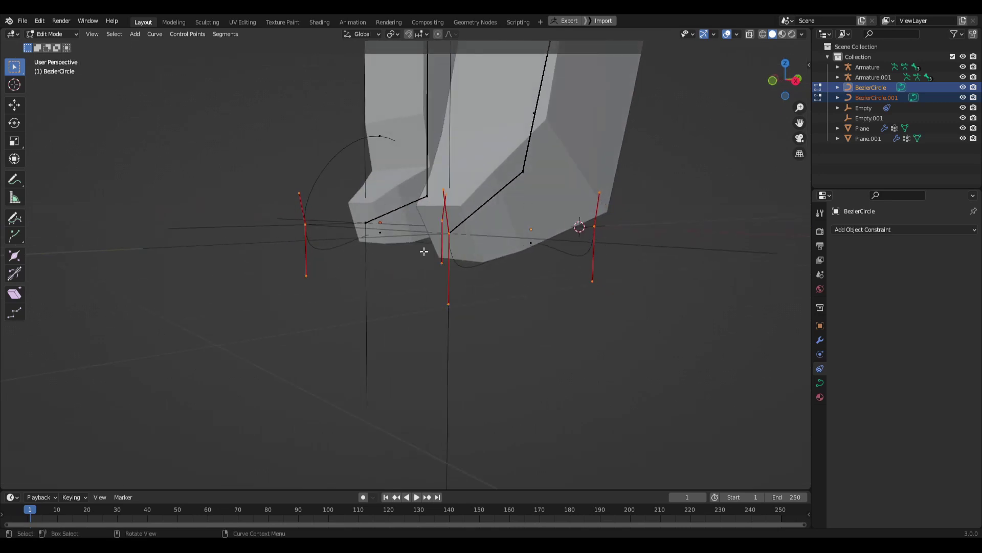
click(194, 35)
mouse_move(220, 111)
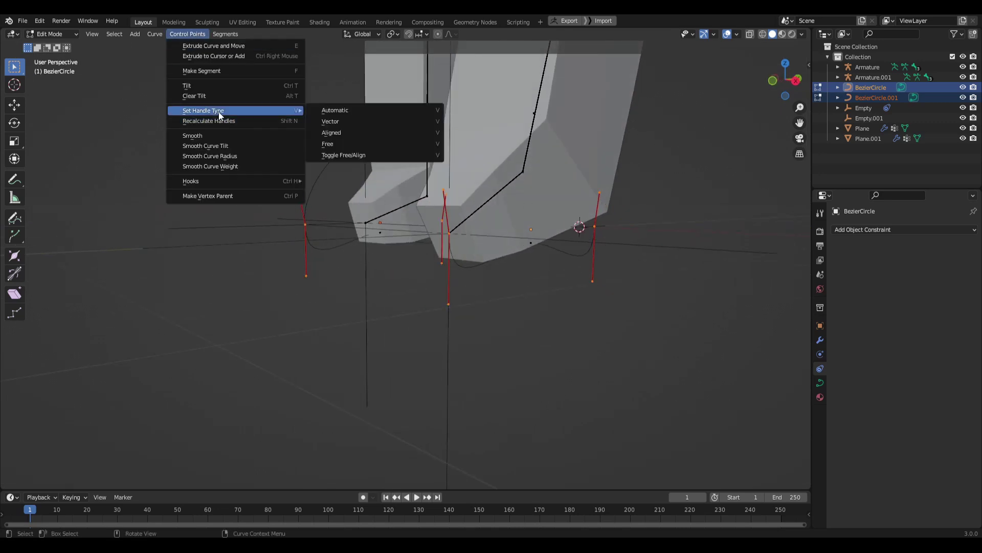
click(376, 120)
middle_drag(307, 276, 338, 284)
- Move both curves' bottom points up about 0.045 m along Z, level with the front and back points
drag(513, 284, 454, 230)
middle_drag(485, 261, 531, 267)
key(g)
key(z)
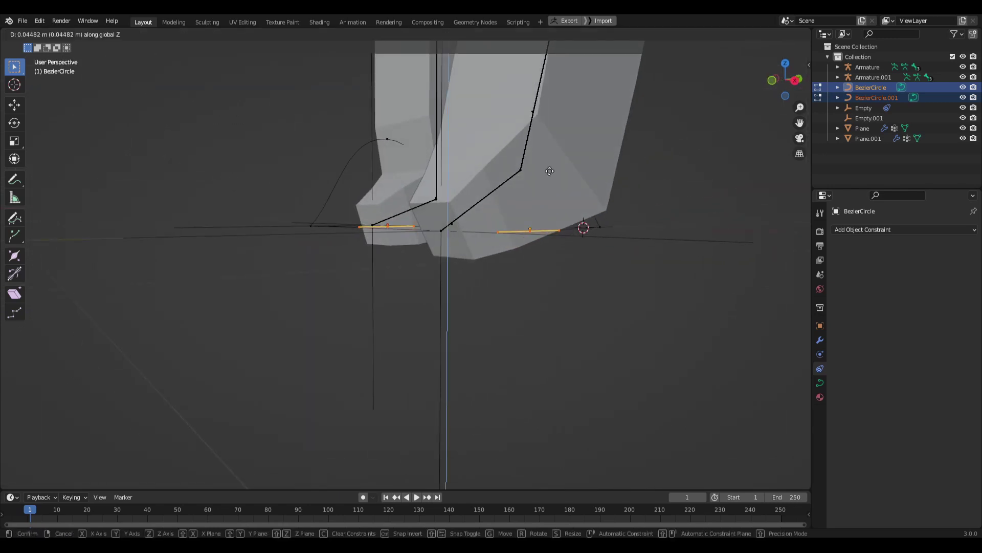
click(403, 238)
- Scale the front and back points' upper handles along Y by about 1.5 to round the arches, and return to Object Mode
middle_drag(583, 289, 611, 248)
drag(594, 223, 561, 263)
shift+drag(318, 185, 389, 259)
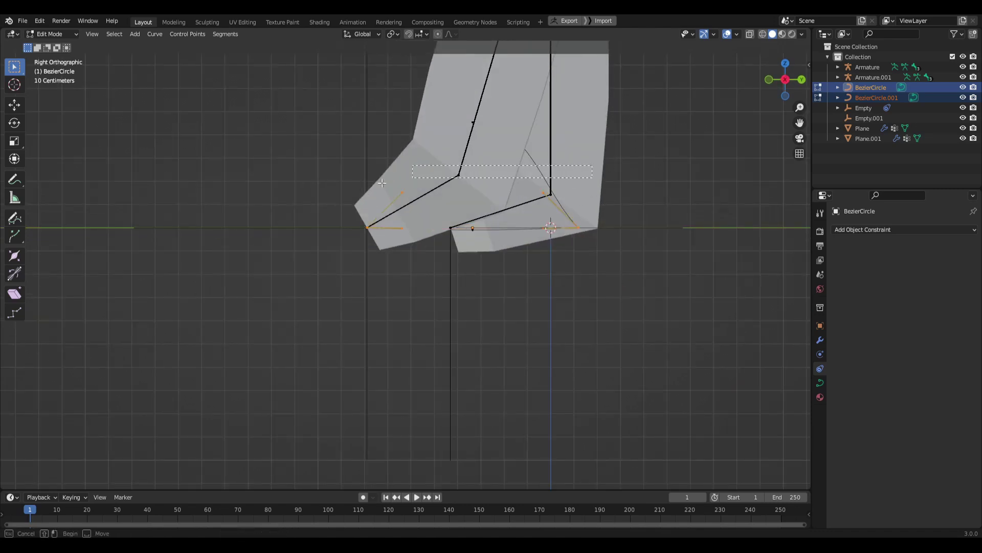
middle_drag(695, 206, 639, 193)
key(s)
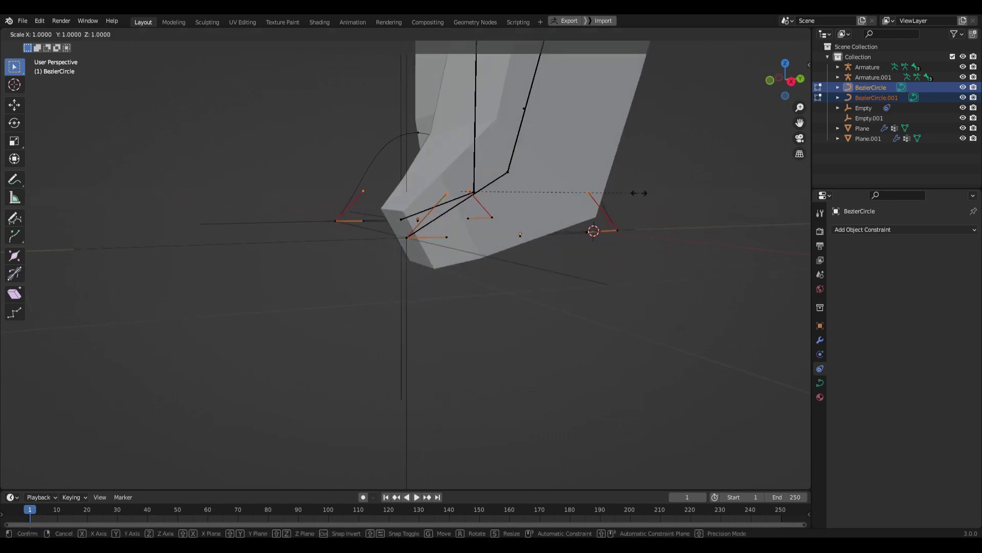
key(y)
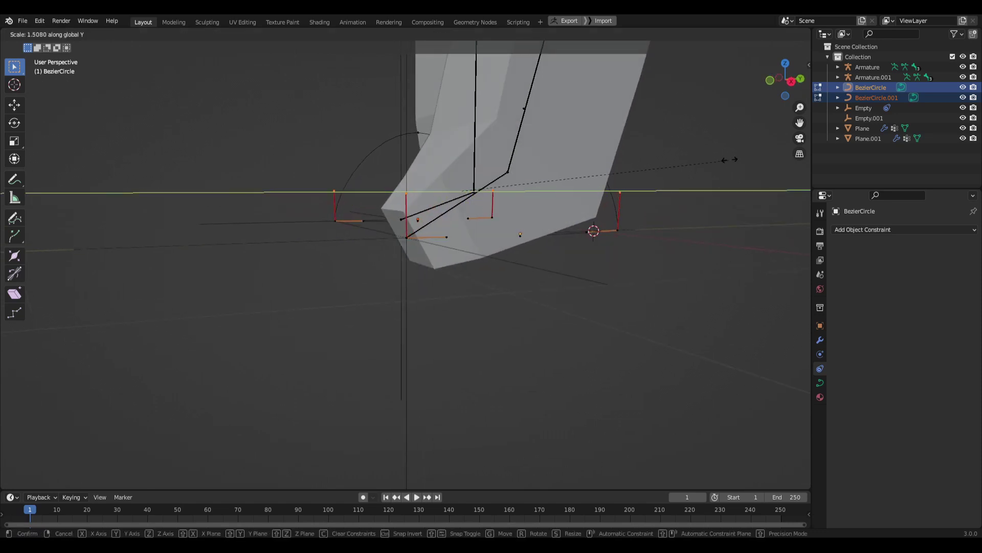
click(736, 153)
middle_drag(454, 240, 492, 271)
key(Tab)
drag(493, 271, 479, 307)
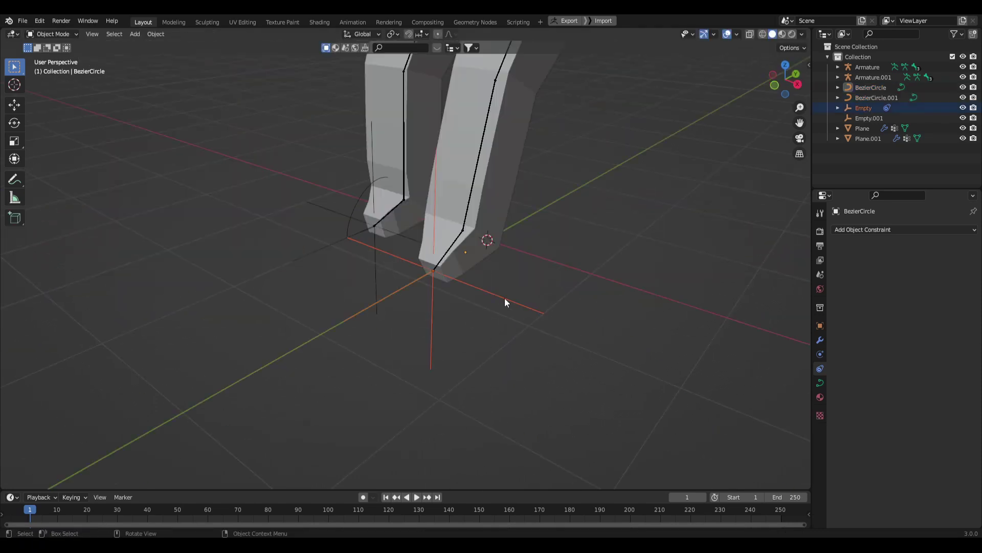
- Add a Follow Path constraint to Empty.001 with BezierCircle.001 as its target
drag(926, 274, 957, 274)
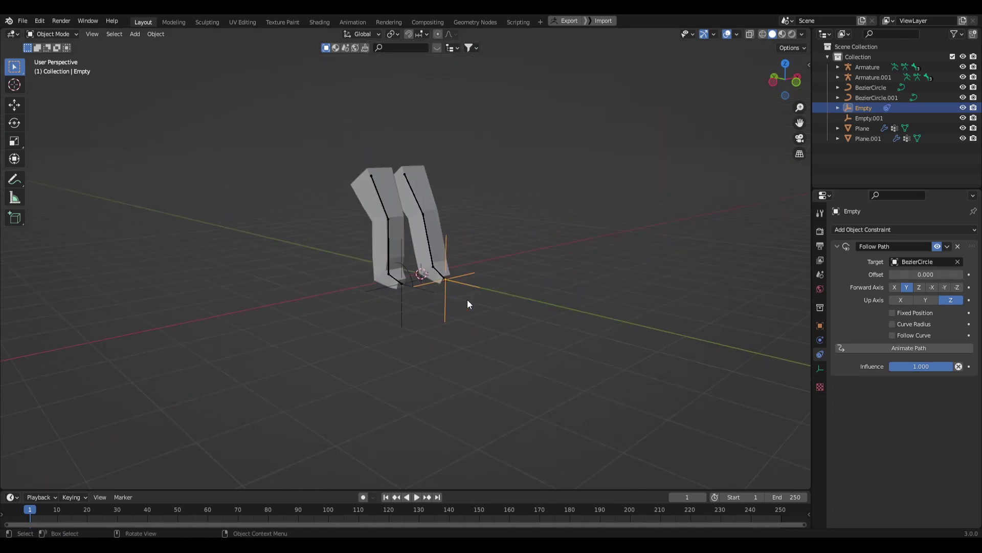
scroll(468, 299, up, 3)
middle_drag(530, 335, 440, 300)
click(420, 277)
click(910, 230)
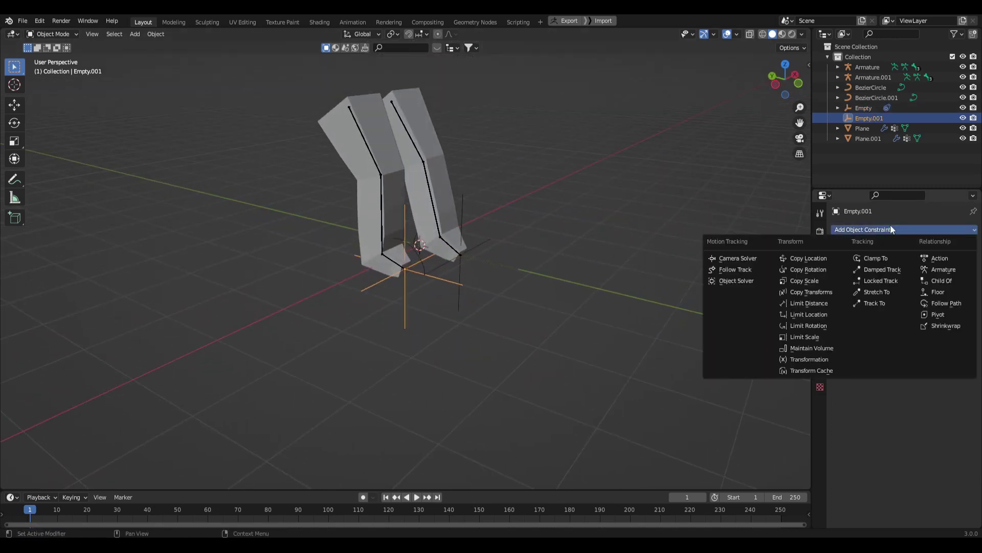
click(946, 298)
click(958, 262)
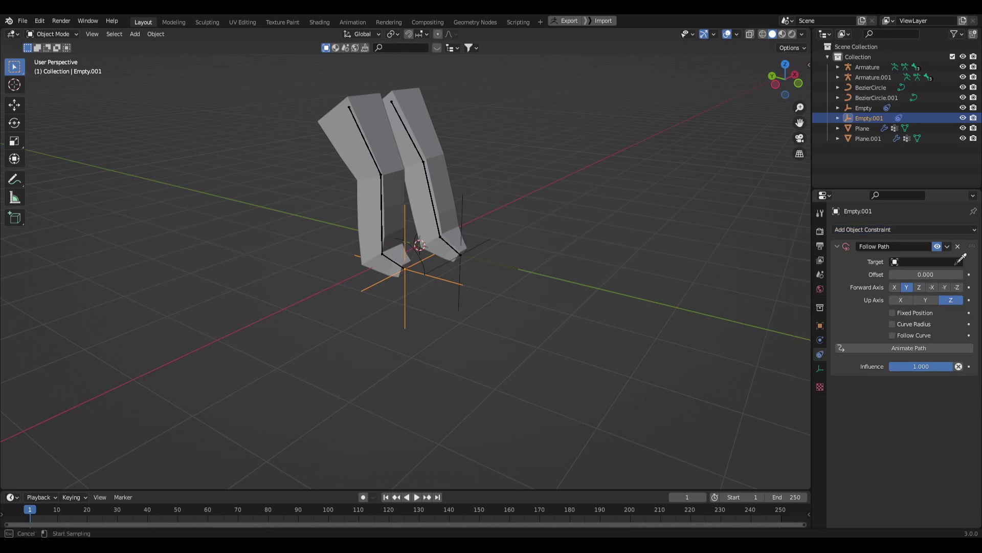
click(428, 261)
middle_drag(423, 268, 432, 208)
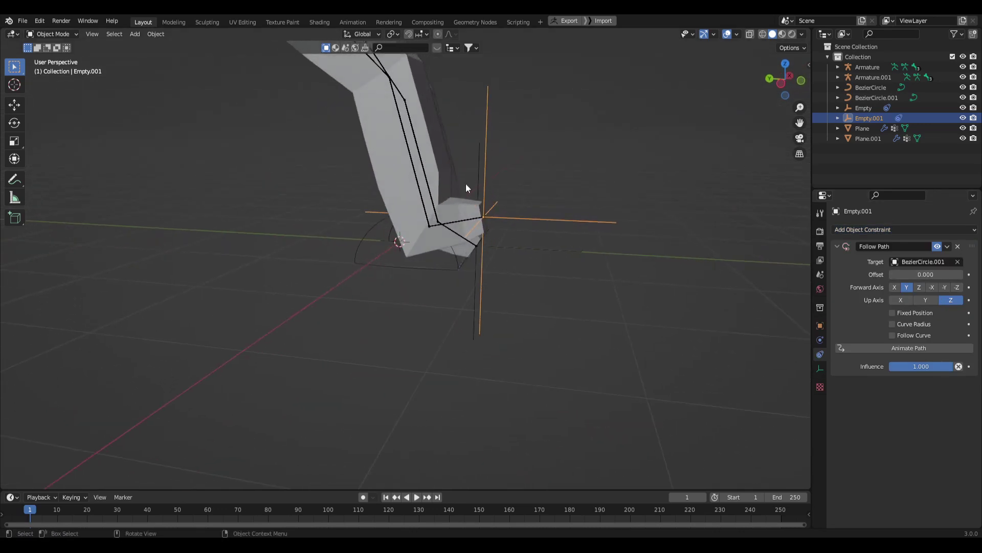
- Clear Empty.001's location and test how both Empties travel along their curves by varying the Follow Path Offset
drag(925, 274, 967, 274)
key(alt+g)
right_click(947, 274)
middle_drag(658, 338, 487, 340)
click(481, 343)
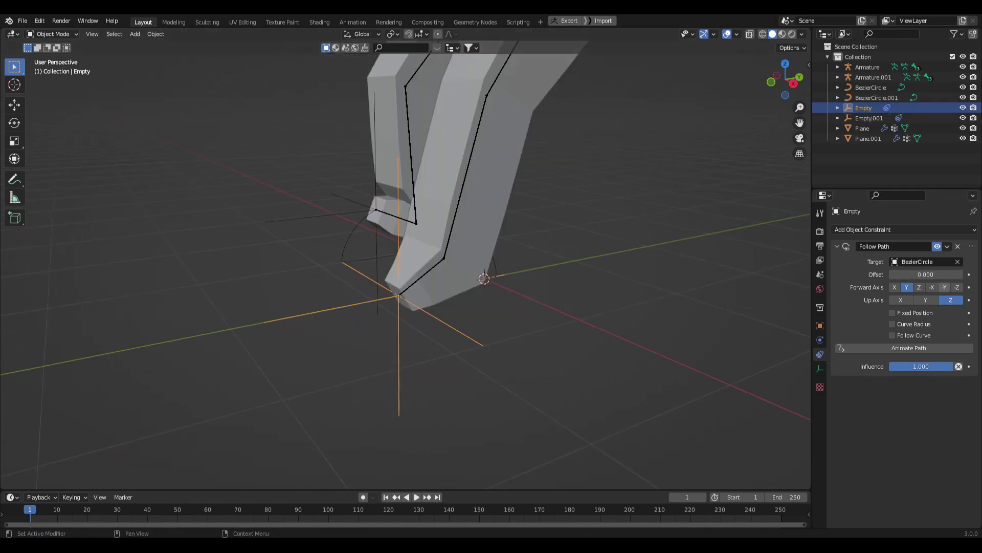
mouse_move(927, 275)
mouse_down()
mouse_move(964, 275)
mouse_move(937, 274)
mouse_up()
right_click(936, 275)
- Enlarge the timeline and keyframe the first Empty's Follow Path Offset at 0 on frame 10
middle_drag(281, 365, 268, 361)
shift+middle_drag(194, 351, 286, 350)
drag(155, 489, 158, 433)
key(space)
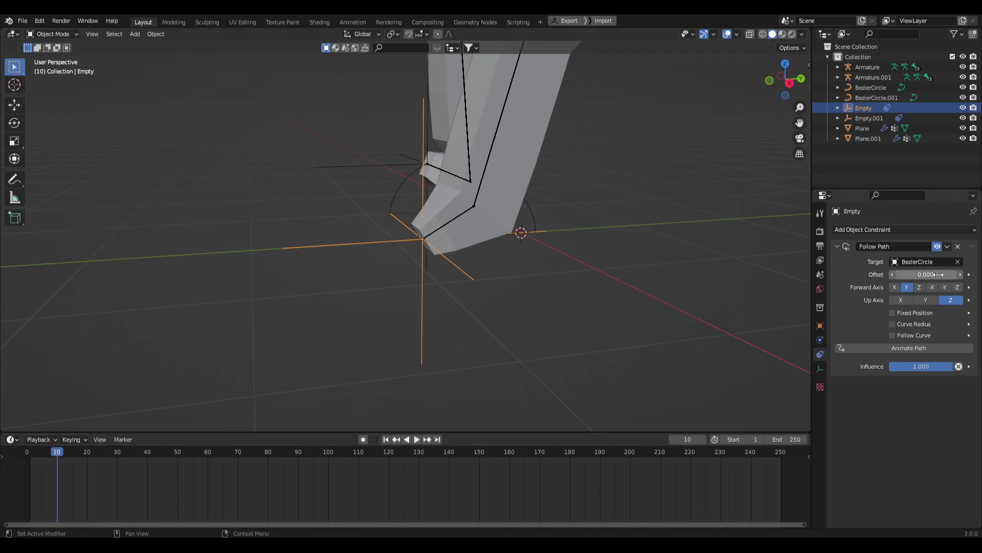
key(i)
- Set the first Empty's Follow Path Offset to 100 and keyframe it on frame 30
key(space)
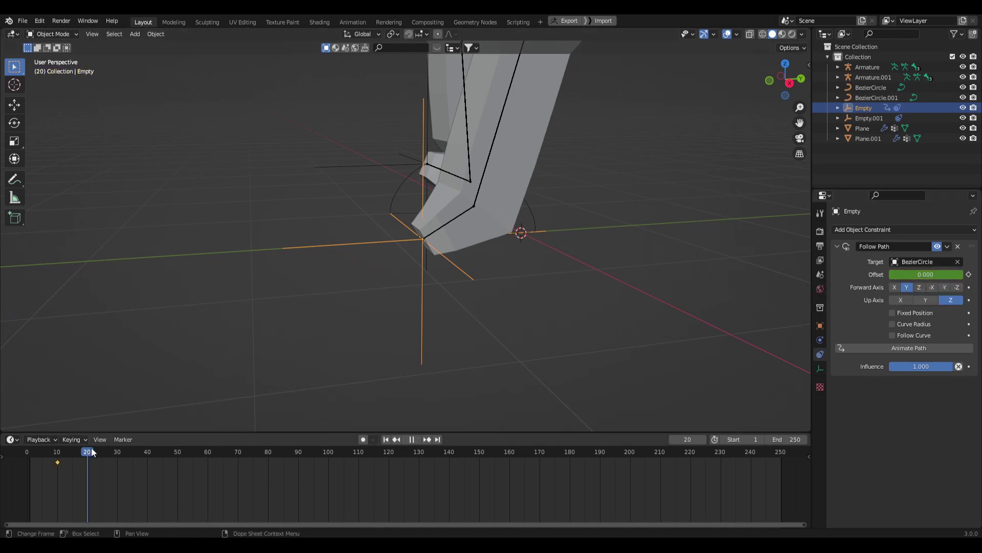
key(space)
click(935, 273)
text(100)
key(Return)
key(i)
- Set the first Empty's keyframes to Linear Extrapolation and play the animation to check the continuous motion
drag(78, 457, 185, 481)
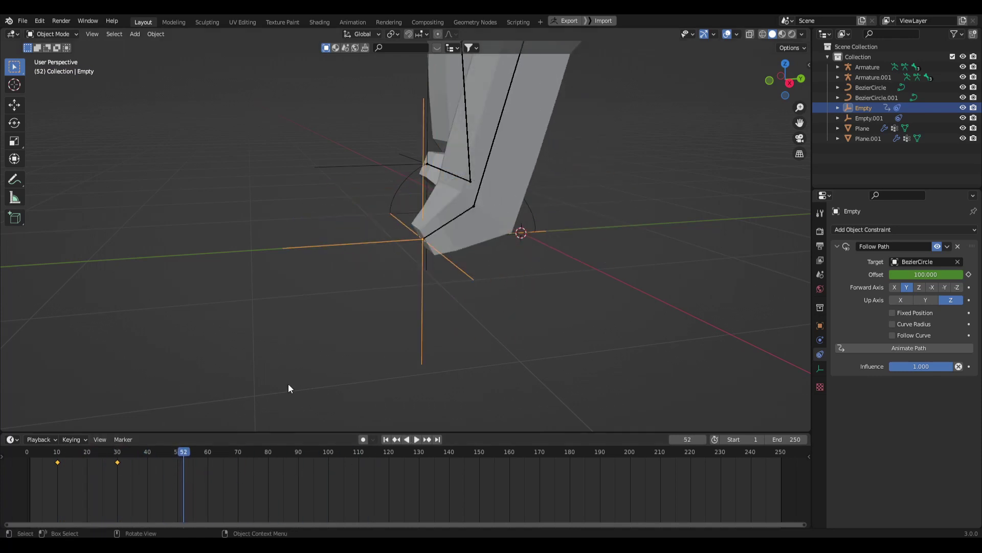
key(shift+e)
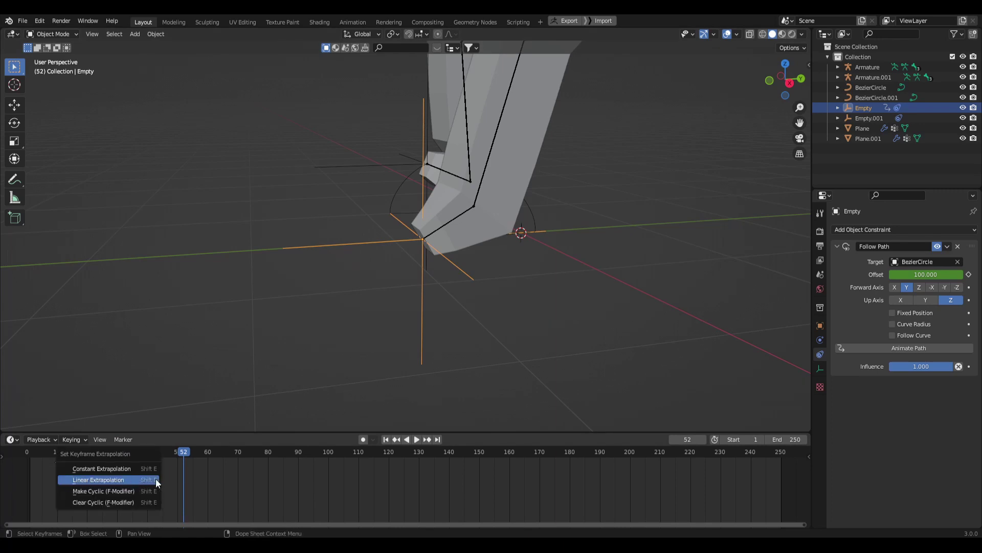
click(153, 480)
key(space)
drag(184, 450, 432, 463)
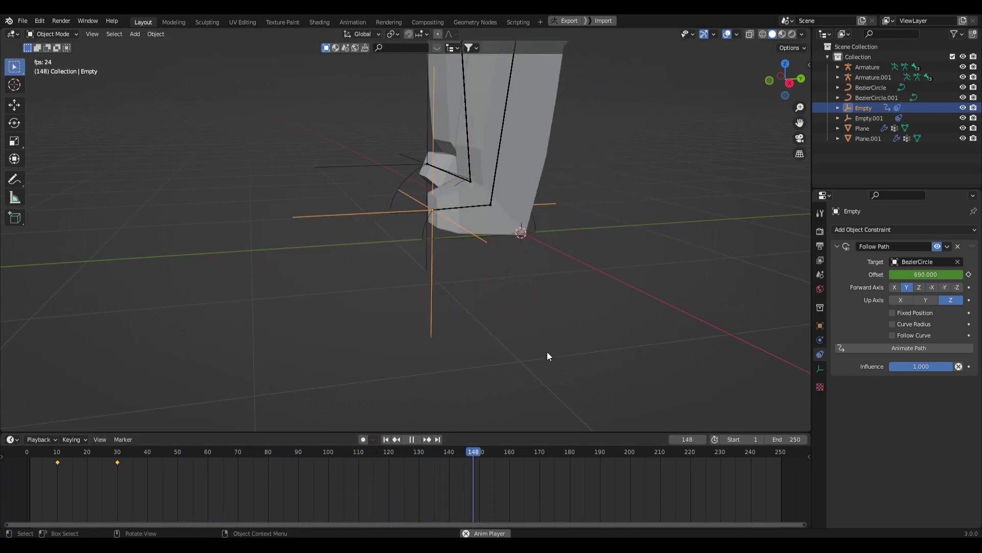
key(space)
- Keyframe Empty.001's Follow Path Offset at 0 on frame 20
drag(546, 453, 41, 447)
middle_drag(241, 313, 523, 263)
click(492, 232)
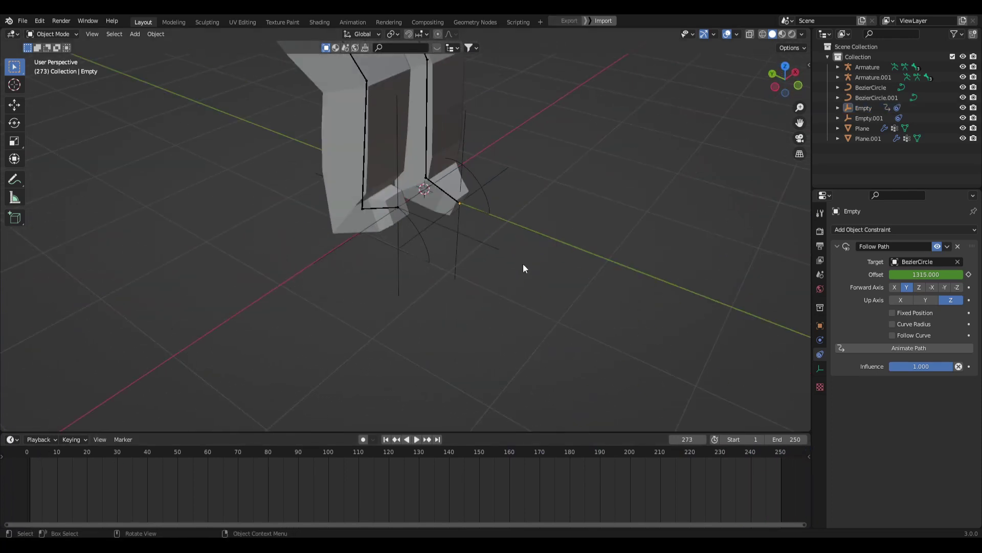
click(461, 238)
middle_drag(461, 237, 520, 284)
drag(235, 452, 87, 454)
middle_drag(410, 399, 327, 279)
double_click(935, 276)
text(0)
key(Return)
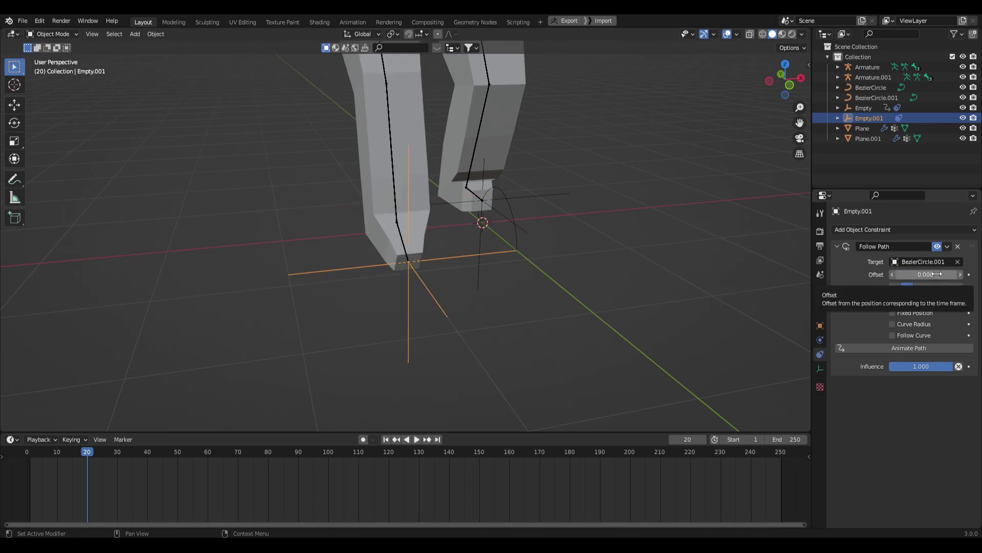
key(i)
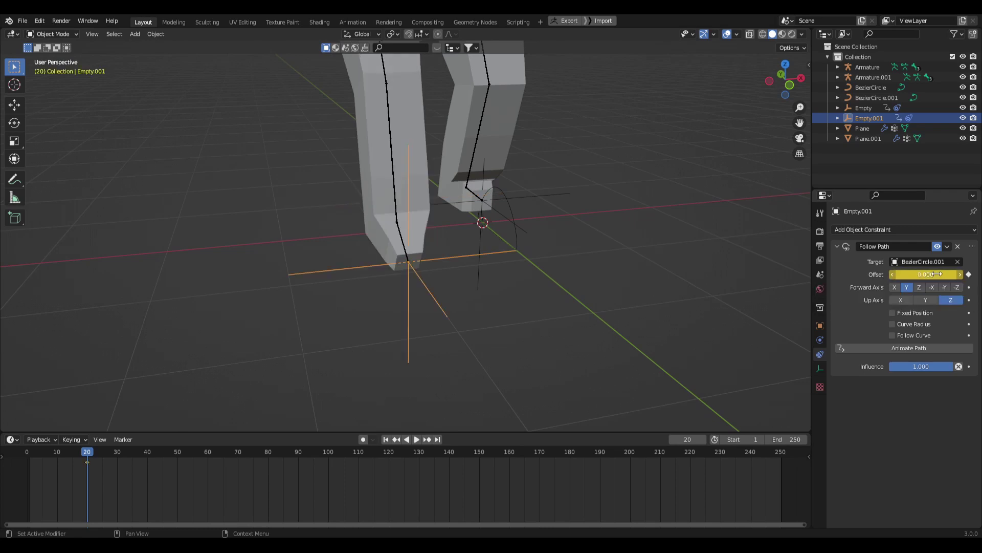
- Set Empty.001's Follow Path Offset to 100 and keyframe it on frame 40
middle_drag(758, 287, 730, 296)
drag(111, 451, 147, 450)
click(921, 274)
text(100)
key(Return)
key(i)
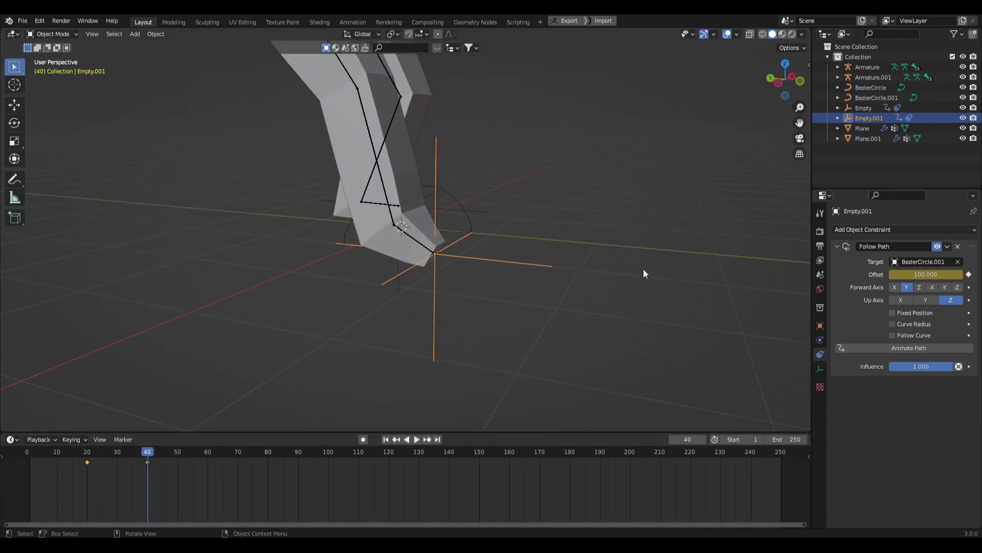
- Set Empty.001's keyframes to Linear Extrapolation and play the animation of both legs
middle_drag(722, 273, 632, 257)
drag(121, 452, 114, 454)
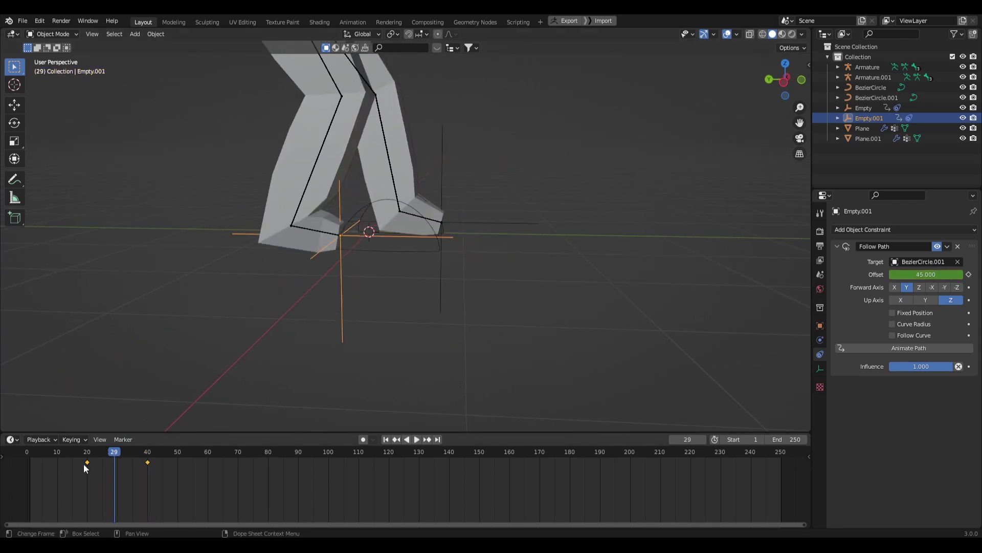
key(shift+e)
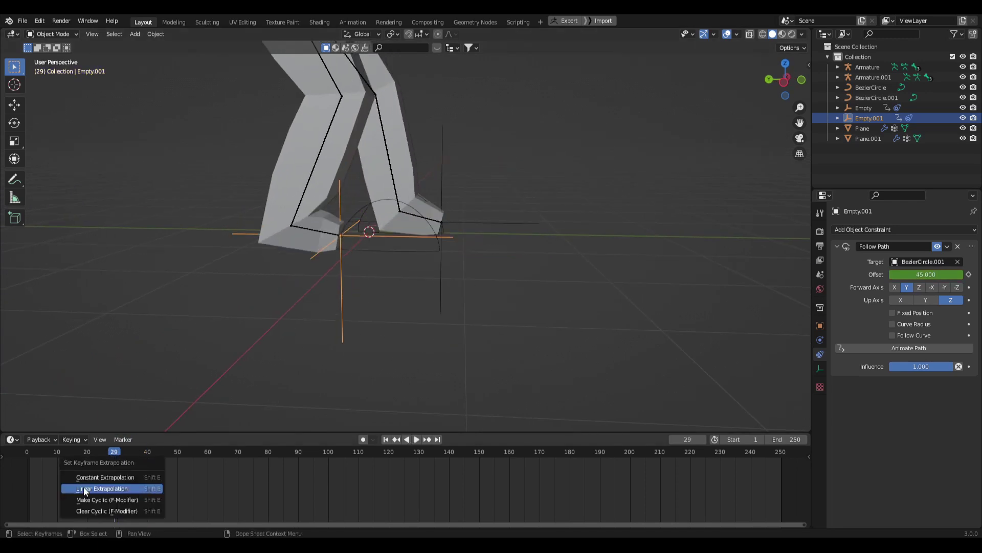
click(123, 486)
key(space)
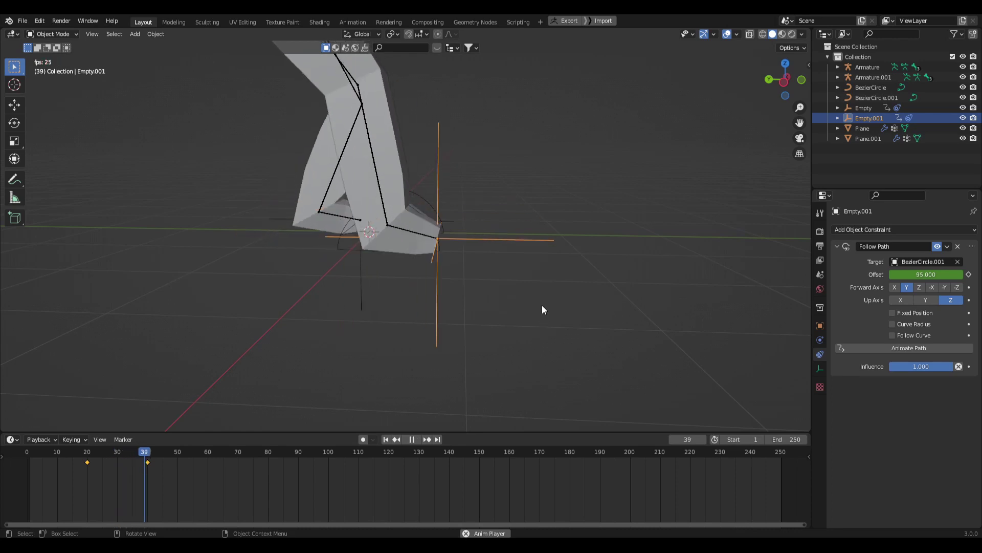
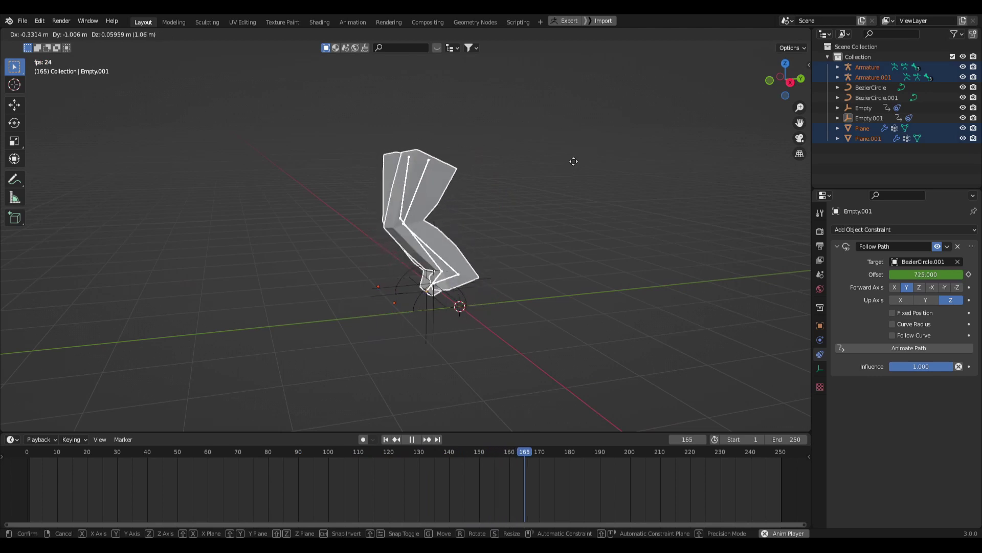
- Deselect the legs and play the walk animation, examining it from the side
middle_drag(578, 292, 544, 270)
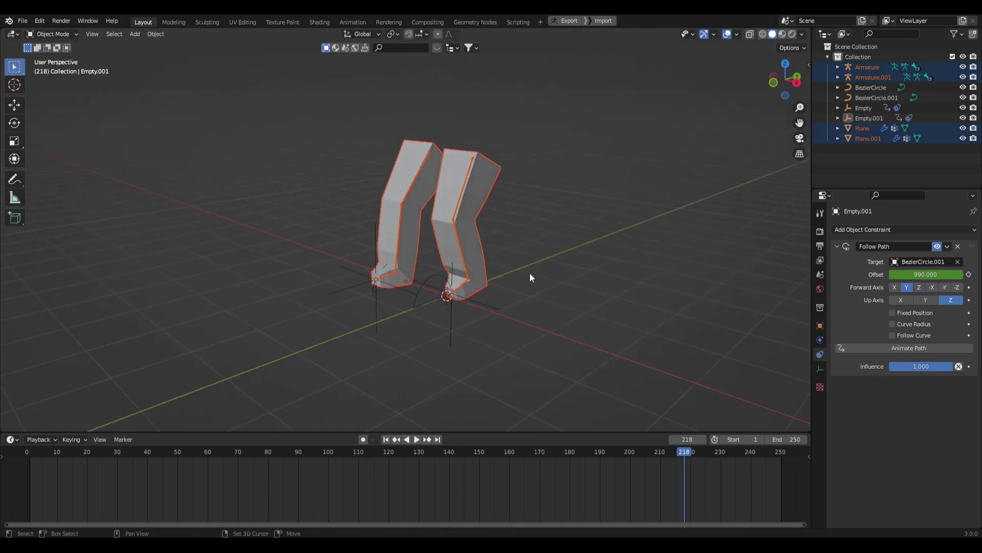
click(560, 265)
key(space)
middle_drag(564, 238, 536, 229)
shift+middle_drag(566, 198, 401, 244)
scroll(514, 230, down, 2)
key(space)
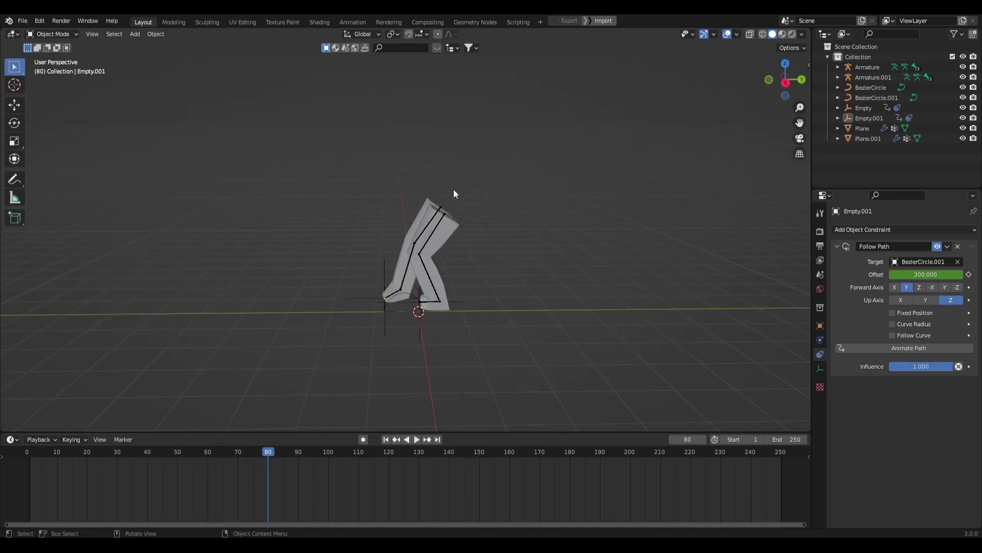
- Add a cube and raise it about 3.8 m along Z to above the legs
middle_drag(454, 190, 511, 167)
middle_drag(485, 113, 528, 294)
key(shift+a)
mouse_move(518, 295)
mouse_move(499, 282)
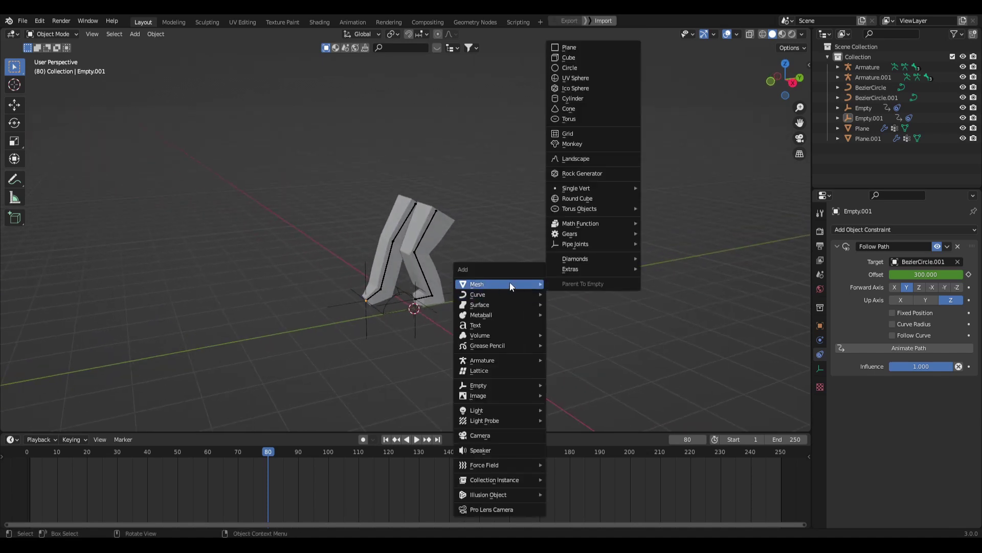
click(575, 56)
key(g)
key(z)
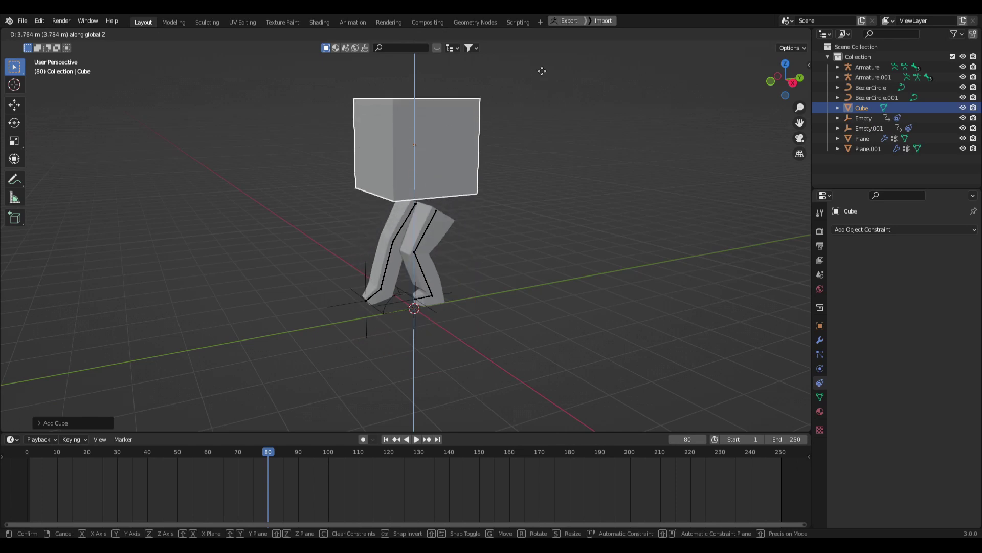
click(544, 72)
- Add a horizontal loop cut around the middle of the cube in Edit Mode
middle_drag(465, 153, 429, 148)
middle_drag(374, 163, 535, 210)
key(Tab)
middle_drag(504, 186, 540, 198)
key(ctrl+r)
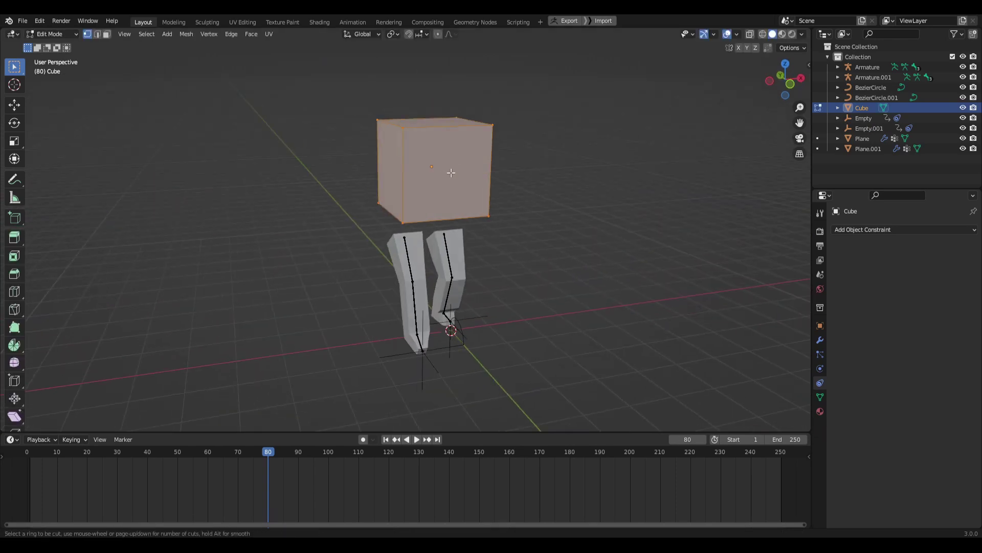
click(481, 163)
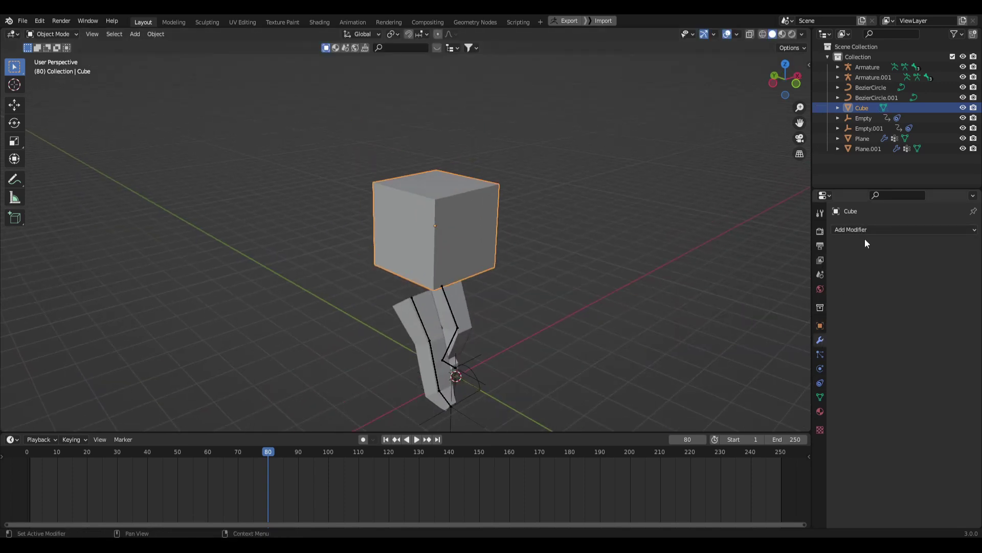
- Add a Bevel modifier and a Subdivision Surface modifier to the cube
click(870, 229)
click(788, 278)
click(873, 230)
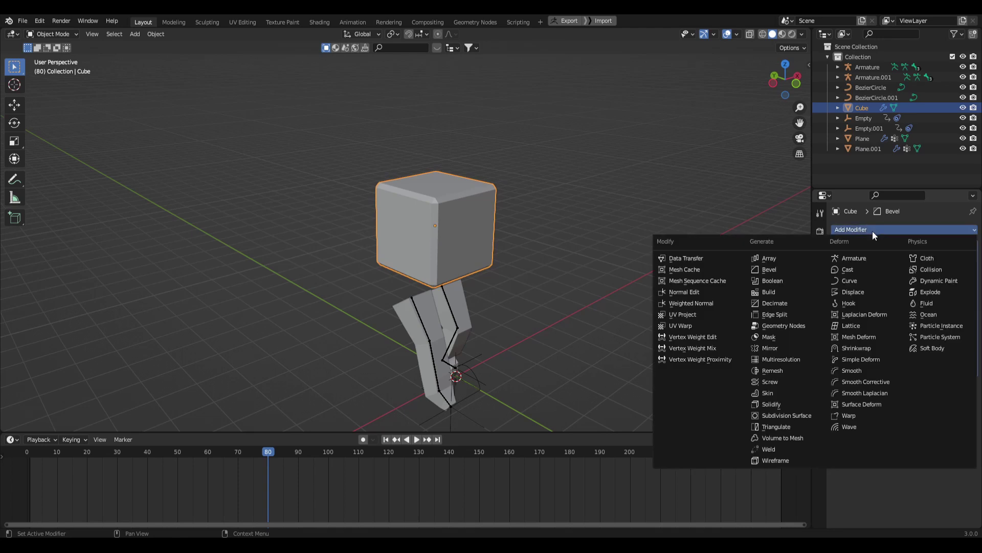
click(788, 416)
- Shade the cube smooth and set the Bevel modifier's segments to 3
right_click(457, 213)
click(457, 213)
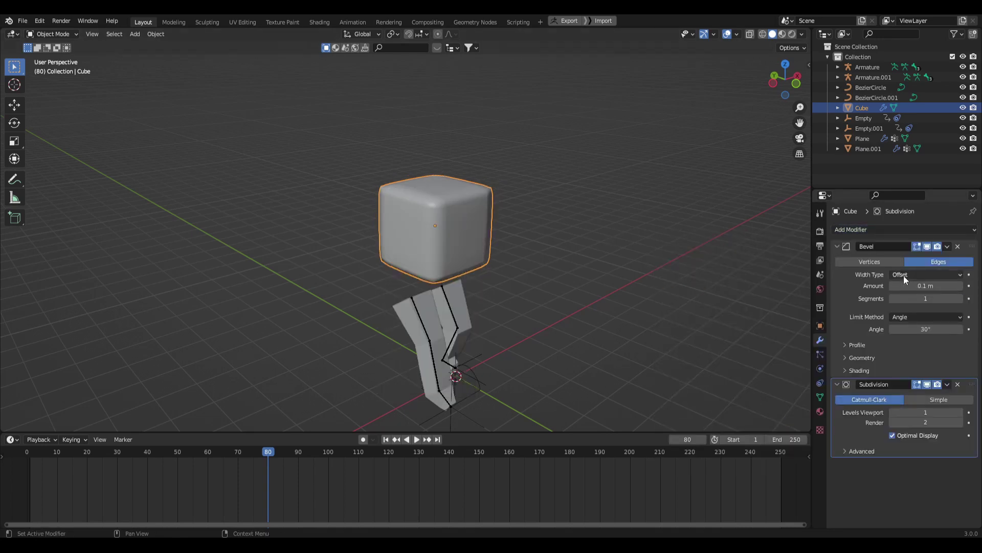
click(959, 298)
click(959, 299)
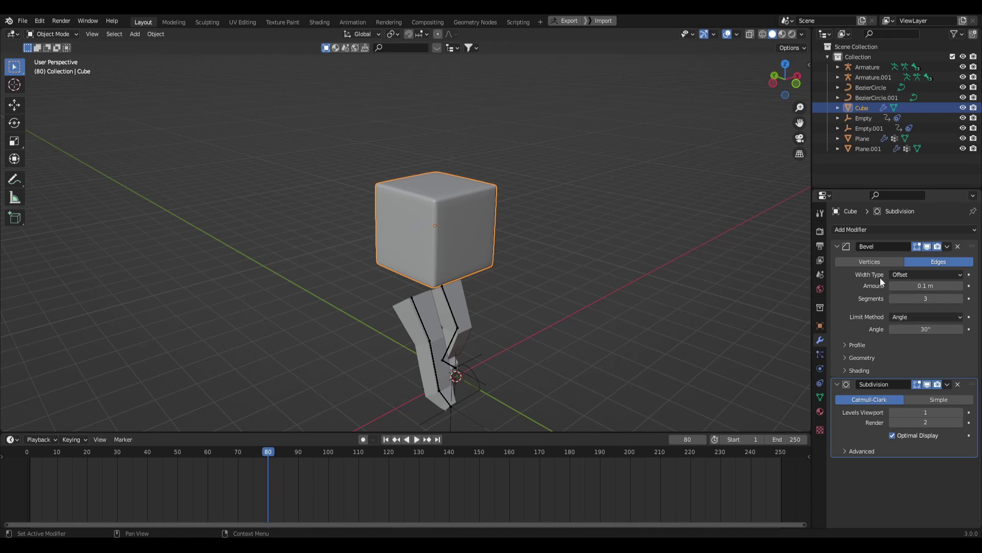
- Pull in the cube's middle edge loop along the Y axis to form a waist
middle_drag(660, 307, 551, 226)
key(Tab)
key(3)
click(443, 190)
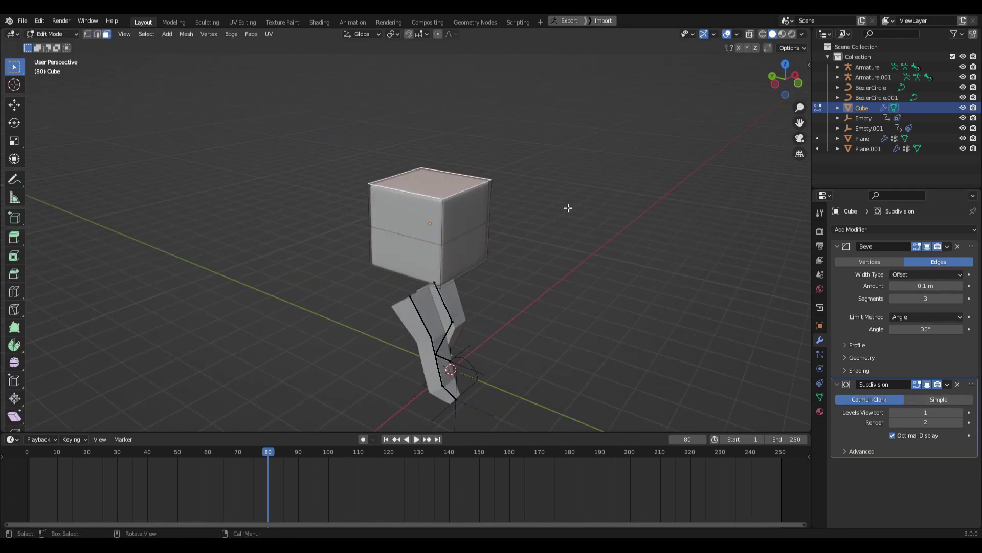
key(2)
middle_drag(594, 204, 528, 200)
click(482, 242)
middle_drag(413, 235, 559, 191)
key(g)
key(x)
key(y)
click(474, 227)
- Scale up the top of the cube to widen the shoulders and return to Object Mode
click(433, 152)
key(s)
click(584, 166)
key(Tab)
- Scale the whole torso down and lower it along Z to just above the legs
key(s)
click(525, 194)
key(g)
key(z)
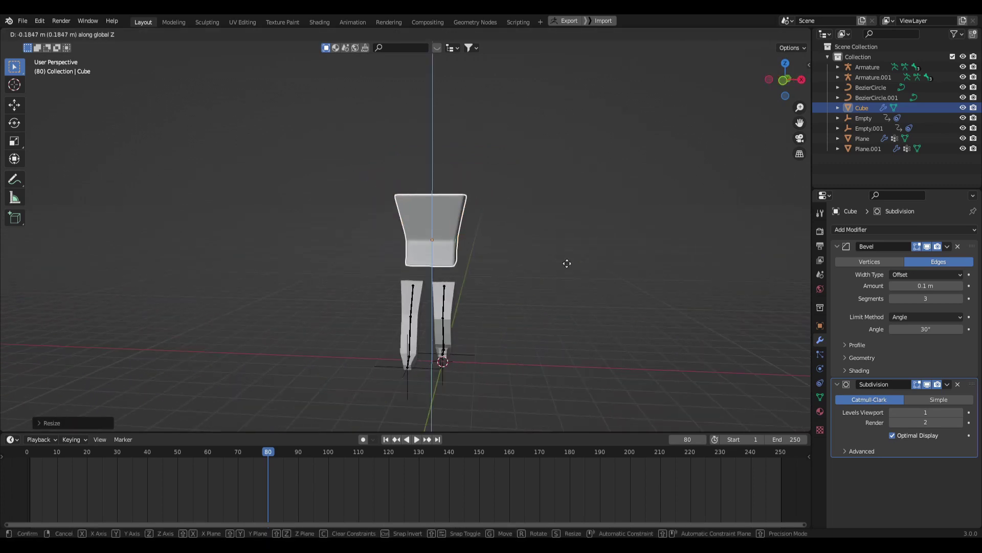
click(565, 251)
- Shift the torso along X to centre it over the legs and fine-tune its scale
scroll(536, 275, up, 4)
middle_drag(550, 284, 557, 250)
scroll(536, 274, up, 1)
key(g)
key(x)
click(549, 250)
key(s)
click(560, 250)
scroll(615, 266, down, 4)
click(614, 265)
middle_drag(601, 269, 524, 279)
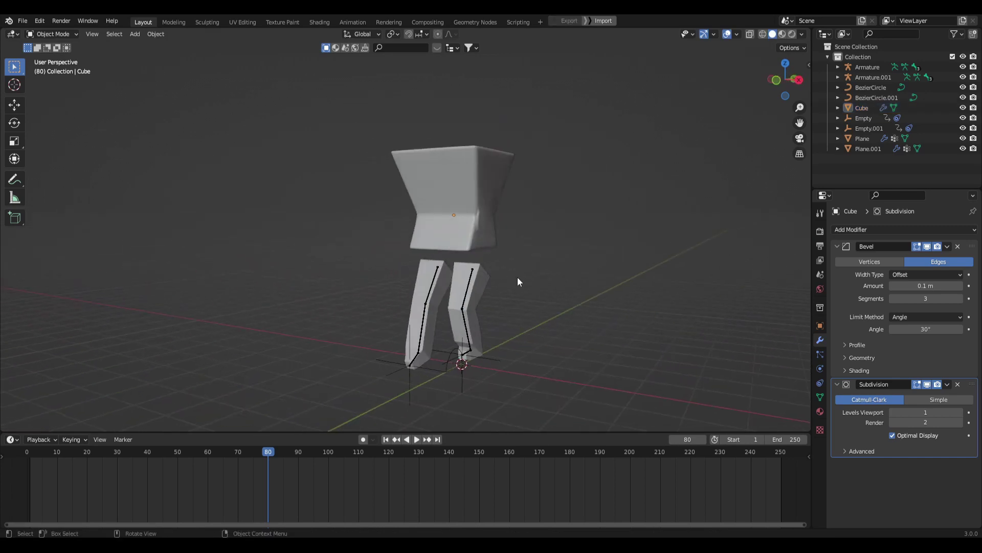
- Parent both leg meshes and their armatures to the torso using the Object option
drag(402, 278, 401, 278)
middle_drag(404, 279, 383, 278)
shift+click(459, 224)
middle_drag(493, 219, 538, 239)
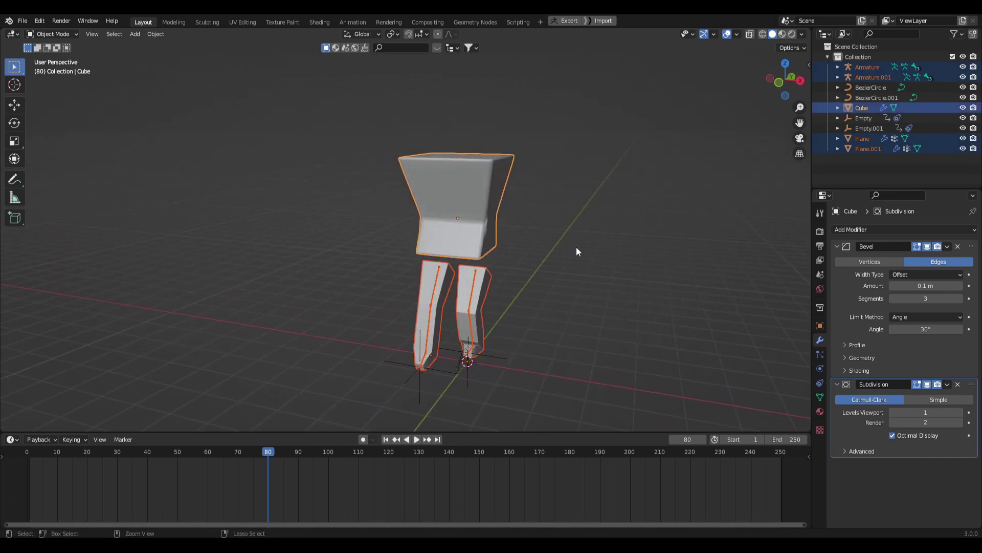
key(ctrl+p)
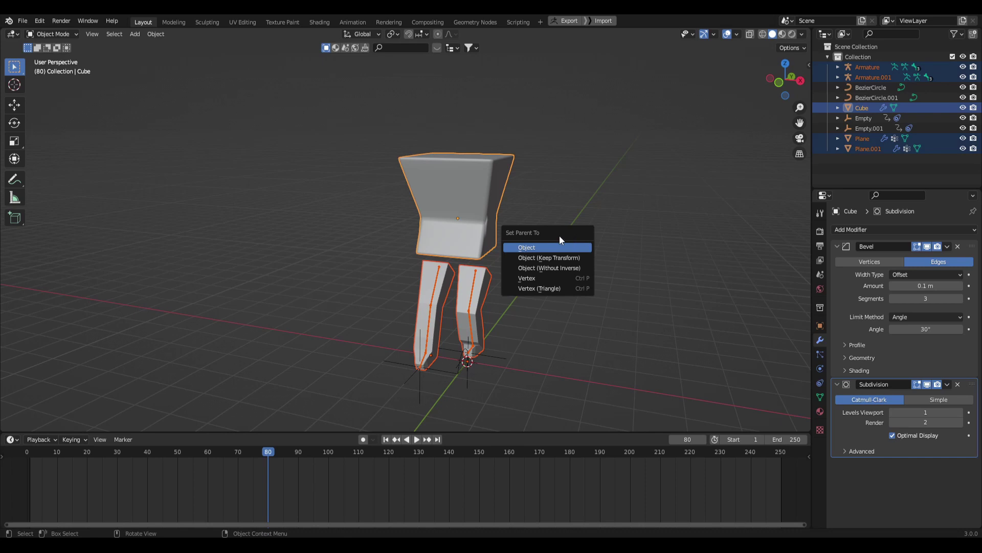
click(538, 249)
middle_drag(573, 201, 560, 241)
- Play the animation and try trackball-rotating and moving the torso to check how the parented legs follow
key(space)
click(467, 254)
key(r)
key(r)
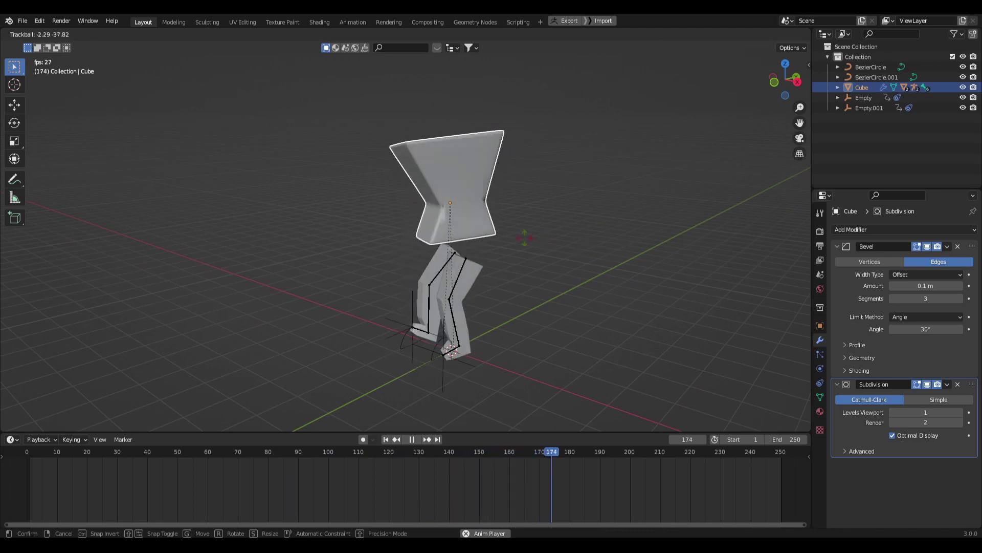
right_click(572, 237)
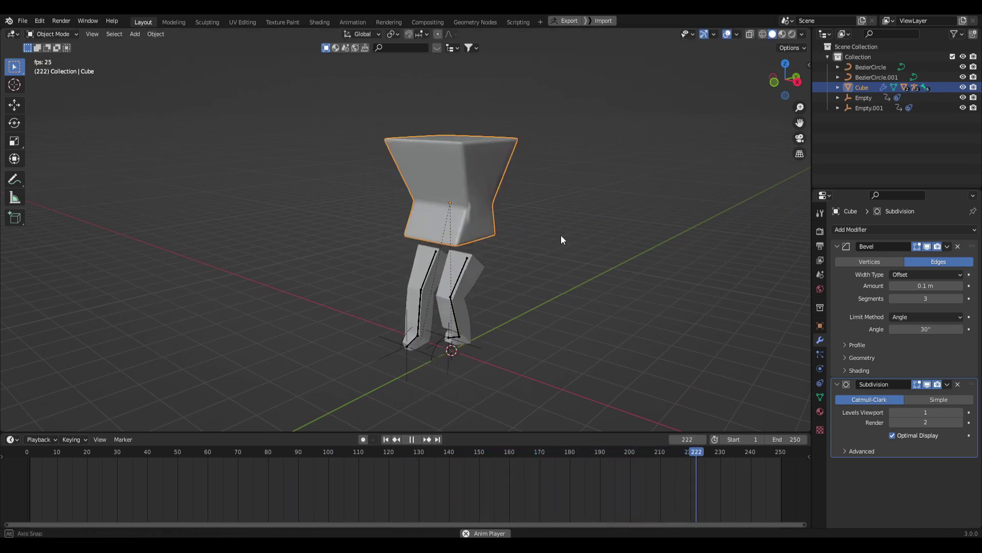
middle_drag(575, 237, 510, 204)
key(g)
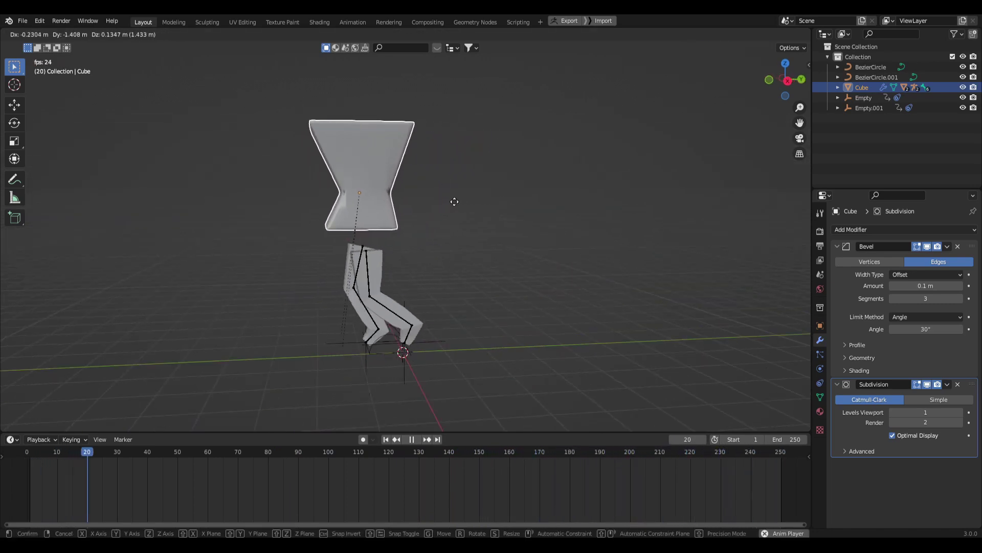
click(486, 219)
key(r)
key(r)
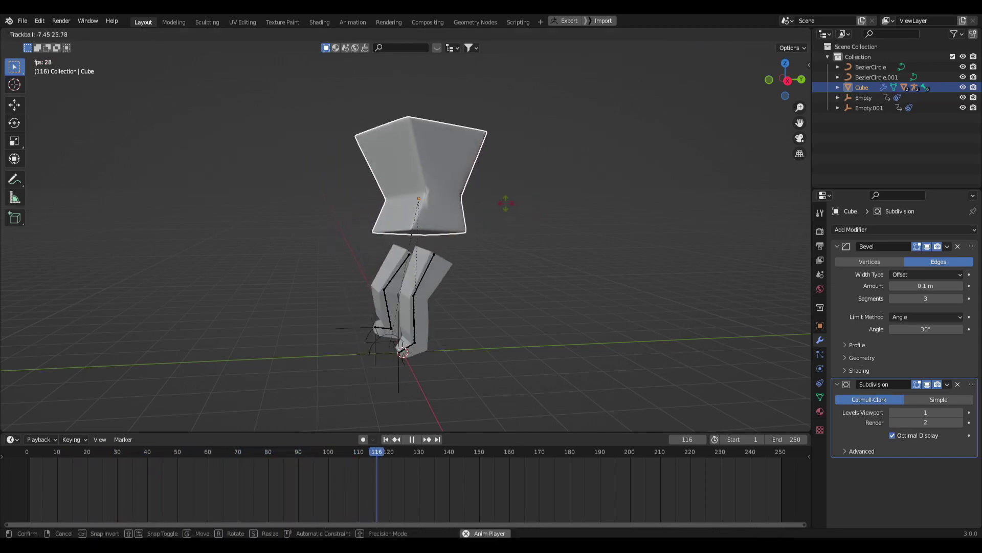
key(Escape)
key(Escape)
- Shift the torso along the Y axis to line it up over the legs
middle_drag(451, 218, 508, 323)
key(g)
key(y)
click(434, 208)
- Add a plane and move it along Z and X to a spot beside the torso
key(shift+a)
click(548, 259)
key(g)
key(z)
key(x)
click(579, 206)
middle_drag(579, 206, 511, 239)
- Merge all of the new plane's vertices into a single vertex in Edit Mode
key(Tab)
scroll(573, 231, up, 5)
middle_drag(573, 232, 561, 211)
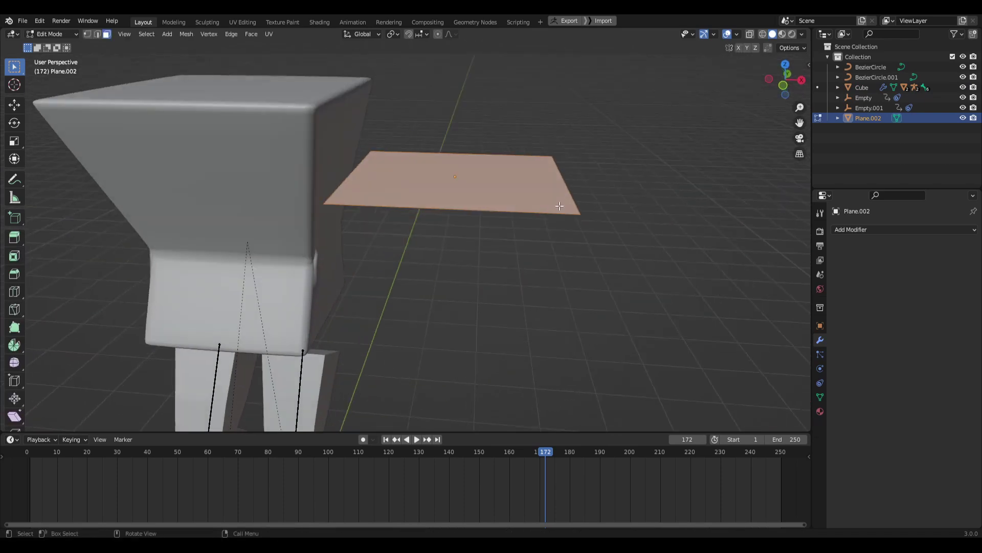
key(m)
click(560, 205)
middle_drag(506, 229, 416, 225)
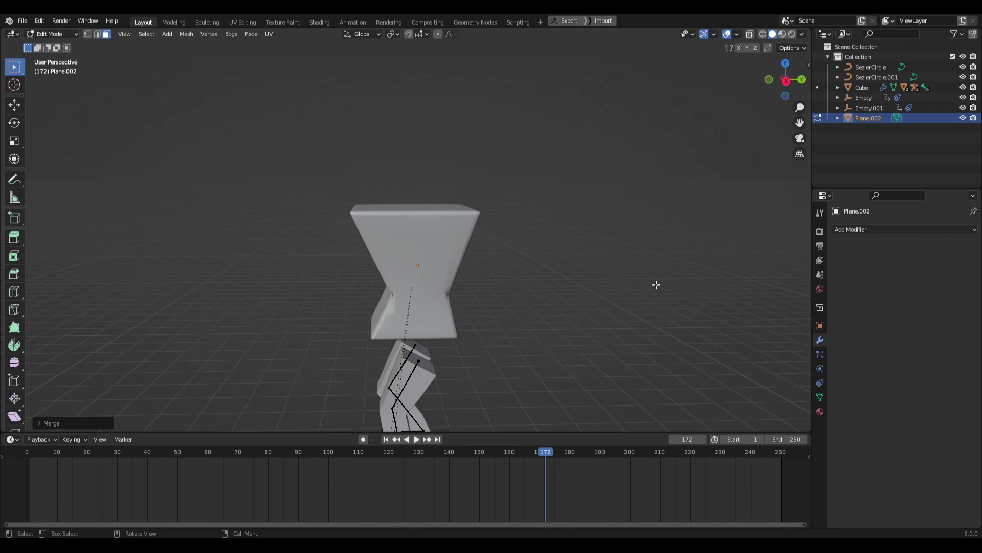
- Add a Skin modifier to the merged single-vertex mesh
click(865, 233)
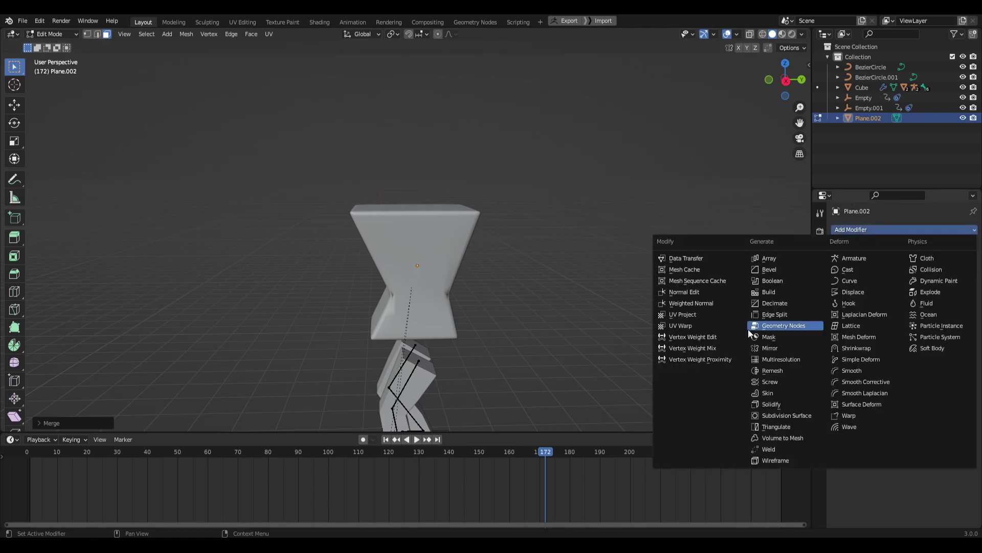
click(783, 391)
middle_drag(517, 256, 550, 266)
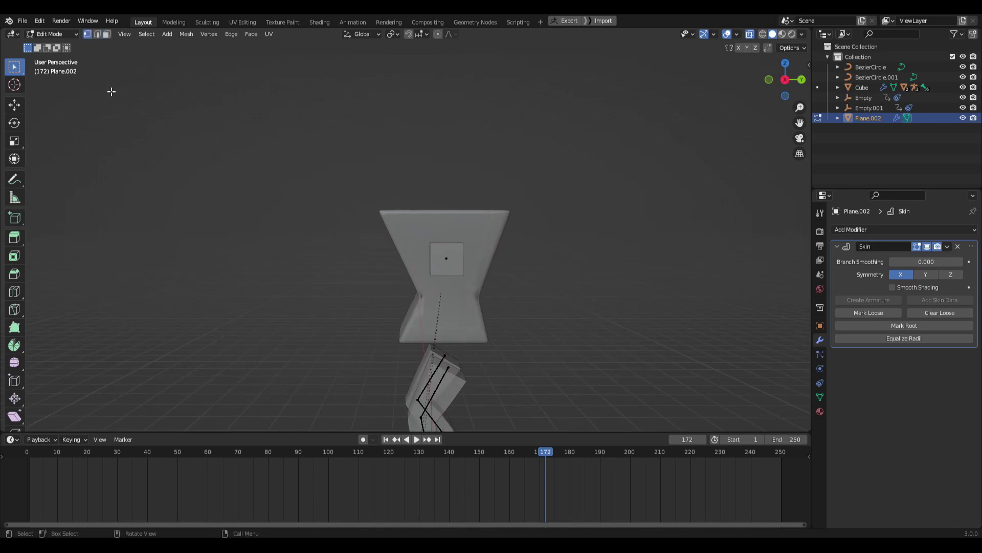
- Select the single vertex and extrude it upward into a long vertical arm
drag(382, 196, 456, 270)
middle_drag(416, 230, 489, 233)
key(e)
click(495, 333)
middle_drag(496, 333, 536, 346)
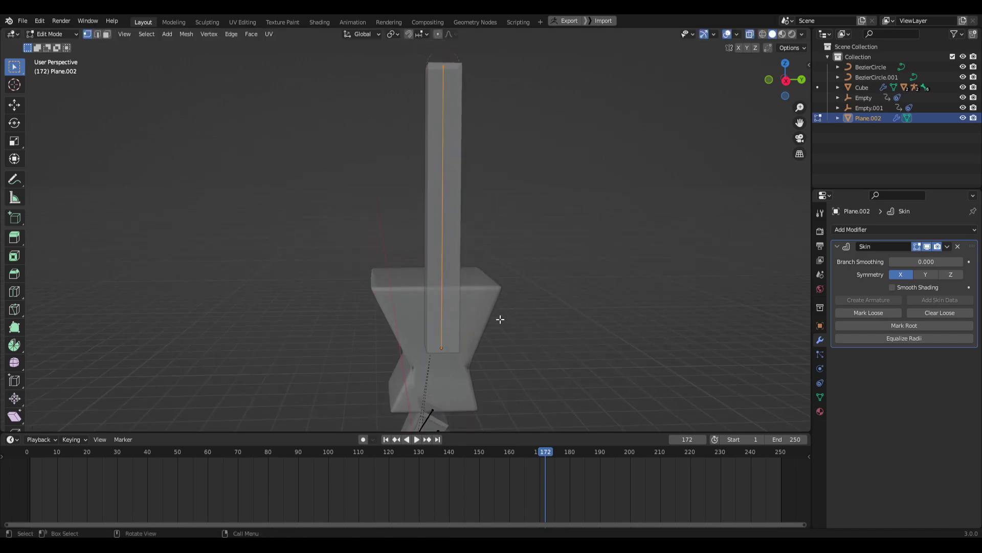
- Subdivide the arm's edge with 3 cuts and deselect it
right_click(443, 293)
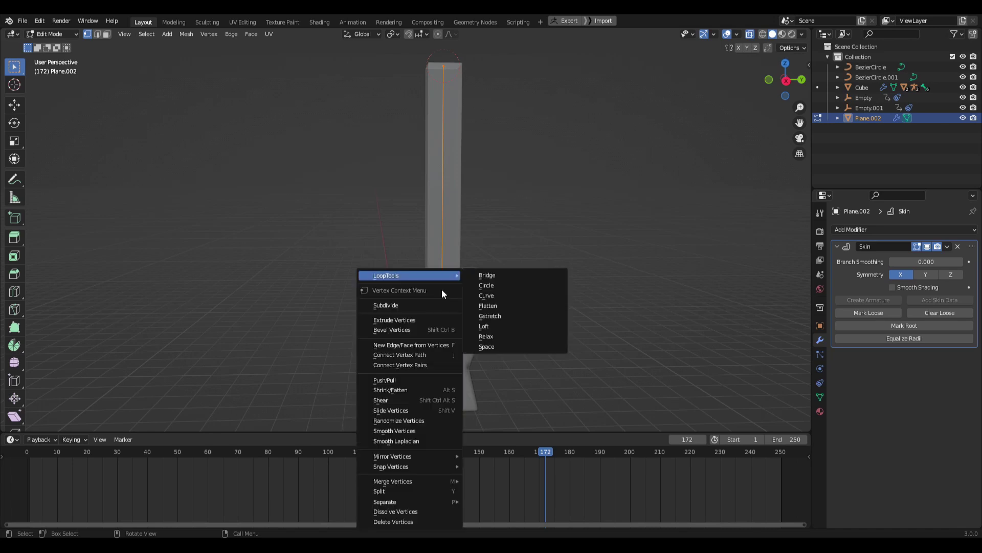
click(399, 305)
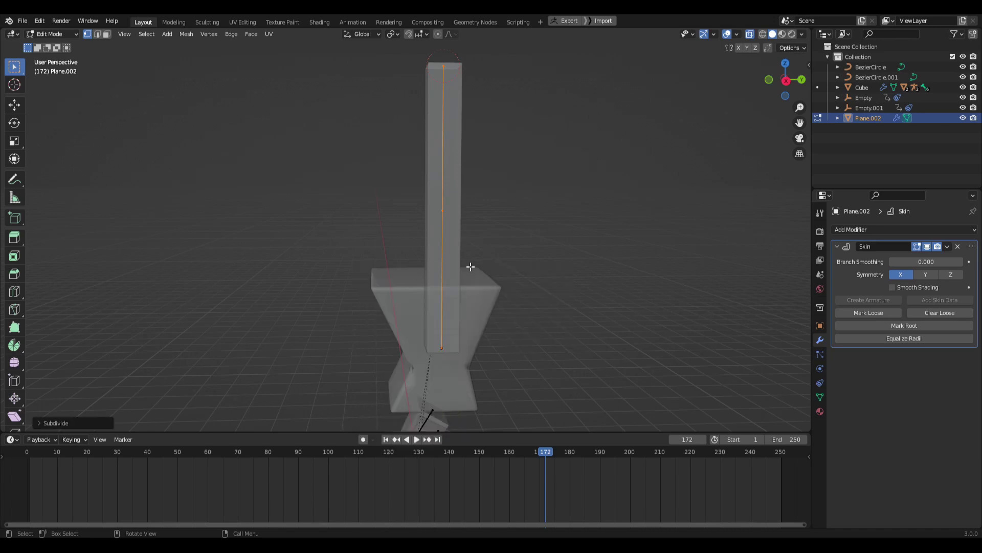
click(44, 423)
click(167, 352)
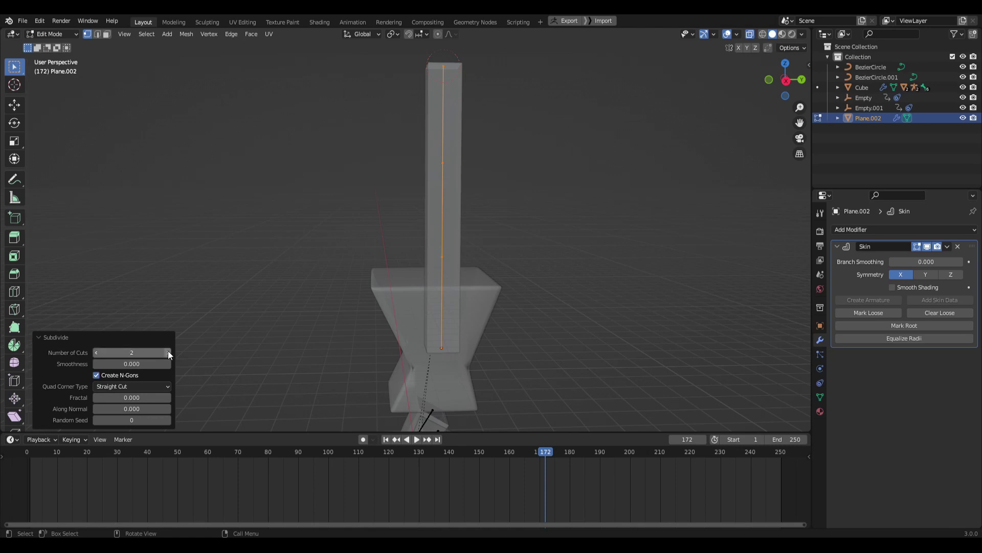
click(168, 352)
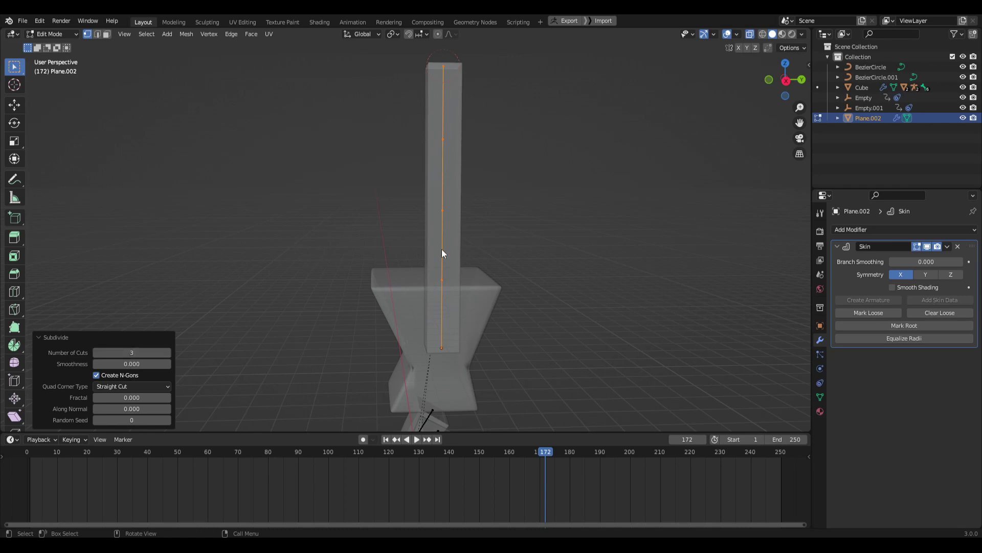
click(293, 324)
- Scale the skin at the arm's top vertex up by about 1.3 to thicken the shoulder
middle_drag(567, 283, 534, 254)
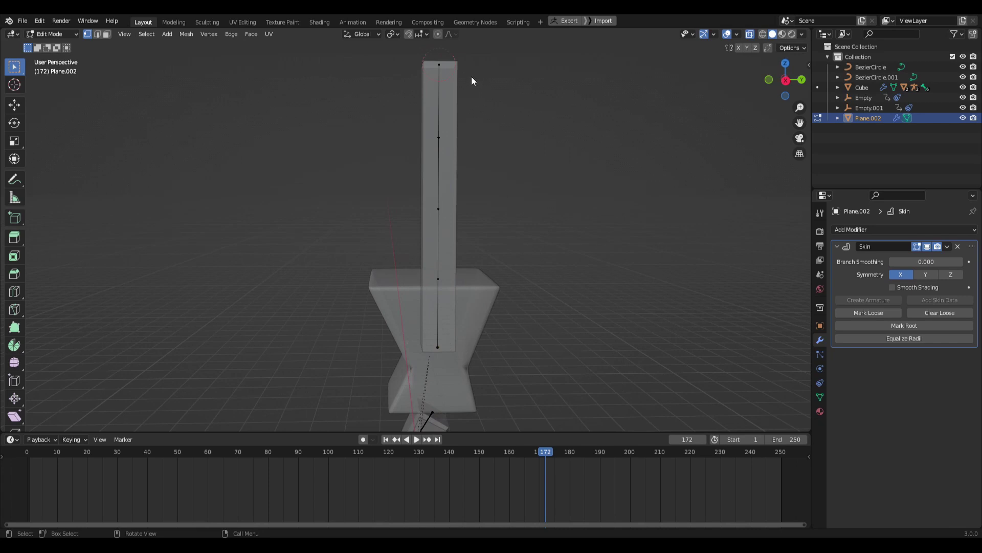
middle_drag(430, 78, 555, 173)
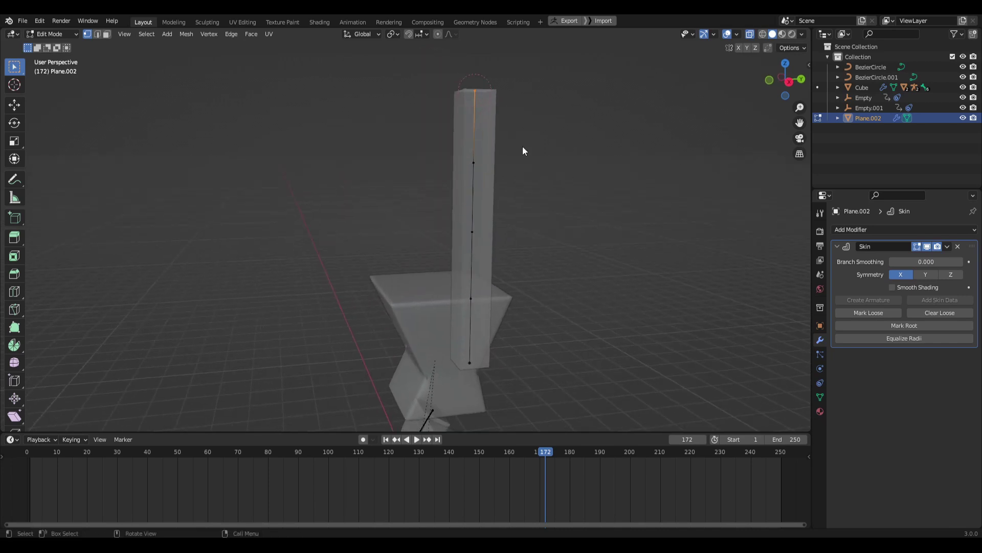
key(s)
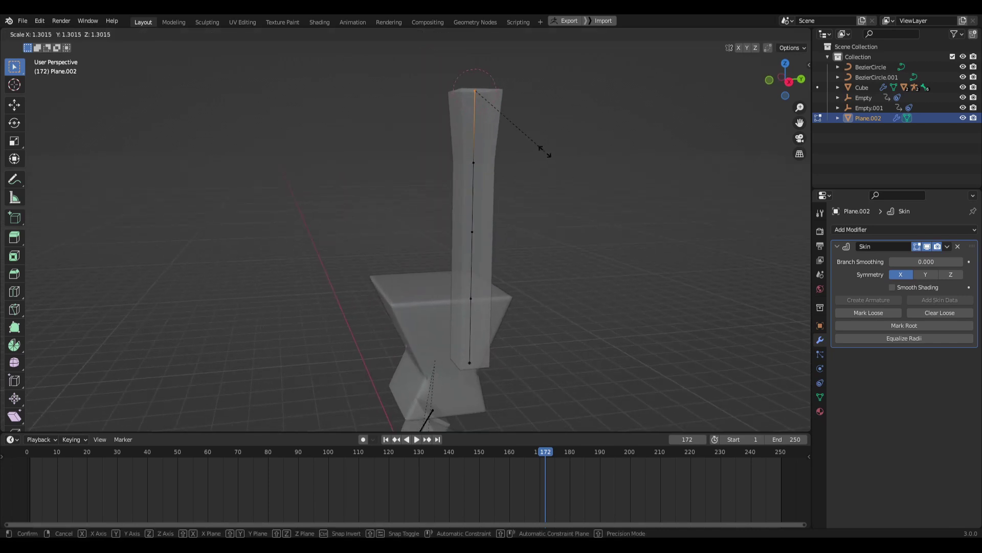
click(544, 151)
- Select the two vertices below the arm's top and move them down about 0.69 m along Z
middle_drag(546, 176, 468, 185)
drag(444, 204, 441, 236)
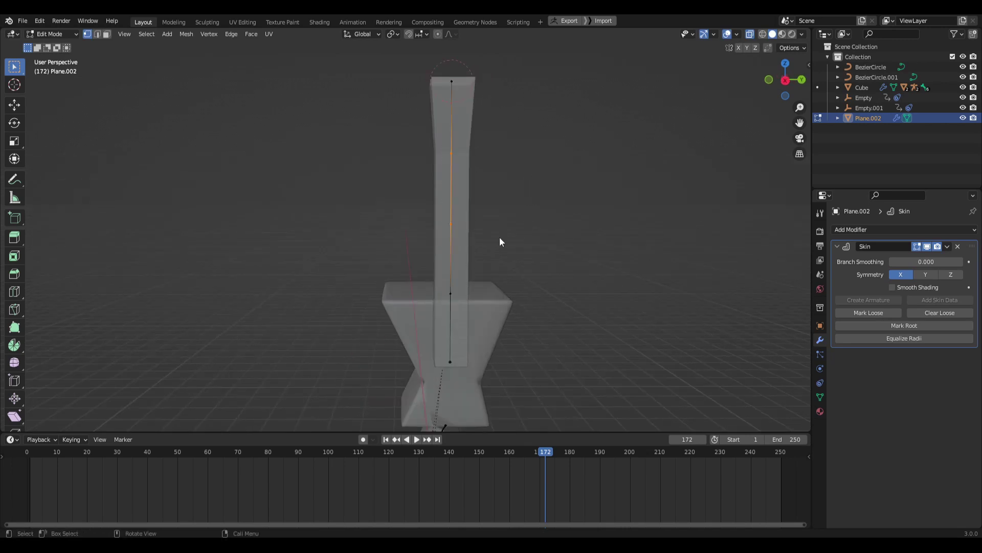
key(g)
middle_click(520, 195)
key(z)
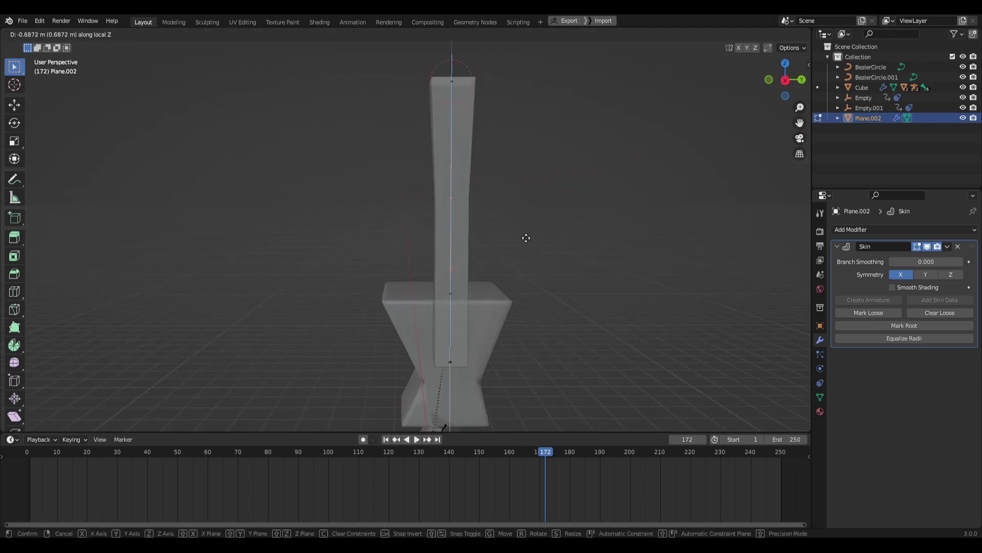
click(526, 238)
- Shrink the skin radius at the vertex above the arm's lower end to 0.368 to form the wrist
drag(426, 306, 428, 306)
key(ctrl+a)
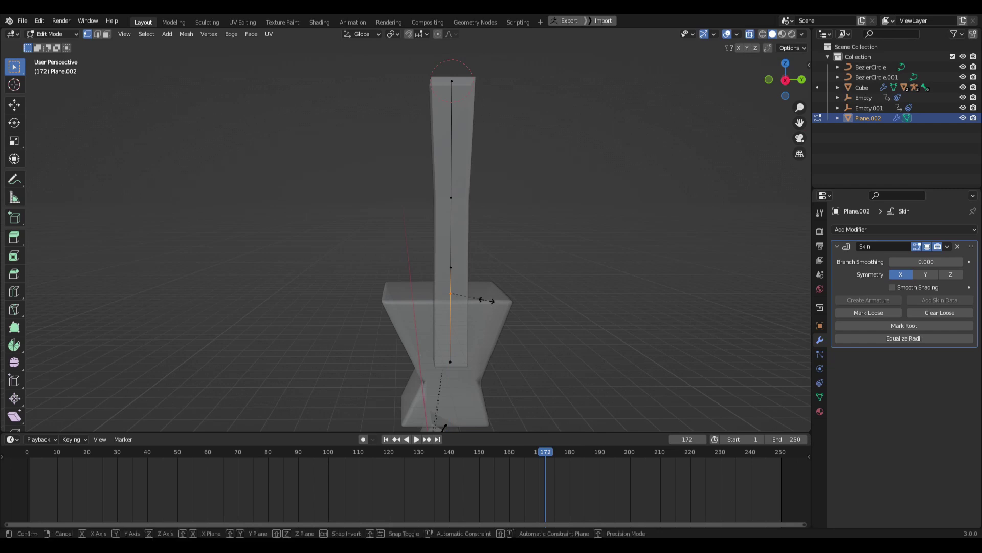
click(464, 293)
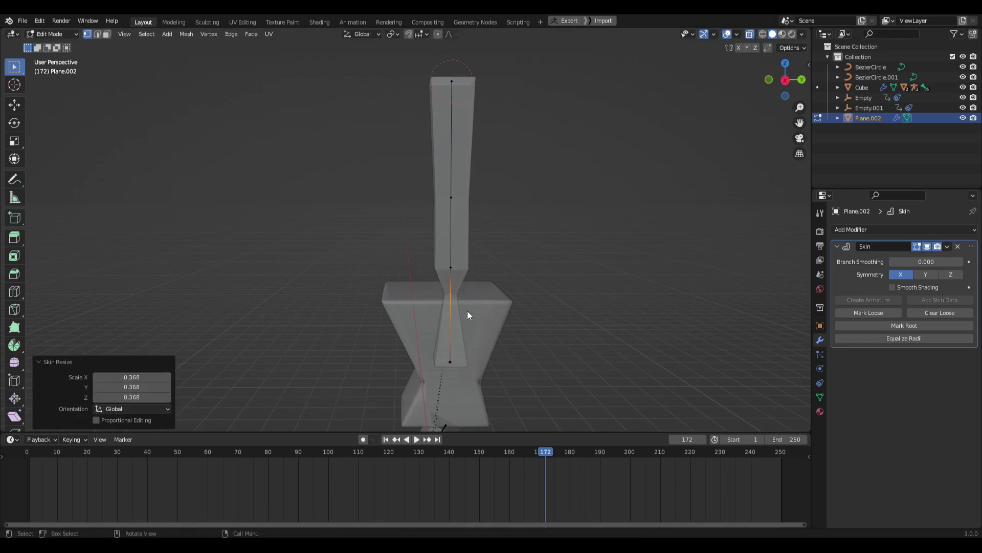
- Reduce the bottom vertex's skin radius by 0.668 and raise it along Z towards the wrist to shape the hand
key(ctrl+a)
click(487, 351)
key(g)
key(z)
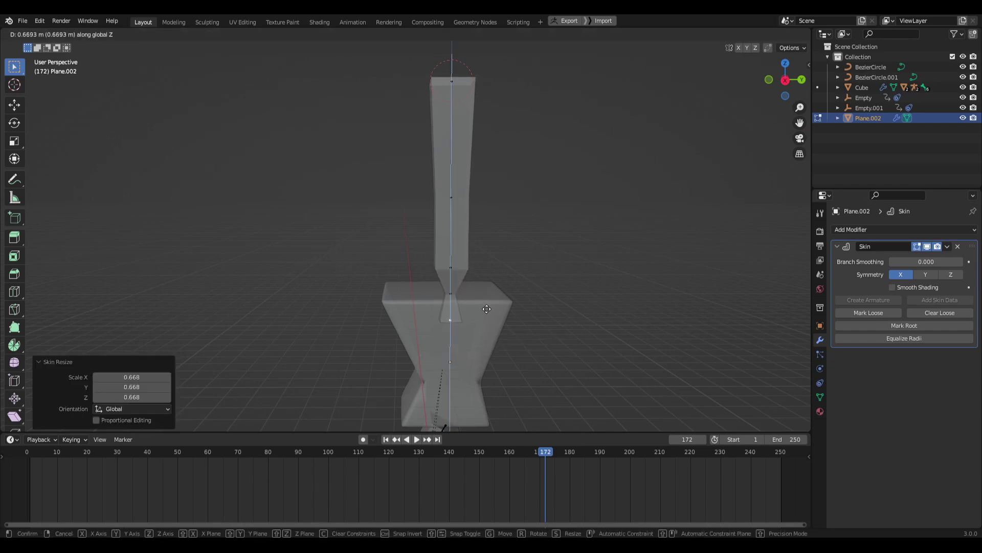
click(486, 298)
key(ctrl+a)
click(478, 272)
- Select the arm's three lowest vertices and move them in the negative Y direction
ctrl+click(478, 244)
key(g)
key(y)
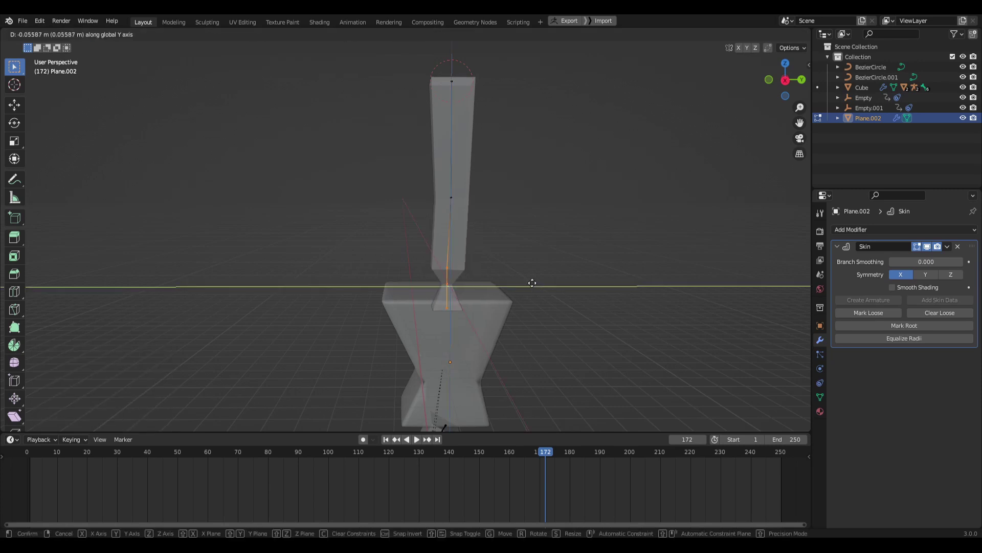
click(506, 285)
key(e)
right_click(535, 240)
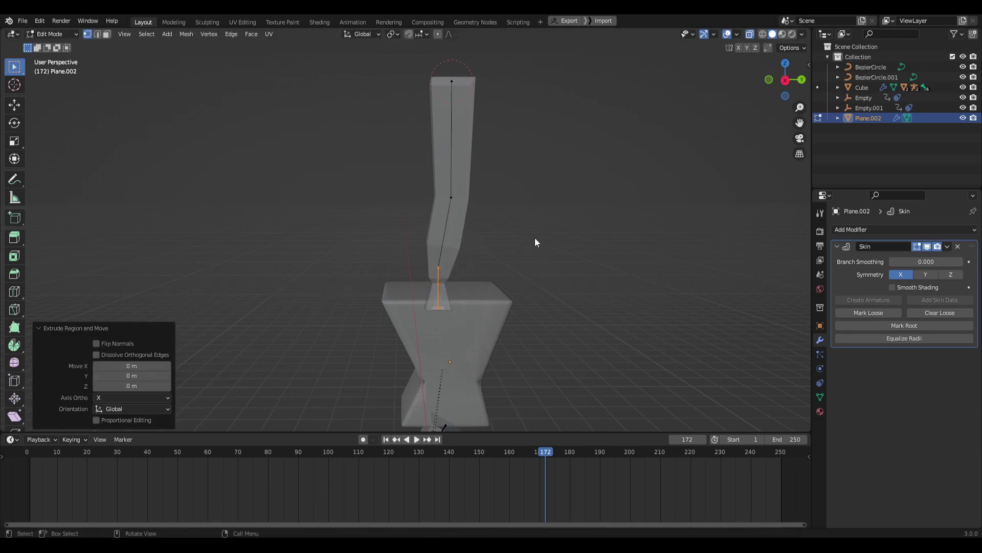
key(ctrl+z)
- Rotate the arm's three lowest vertices to angle the hand and return to Object Mode
key(r)
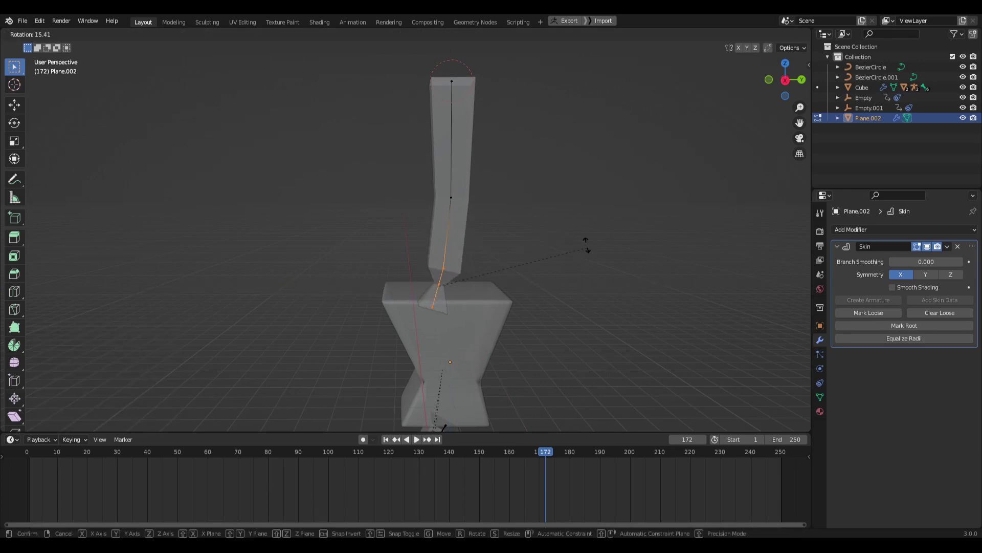
click(563, 263)
middle_drag(564, 263, 516, 277)
key(Tab)
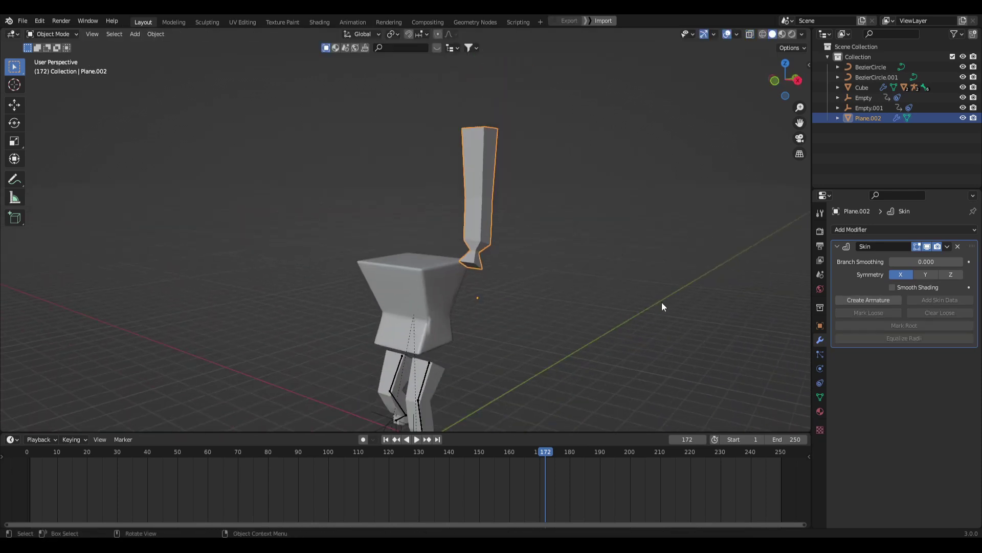
- Add Bevel and Subdivision Surface modifiers to the arm after its Skin modifier
click(869, 229)
click(784, 270)
click(876, 230)
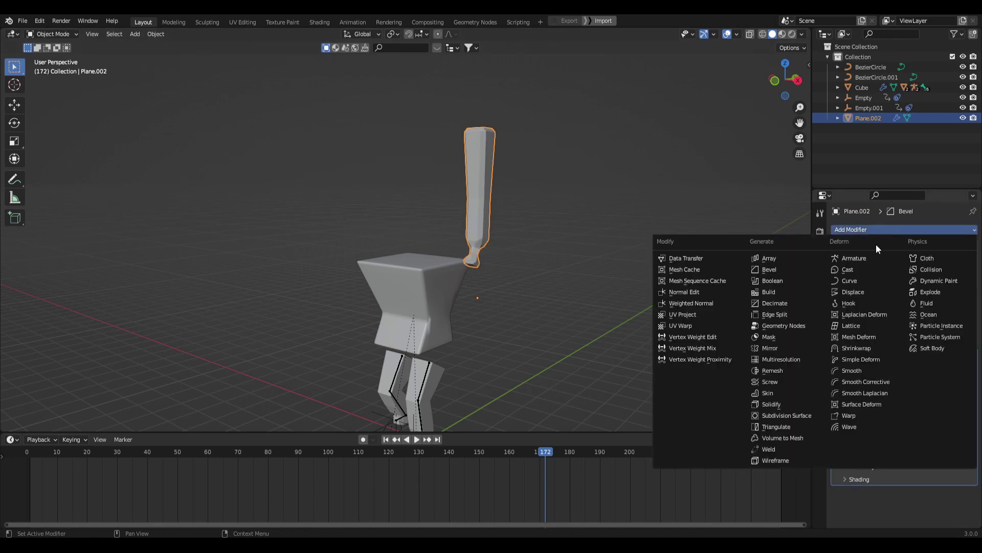
click(765, 415)
middle_drag(726, 375, 738, 243)
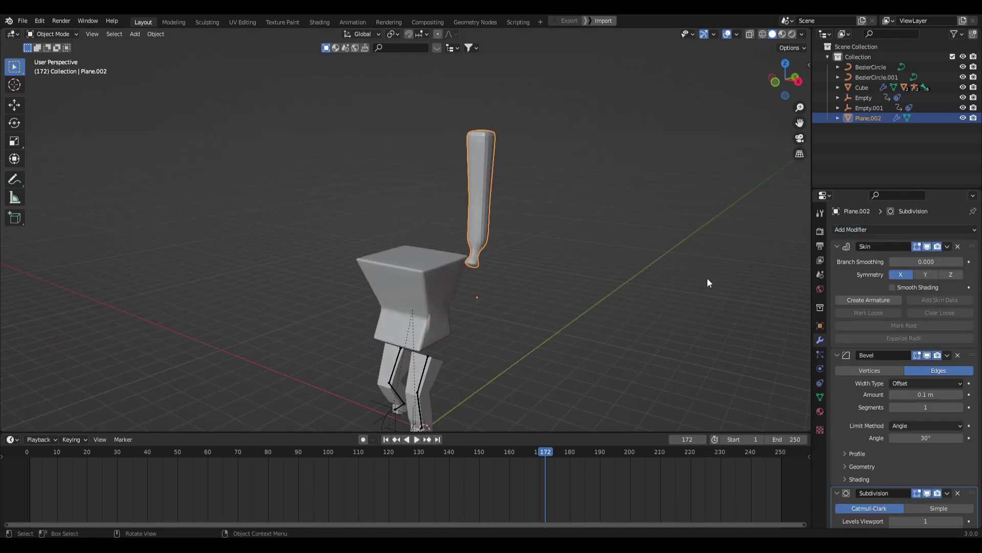
- Try setting the arm's origin to Center of Mass (Volume) and enable Smooth Shading on its Skin modifier
scroll(507, 283, up, 4)
shift+middle_drag(623, 234, 519, 255)
right_click(517, 250)
key(Escape)
scroll(527, 204, down, 1)
right_click(499, 205)
key(Escape)
shift+middle_drag(496, 184, 491, 197)
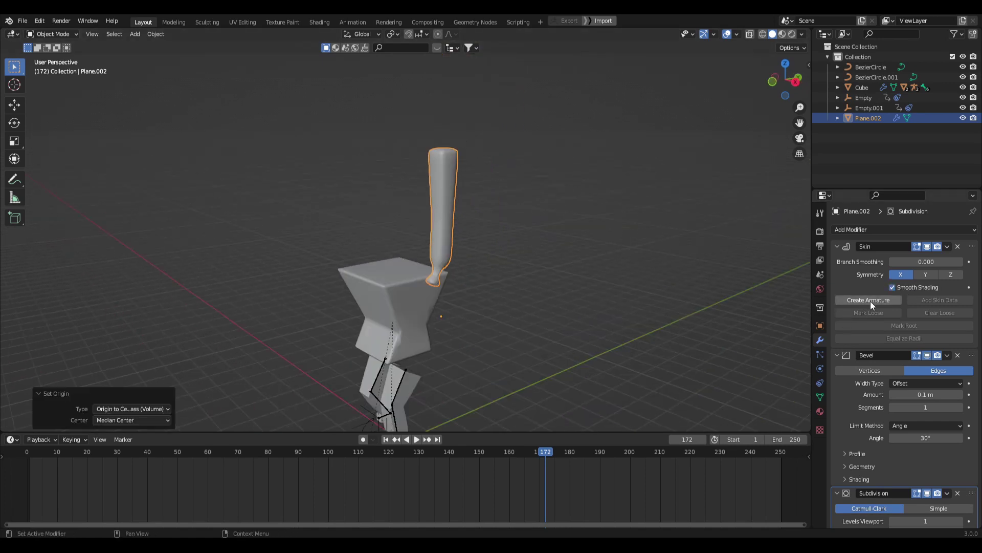
- Create an armature from the arm's Skin modifier and switch it to Pose Mode
click(869, 301)
middle_drag(568, 312, 540, 294)
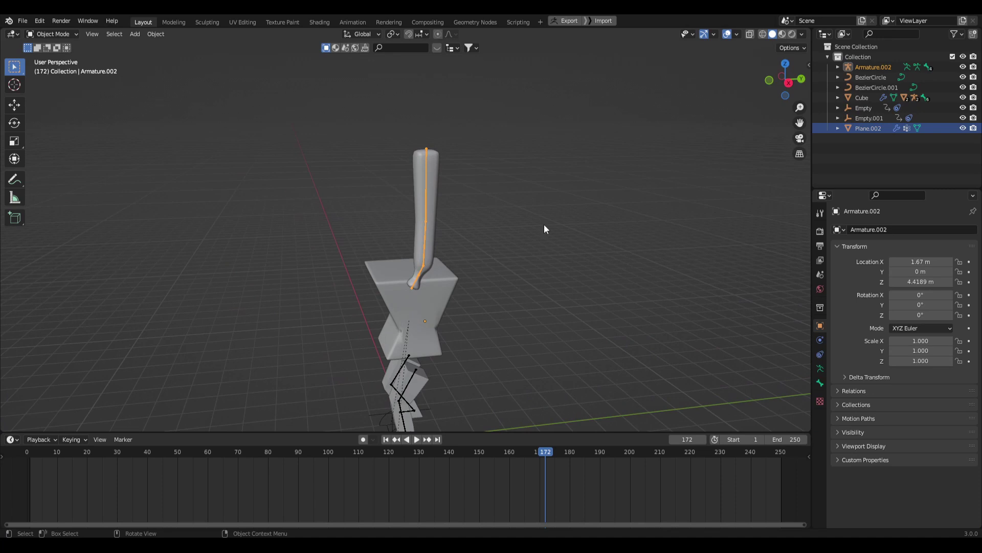
middle_drag(494, 166, 502, 212)
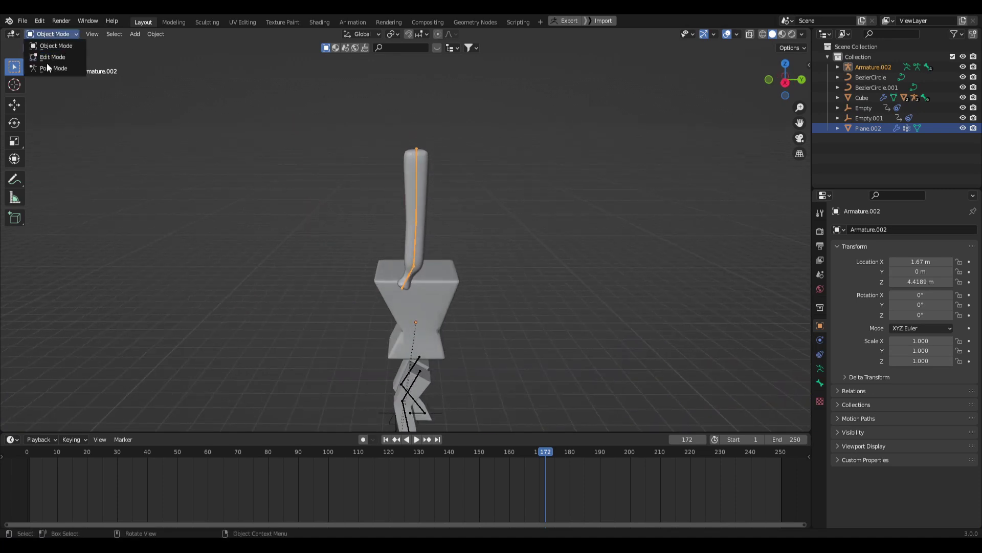
click(48, 68)
middle_drag(452, 276, 437, 280)
scroll(435, 302, up, 4)
scroll(446, 331, down, 1)
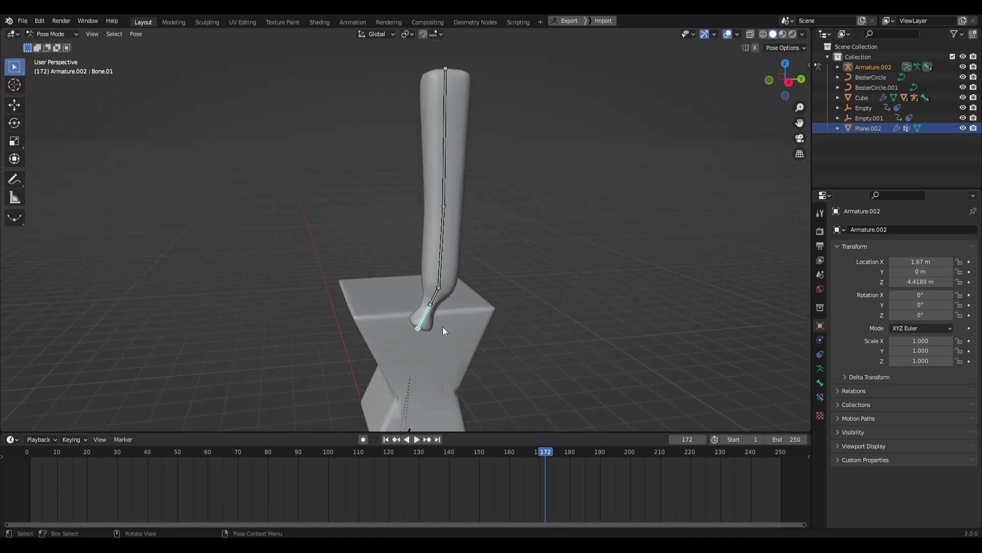
- Add inverse kinematics to the hand bone with a new empty object as target and return to Object Mode
click(138, 34)
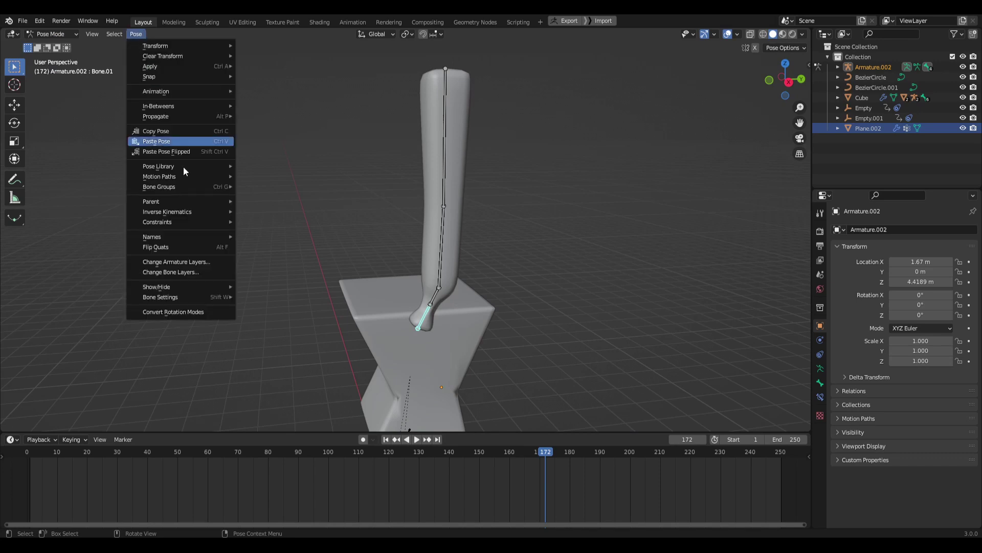
mouse_move(176, 213)
click(295, 211)
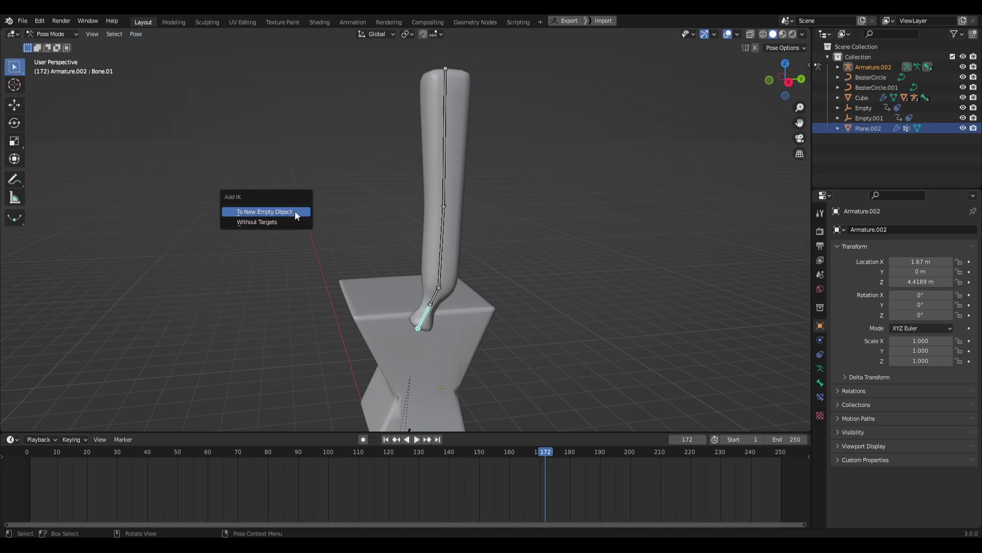
click(293, 210)
mouse_move(237, 268)
middle_down()
mouse_move(336, 281)
mouse_move(236, 269)
middle_up()
click(51, 33)
click(49, 44)
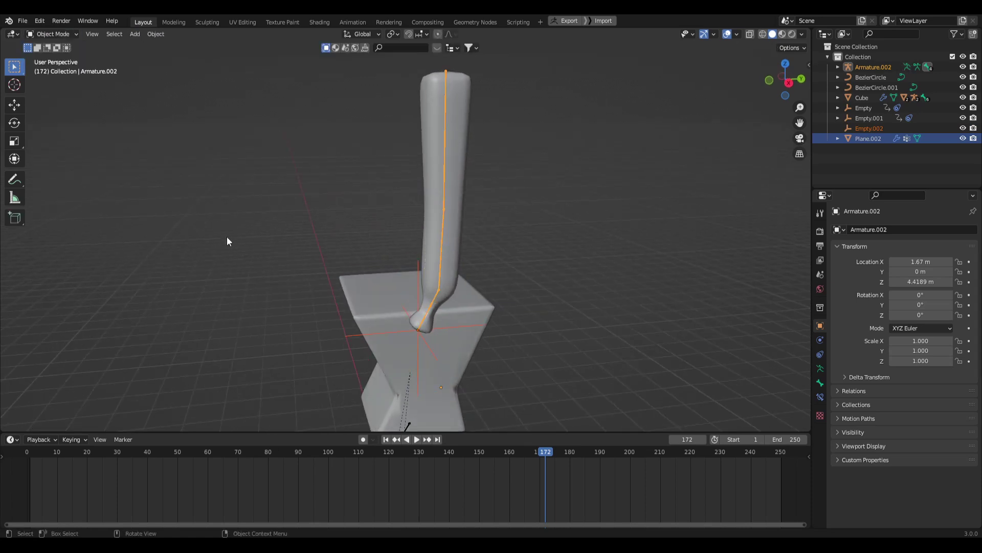
- Try moving the hand's IK target empty up to test the arm's bending, and undo the move
click(227, 238)
middle_drag(253, 309, 267, 295)
scroll(266, 296, down, 1)
click(389, 306)
middle_drag(388, 307, 488, 312)
click(500, 299)
key(g)
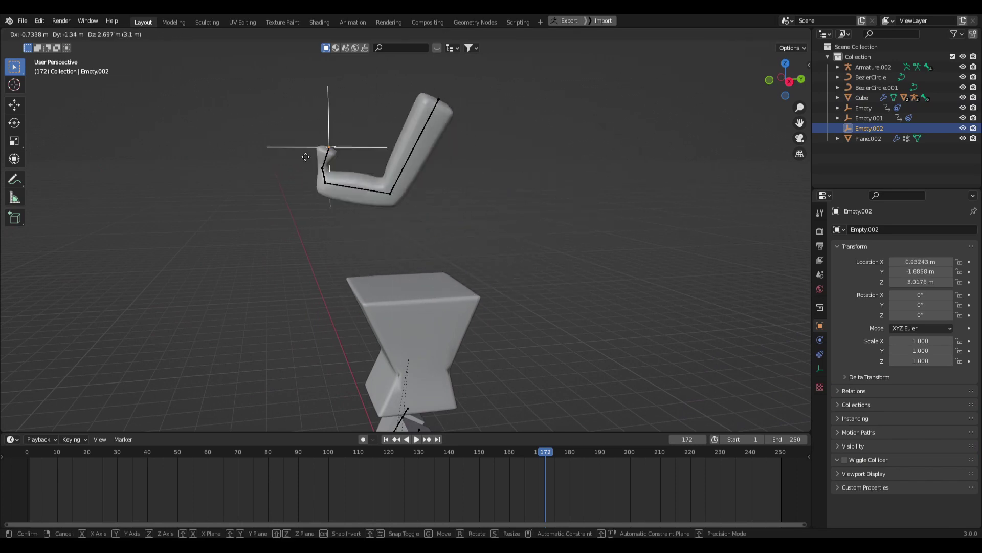
click(413, 277)
middle_drag(413, 277, 491, 269)
key(ctrl+z)
- Move the arm, its armature and its IK empty together along Z and X to sit beside the torso
drag(440, 287, 487, 279)
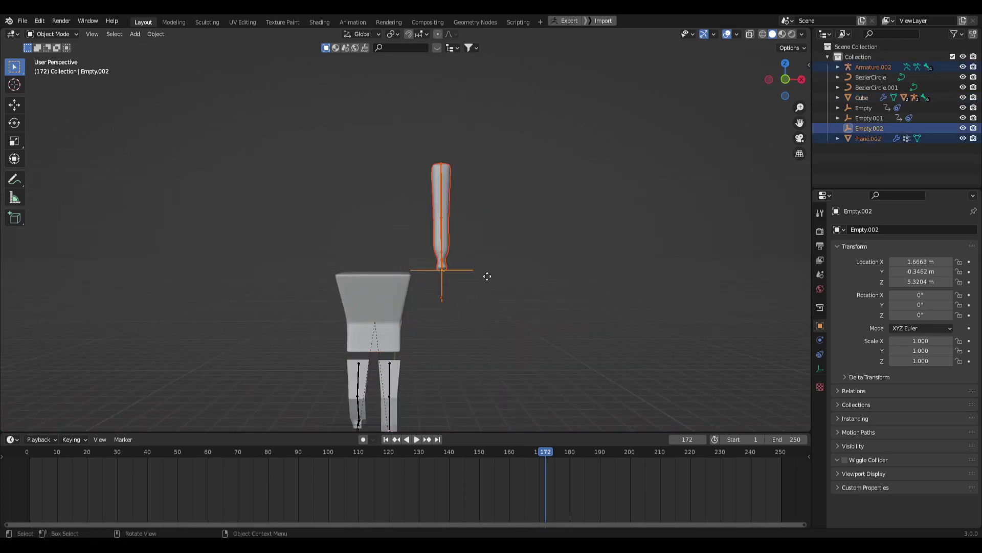
key(g)
key(z)
click(481, 359)
key(g)
key(x)
click(460, 330)
middle_drag(460, 331, 533, 280)
key(g)
key(z)
click(431, 308)
- Scale the arm, armature and empty to about 0.772 and lower them by about 0.35 m
scroll(532, 304, up, 4)
key(s)
click(535, 238)
key(g)
key(z)
click(501, 271)
key(shift+s)
key(Escape)
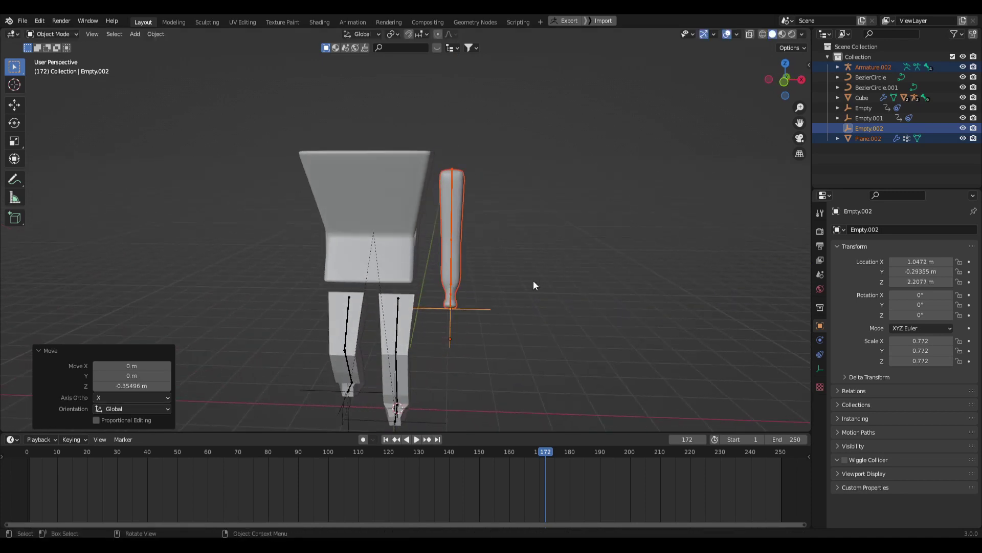
- Duplicate the arm set -3 m along X and adjust its X position on the torso's other side
key(shift+d)
key(x)
key(KP_1)
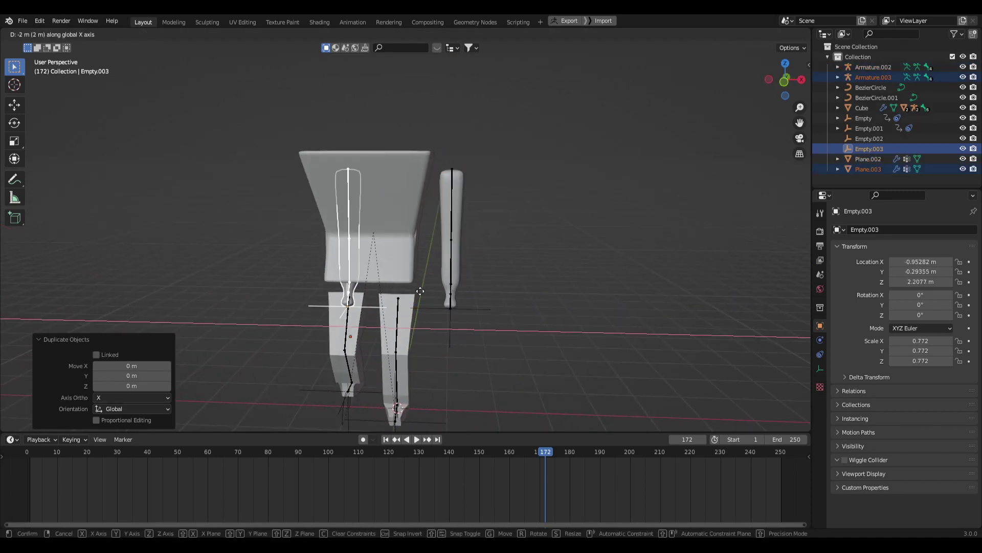
text(-3)
key(Return)
shift+middle_drag(399, 263, 434, 270)
key(g)
key(x)
click(429, 267)
- Parent both arms and their armatures to the torso cube, leaving the IK empties unparented
shift+middle_drag(567, 232, 612, 223)
click(619, 234)
drag(540, 175, 508, 212)
shift+drag(325, 165, 355, 209)
shift+click(446, 176)
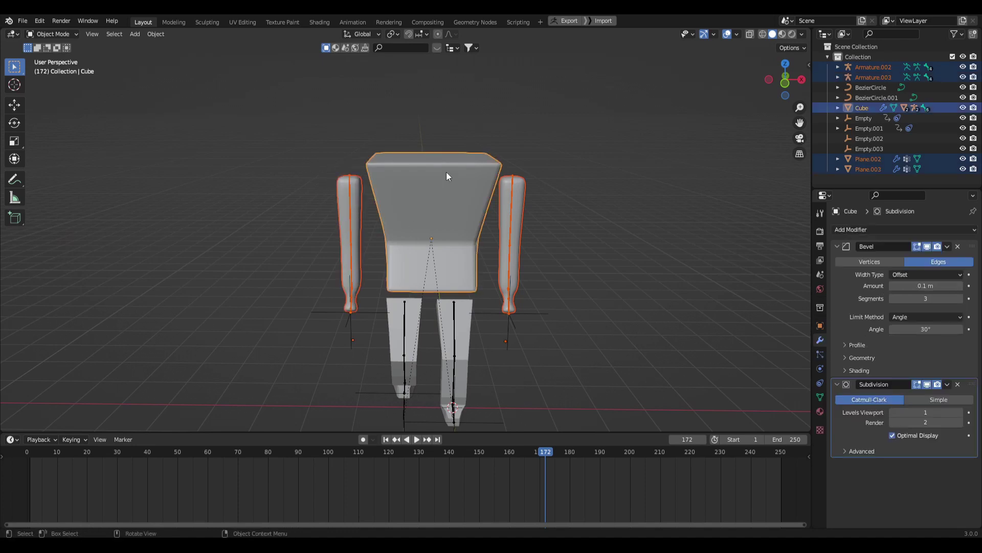
key(ctrl+p)
click(420, 198)
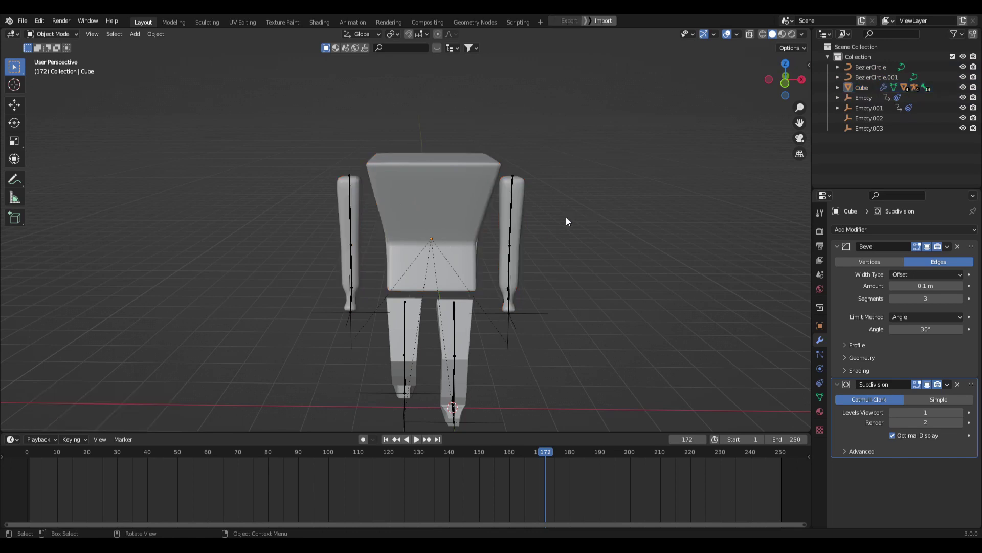
- Try rotating the torso freely to test how the parented arms and legs react, and cancel the rotation
key(r)
key(r)
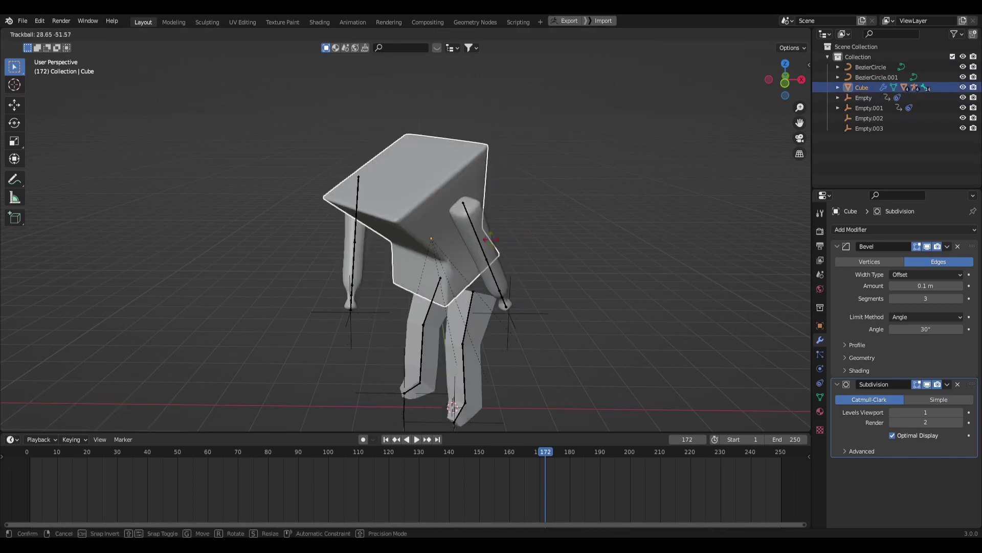
right_click(647, 266)
- Add a NURBS curve and rotate it -90° about the Z axis
middle_drag(648, 266, 539, 275)
click(522, 321)
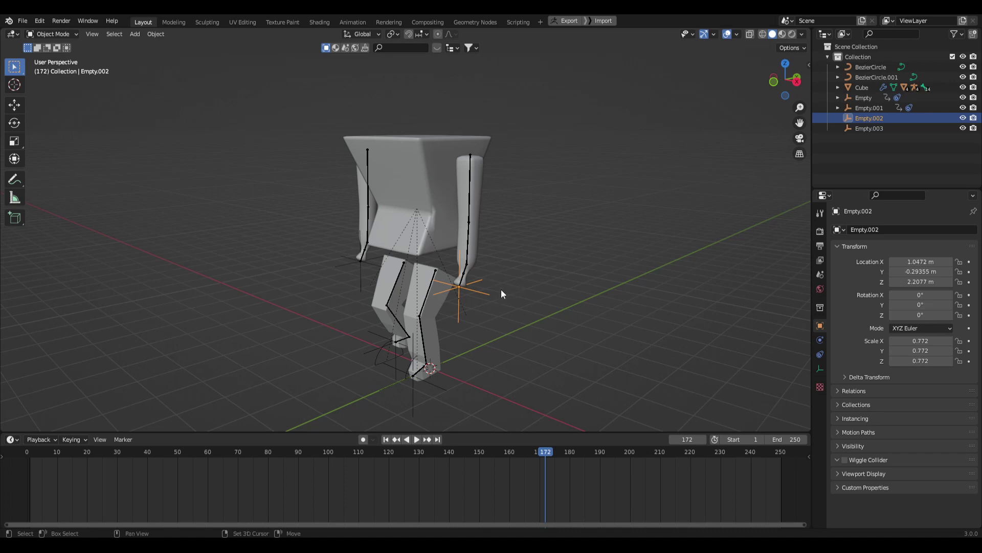
key(shift+a)
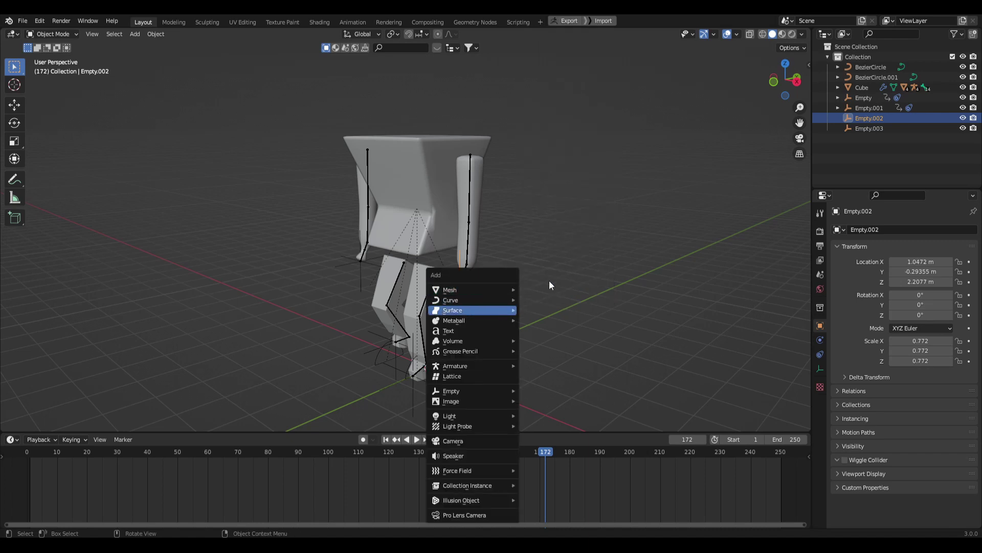
key(Escape)
key(shift+a)
mouse_move(475, 289)
click(536, 55)
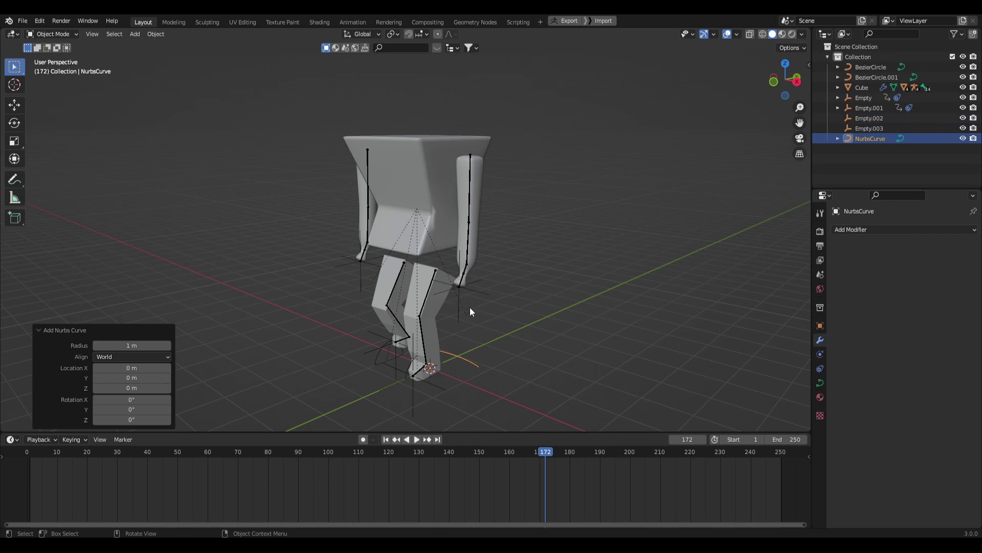
middle_drag(483, 302, 390, 335)
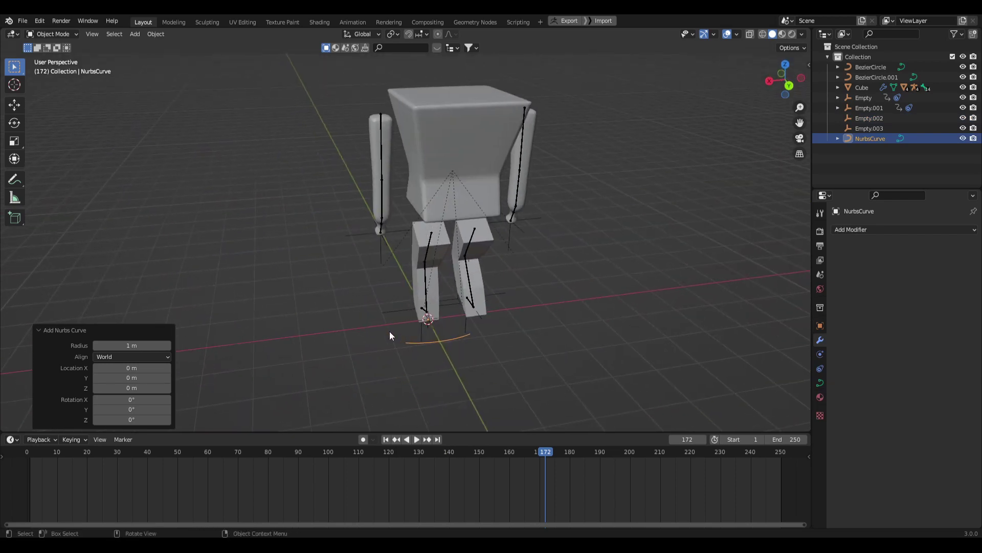
middle_drag(458, 336, 511, 279)
text(rz-90)
key(Return)
- Raise the NURBS curve, shift it about 0.67 m along X toward the arm and rotate it about the Y axis
middle_drag(506, 314, 551, 304)
key(g)
key(z)
click(539, 230)
key(g)
key(x)
click(576, 210)
key(r)
key(x)
key(y)
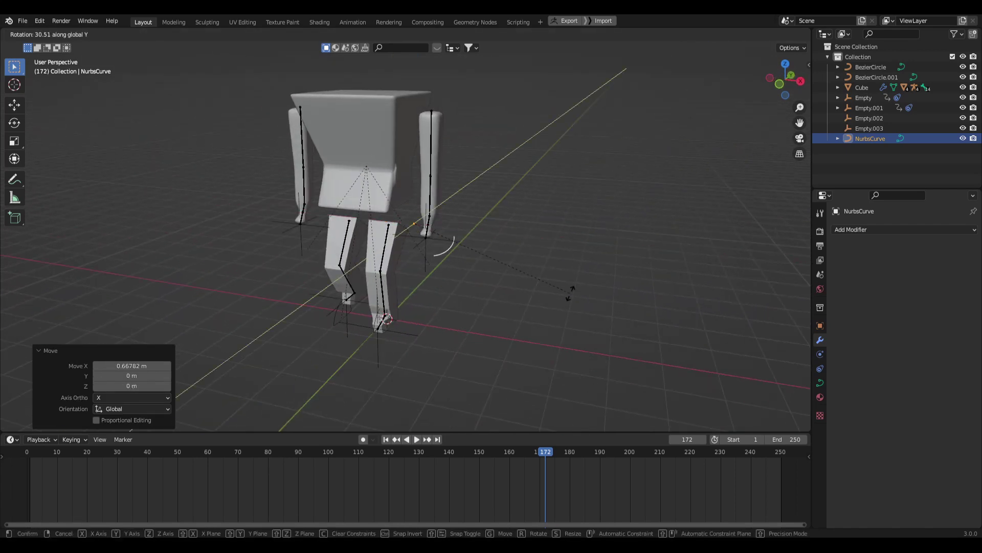
key(Return)
- Fine-tune the NURBS curve's position along X and Z so it lies near the hand
middle_drag(512, 221, 523, 282)
key(g)
key(x)
click(524, 210)
key(g)
key(z)
click(528, 176)
scroll(568, 246, up, 3)
- Add a Follow Path constraint to Empty.002 with NurbsCurve as target and clear the empty's location
click(591, 268)
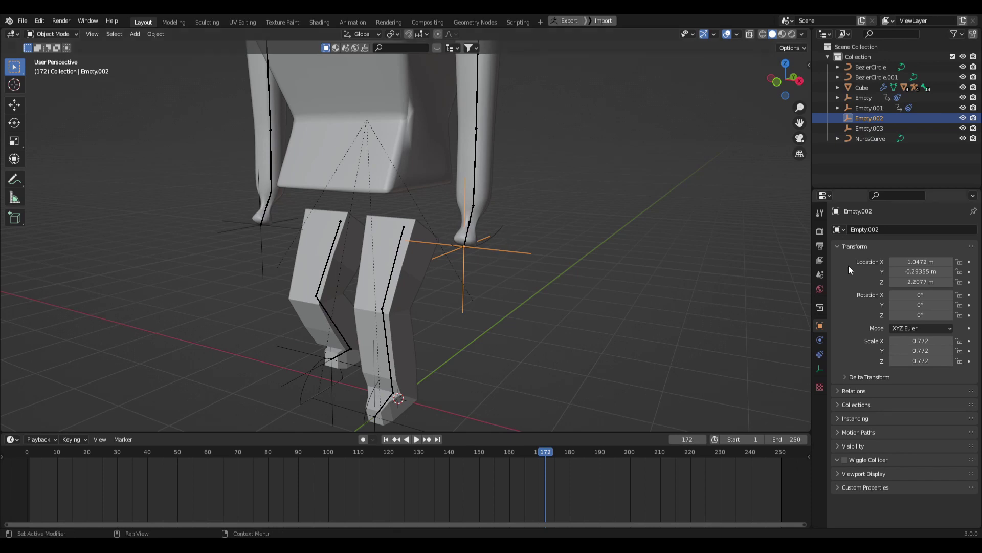
click(820, 355)
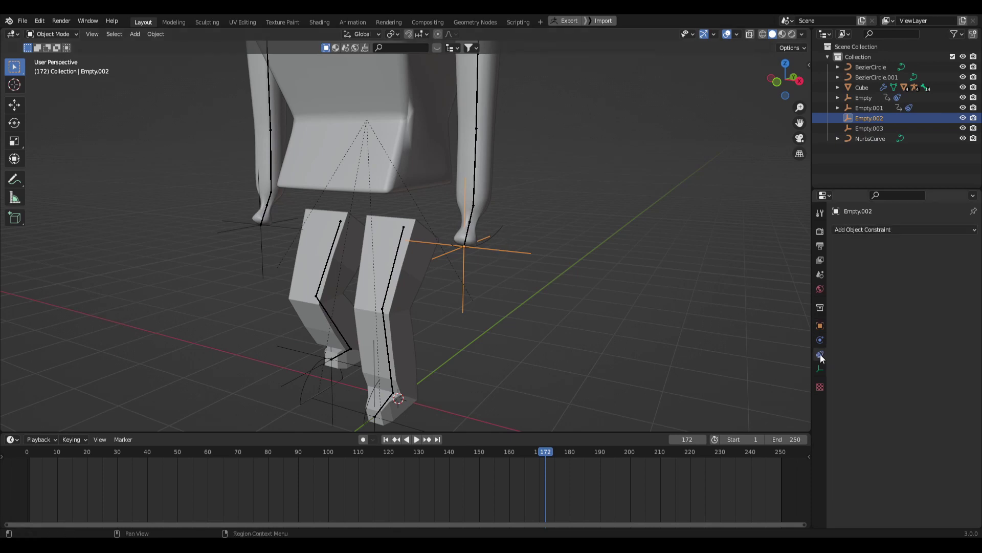
click(906, 229)
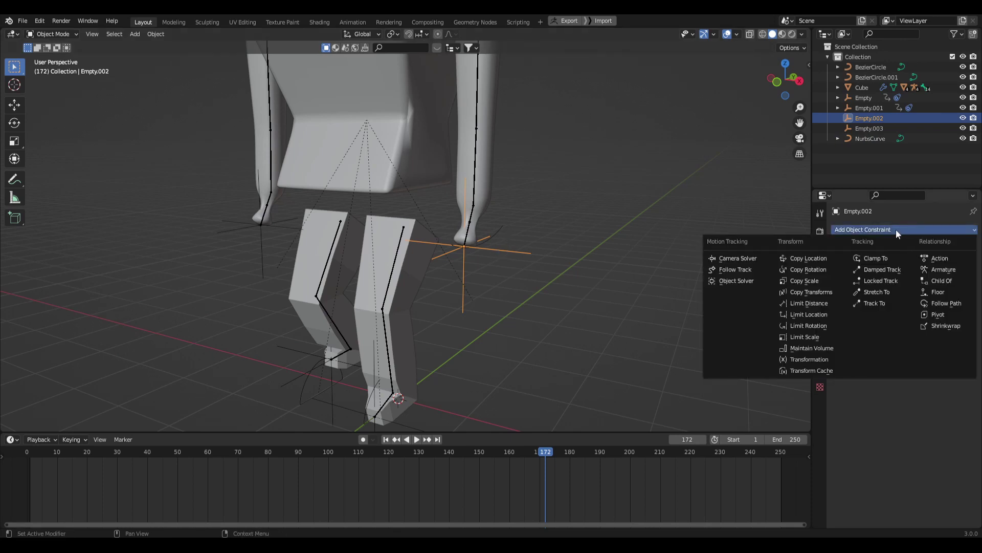
click(945, 303)
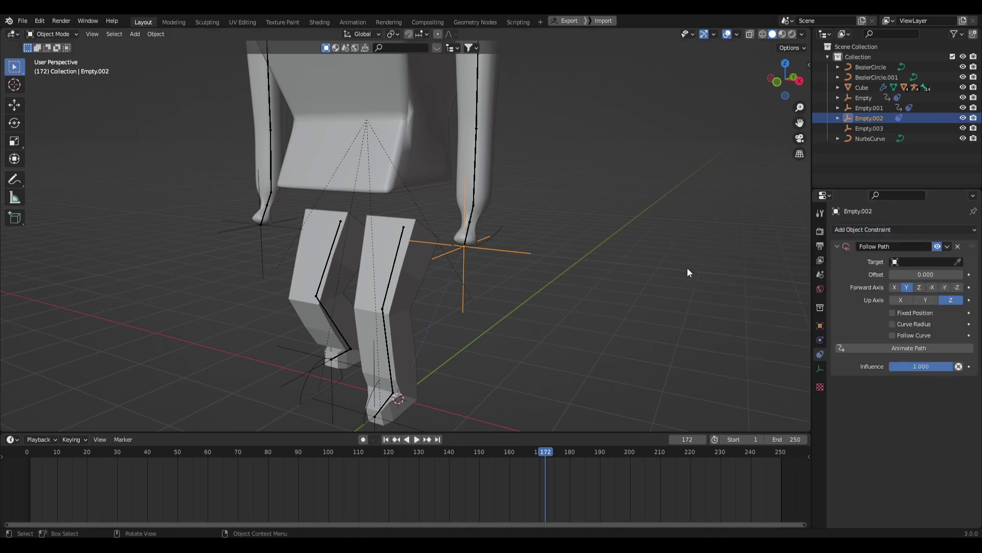
click(958, 261)
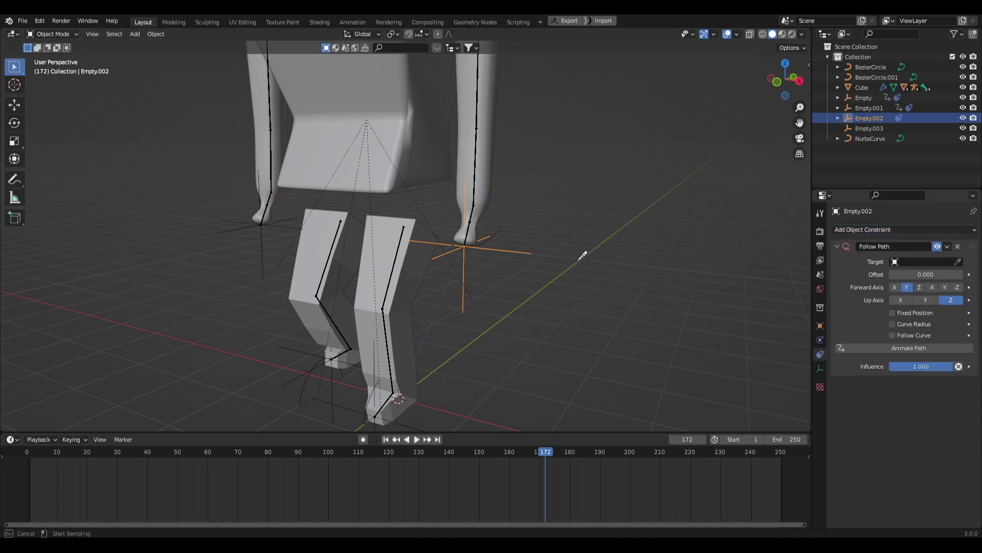
click(500, 230)
middle_drag(535, 257, 634, 157)
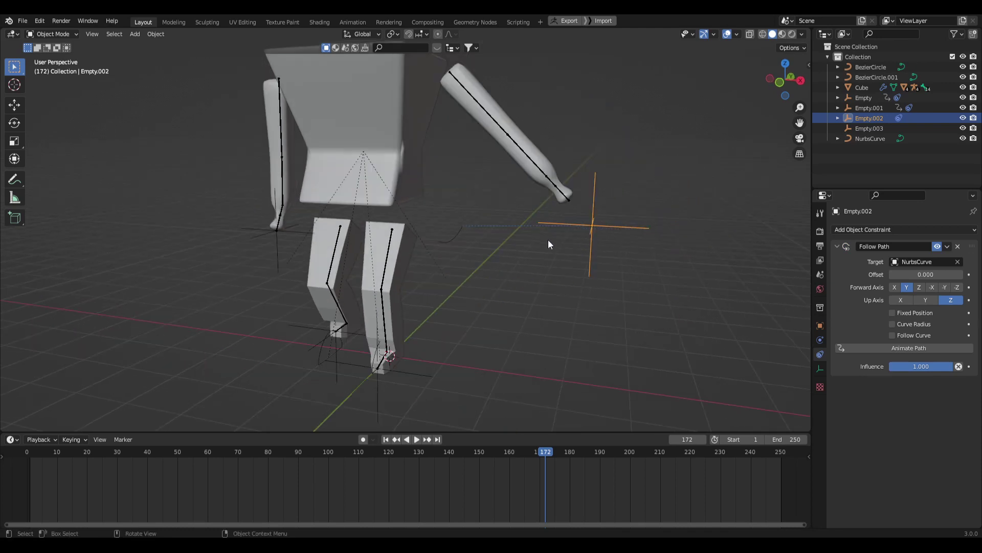
key(alt+g)
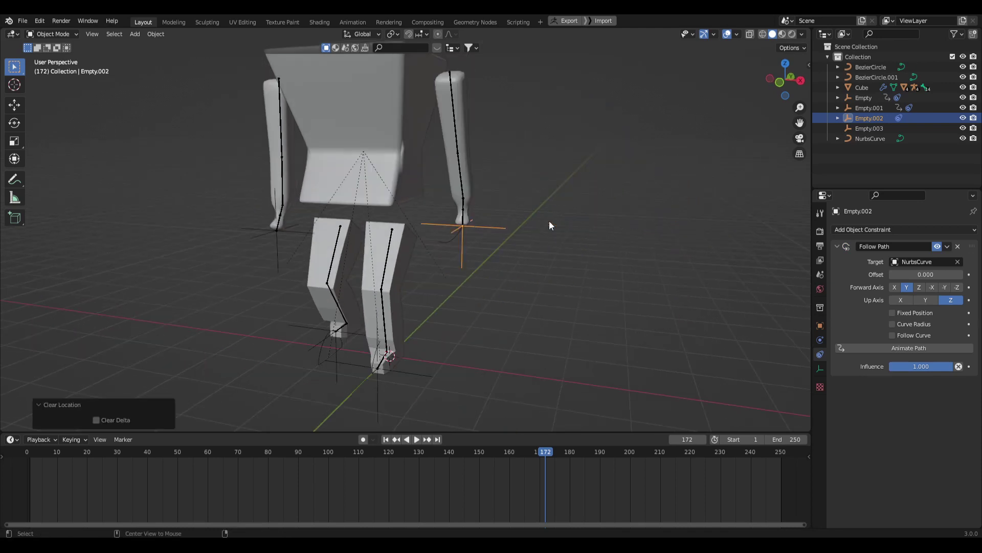
- Enable Fixed Position and Follow Curve on the empty's Follow Path constraint and try out its offset
middle_drag(491, 241, 728, 251)
mouse_move(924, 273)
mouse_down()
mouse_move(890, 274)
mouse_move(947, 274)
mouse_move(921, 276)
mouse_up()
middle_drag(752, 267, 616, 261)
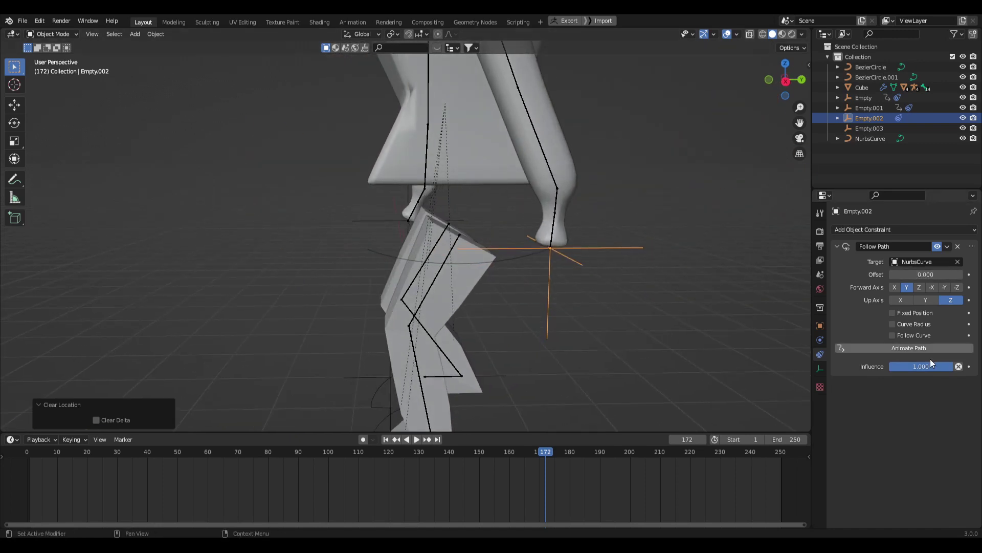
click(907, 312)
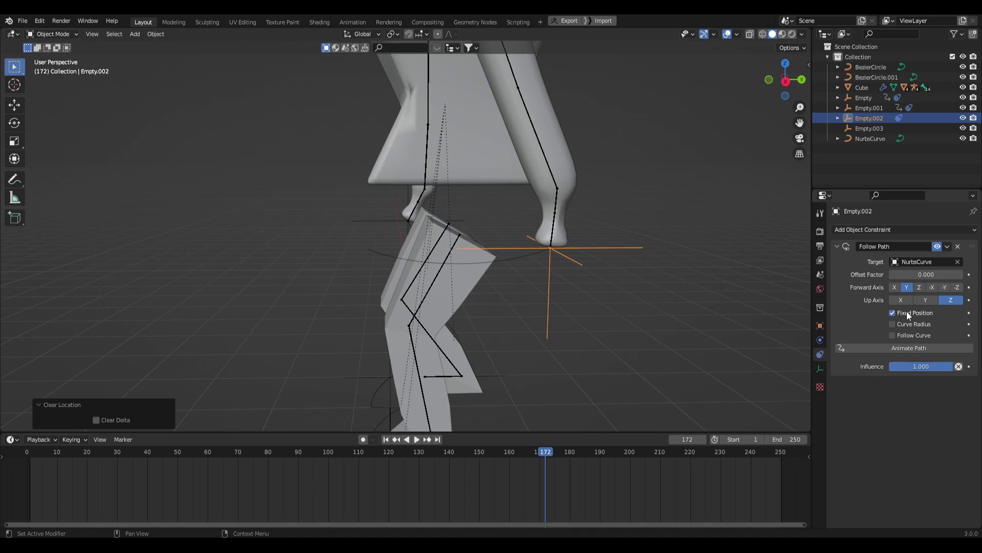
click(901, 335)
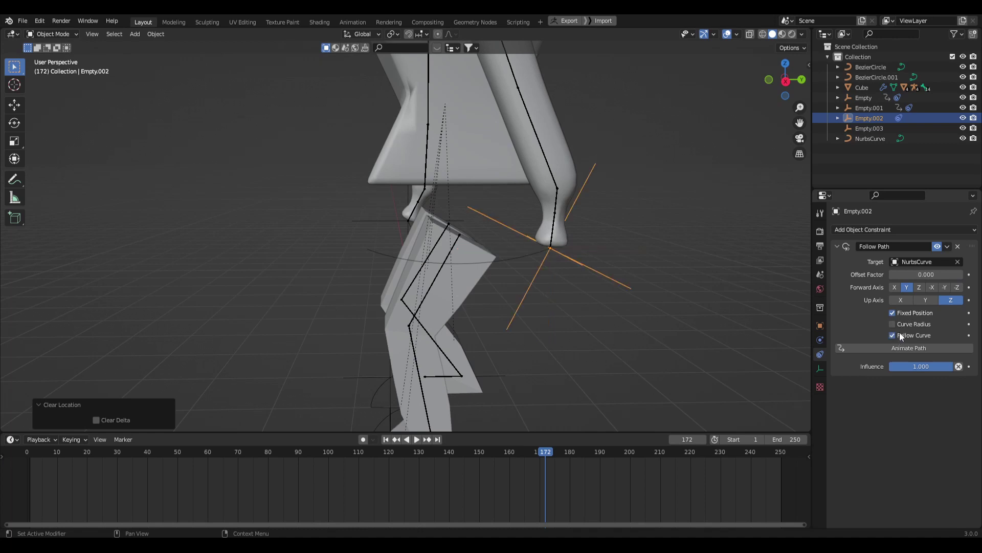
mouse_move(895, 274)
mouse_down()
mouse_move(963, 275)
mouse_move(889, 275)
mouse_up()
- Scrub the timeline back to frame 17 and examine the leg motion against the arm
middle_drag(600, 263, 686, 258)
drag(328, 453, 75, 412)
shift+middle_drag(493, 322, 515, 265)
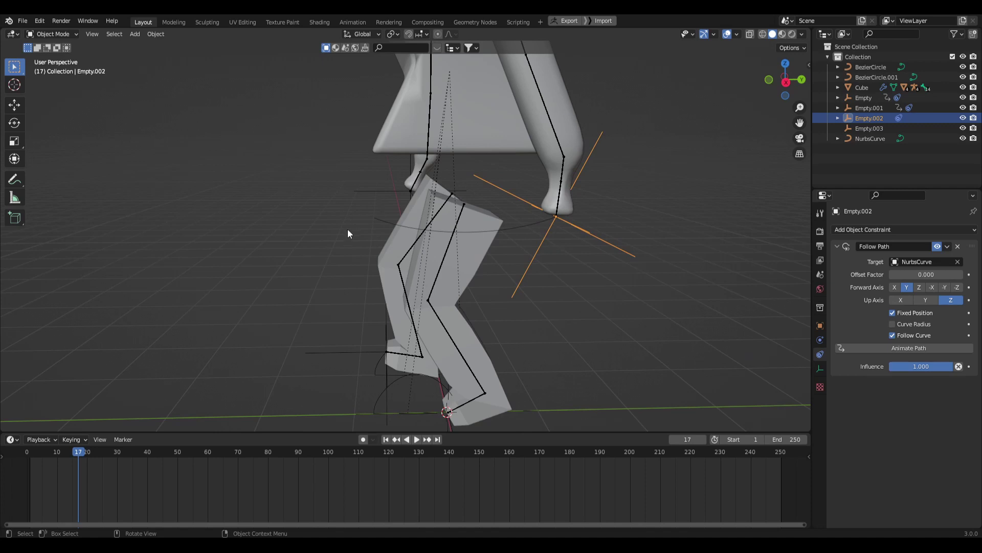
middle_drag(566, 288, 723, 177)
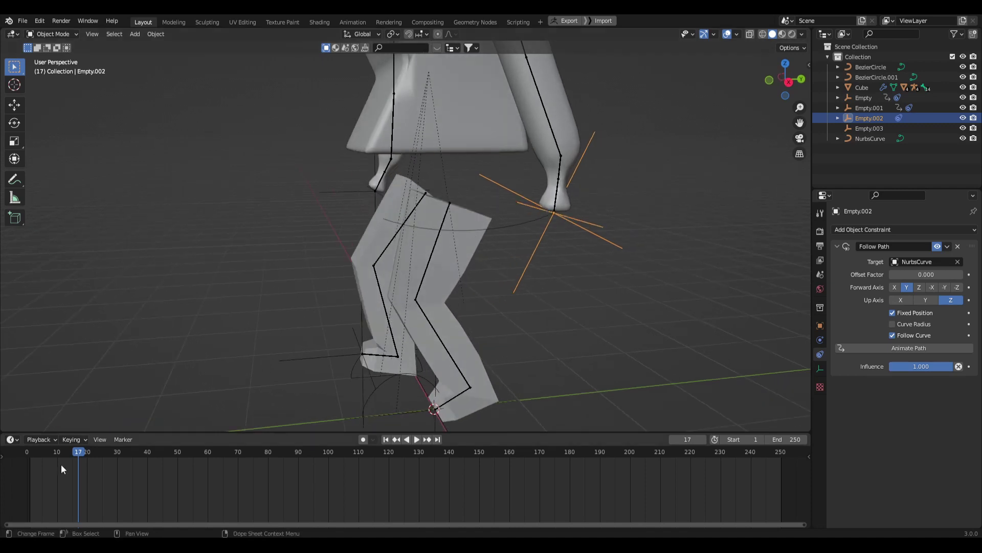
- Drive the Follow Path constraint's Offset Factor with the expression #sin(frame/5)
click(928, 275)
click(852, 310)
click(906, 275)
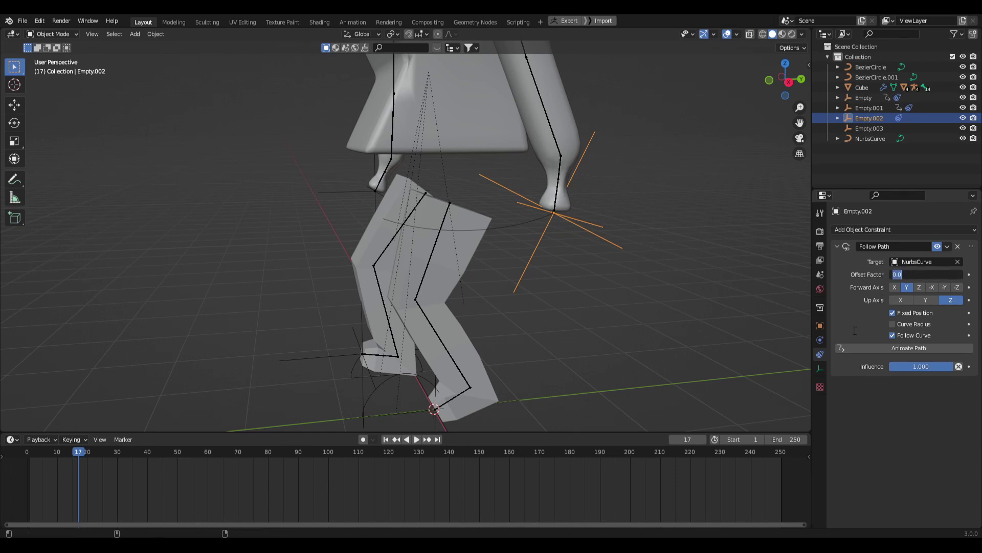
text(#sin(frame/5)
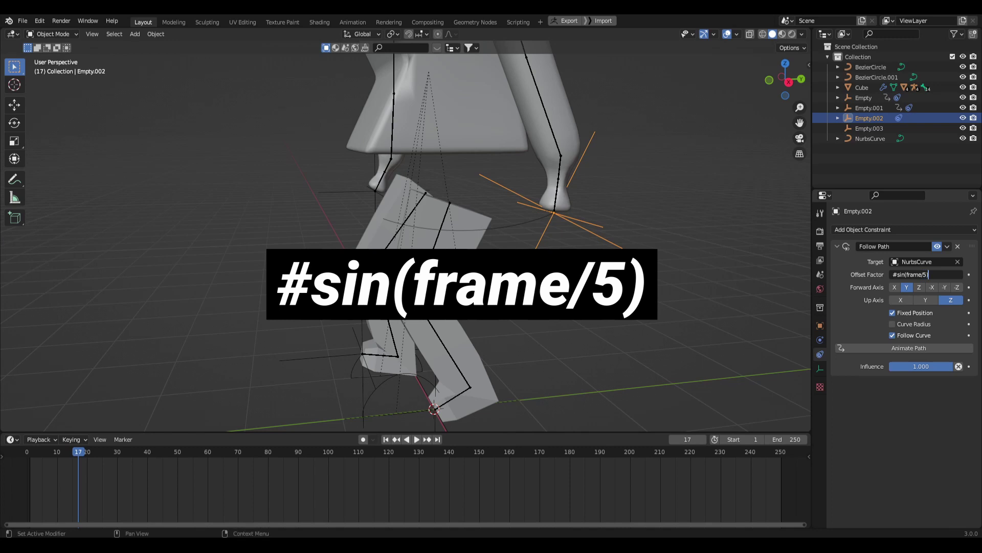
key(Return)
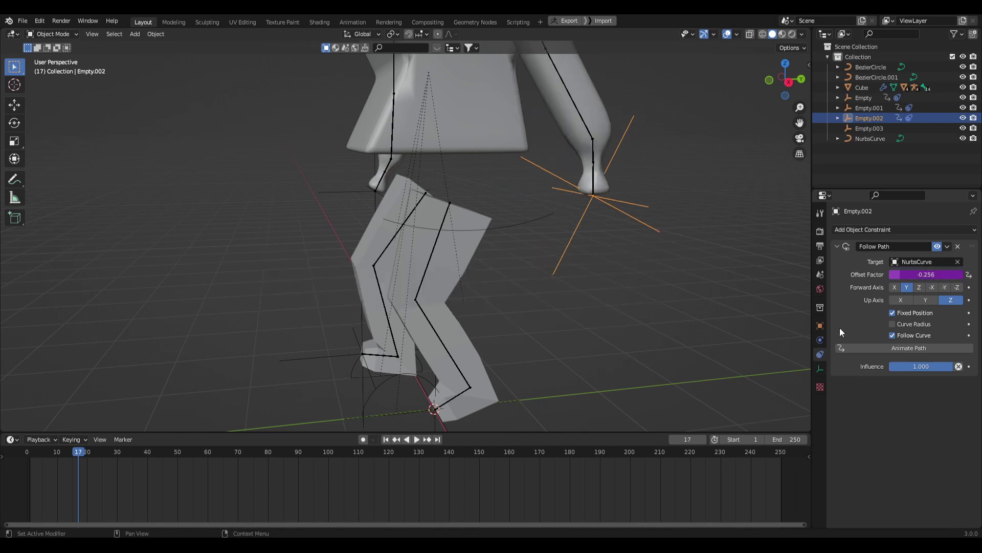
- Play the animation and scrub through the timeline to examine the arm's swing along the curve
key(space)
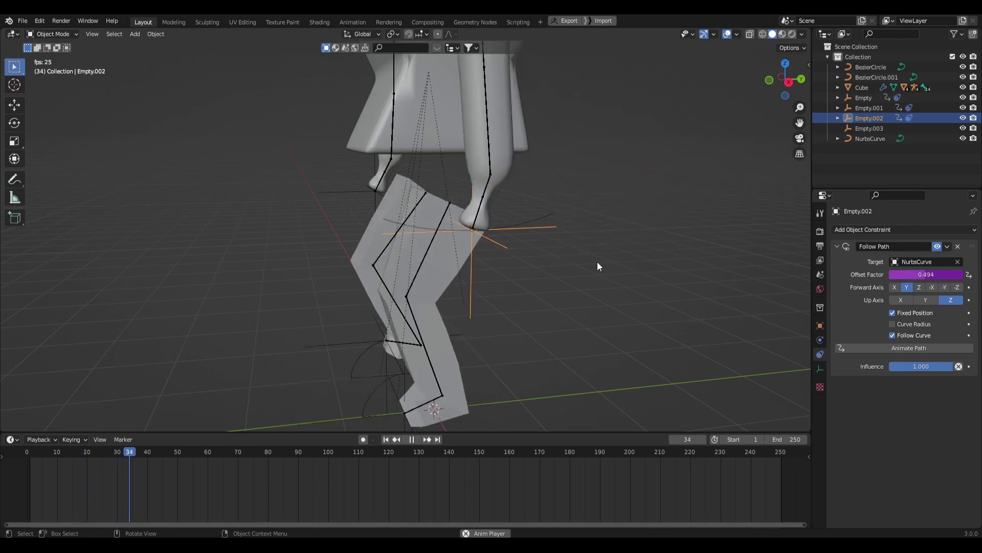
scroll(569, 230, down, 3)
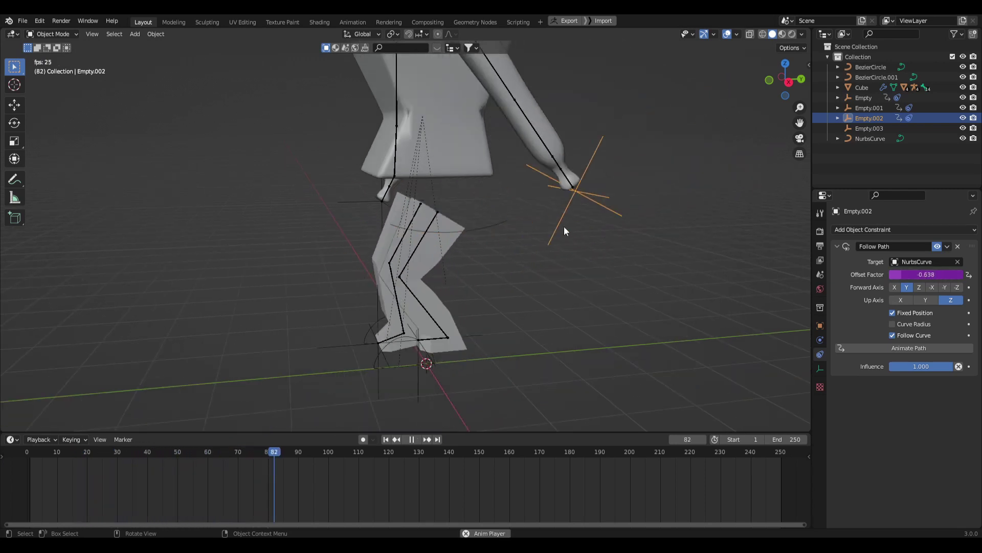
shift+middle_drag(556, 235, 581, 269)
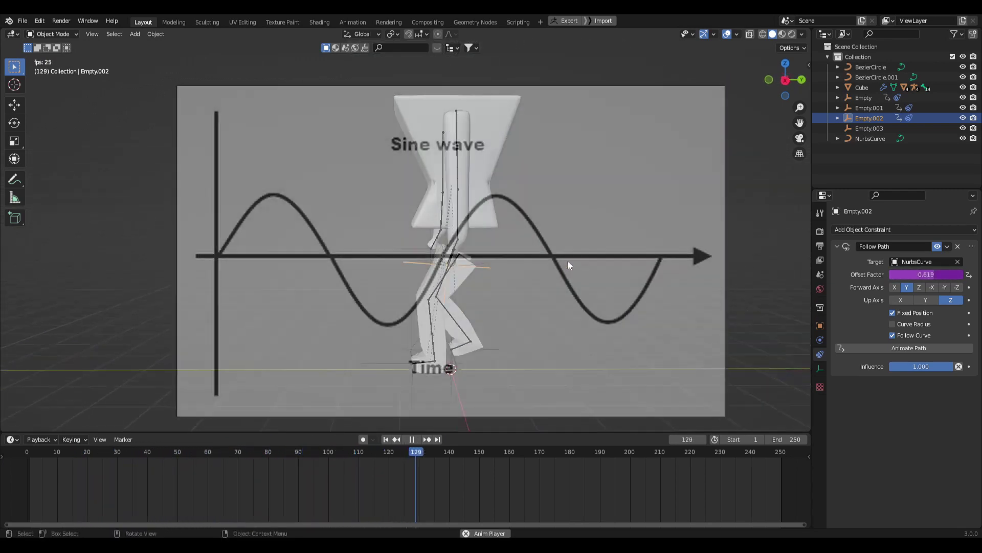
key(space)
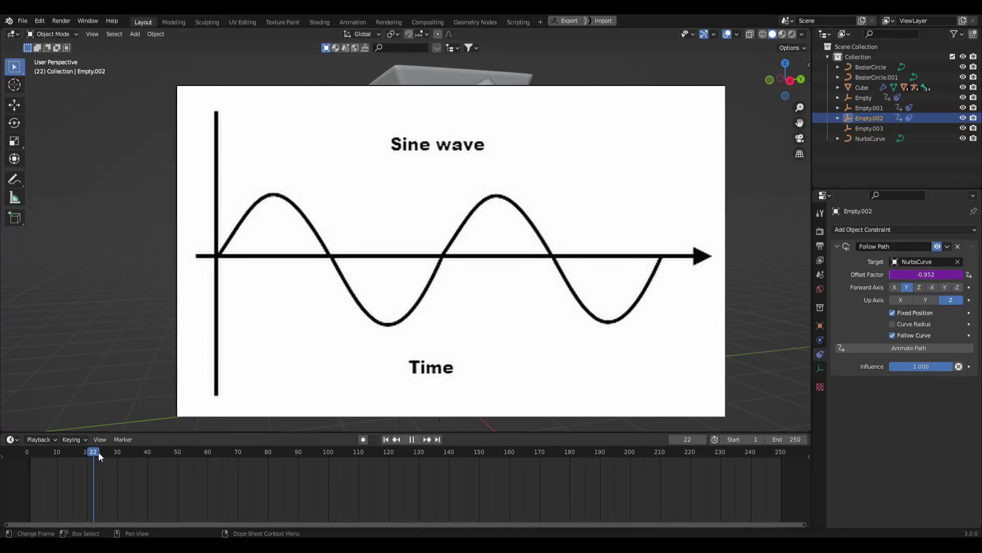
drag(99, 453, 409, 454)
- Move the arm's path curve about -0.80 m along Y and 0.27 m up, and play the animation
click(575, 290)
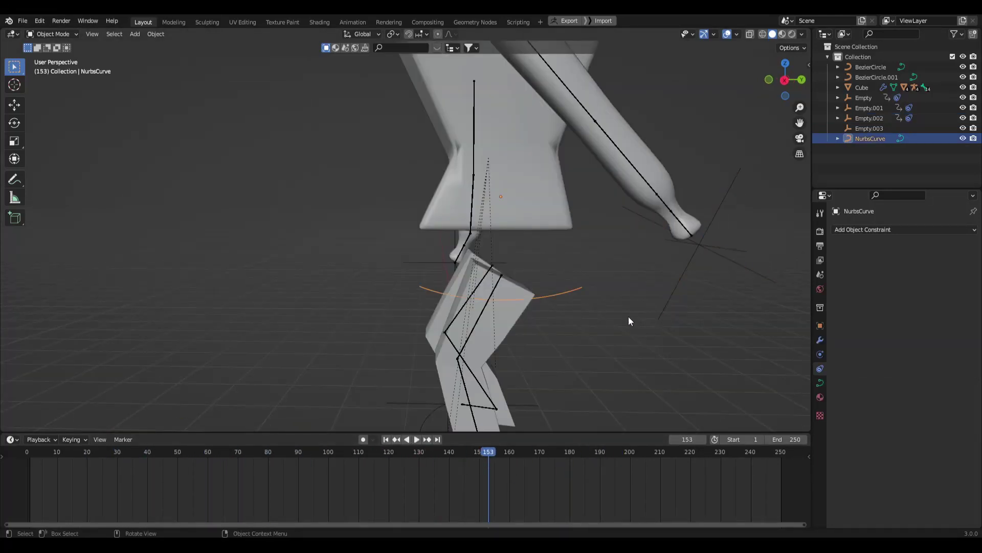
key(g)
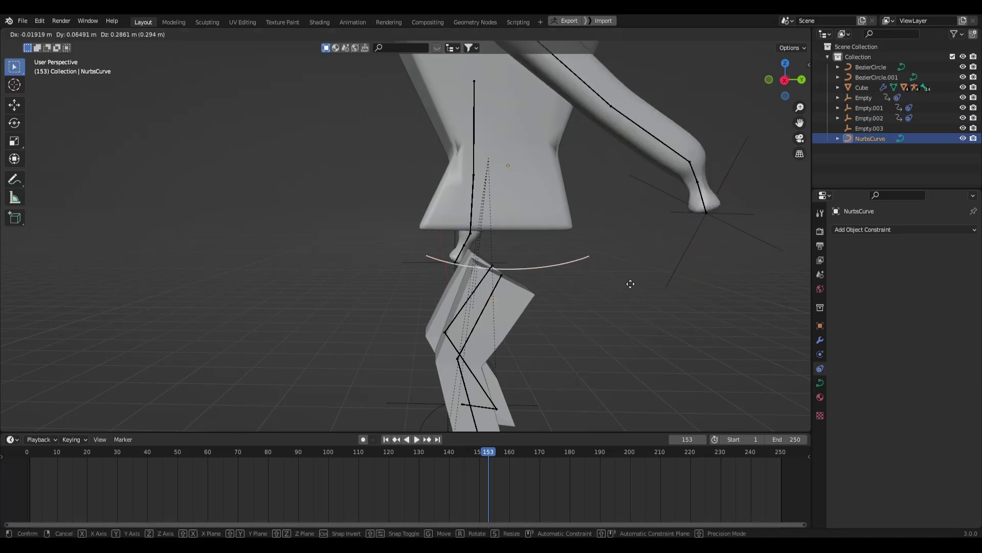
click(563, 278)
key(space)
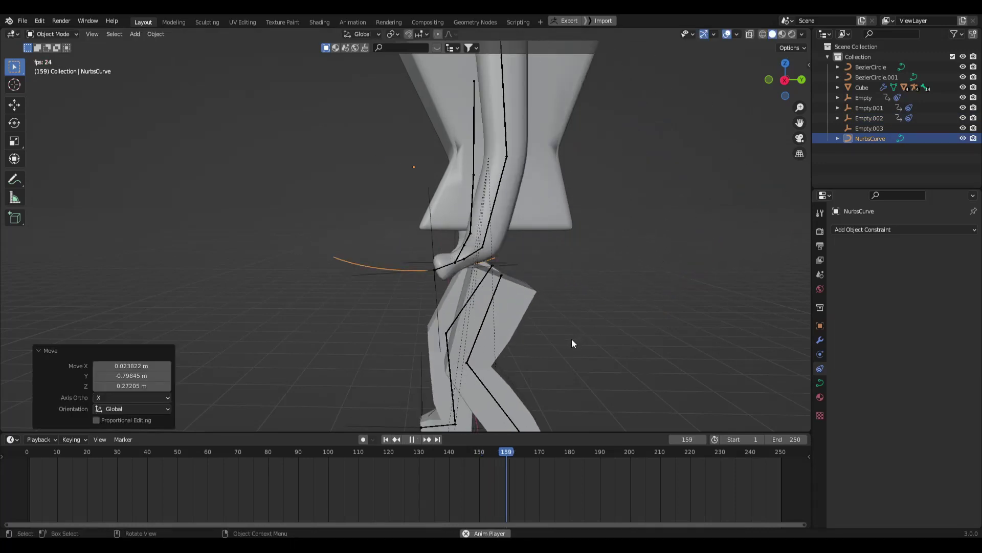
- Lower the arm's path curve about 0.21 m, rotate it around the X axis and shift it about 0.32 m along Y
key(g)
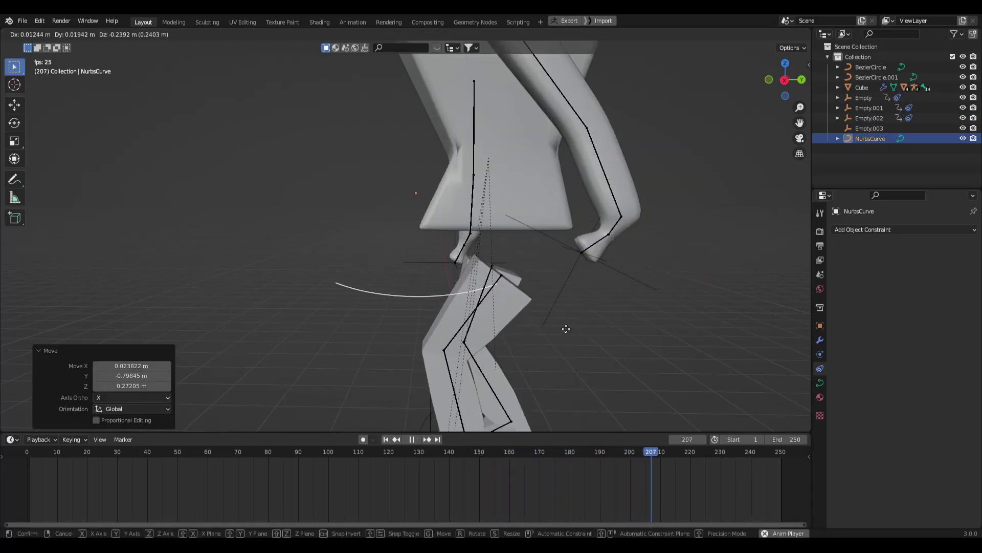
key(r)
key(x)
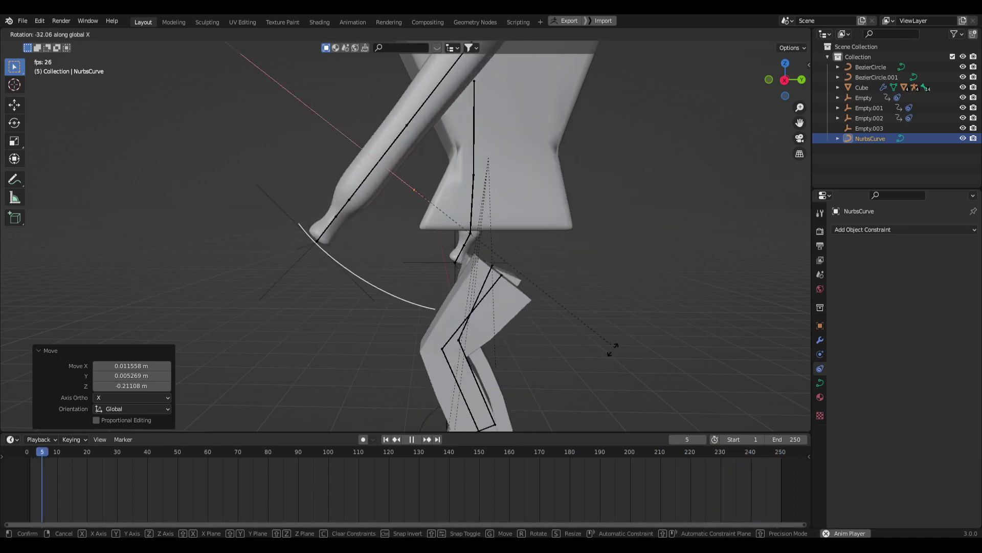
click(605, 328)
key(g)
click(568, 308)
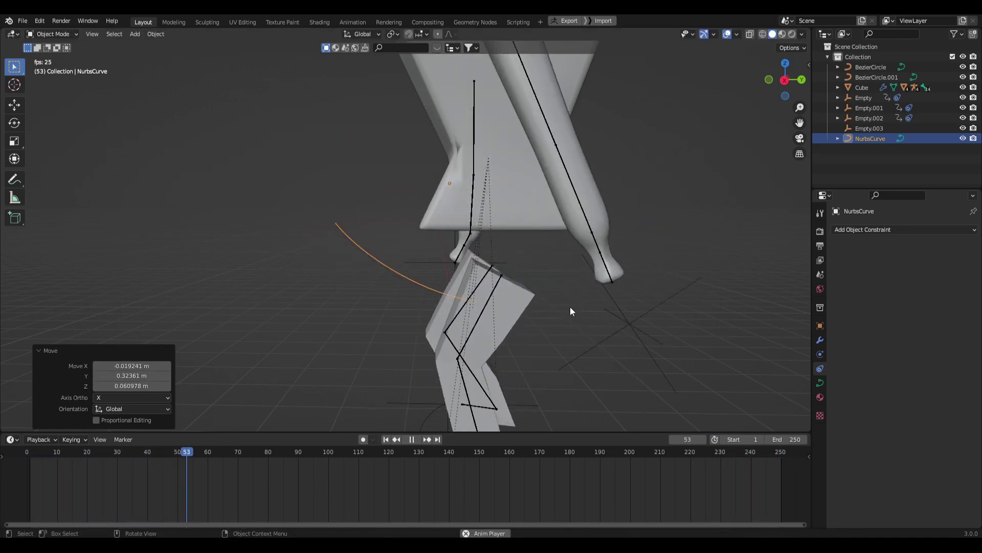
scroll(569, 308, down, 4)
mouse_move(502, 282)
middle_down()
mouse_move(618, 274)
mouse_move(512, 288)
middle_up()
key(space)
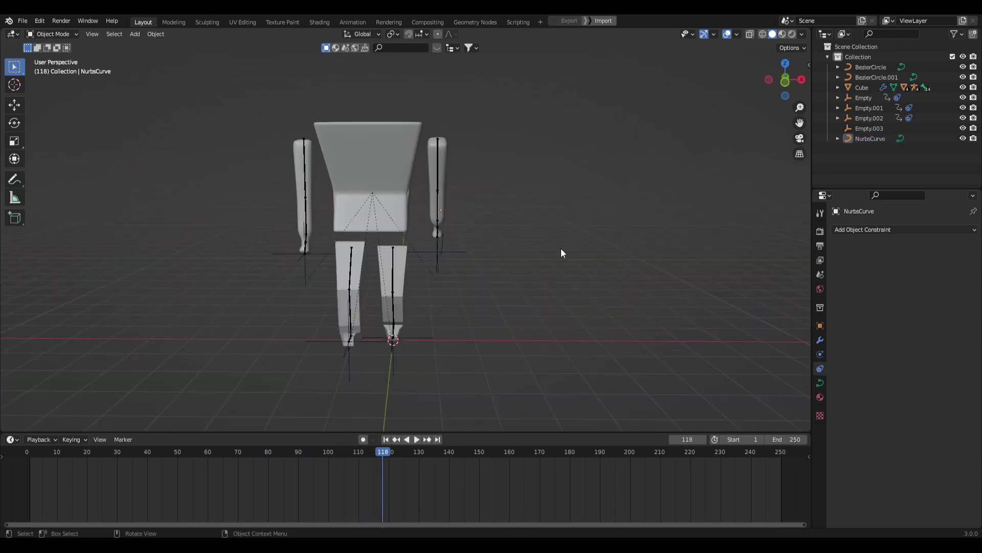
- Duplicate the arm's path curve and move the copy -3 m along X, plus about -0.16 m to align it with the other arm
scroll(566, 274, up, 4)
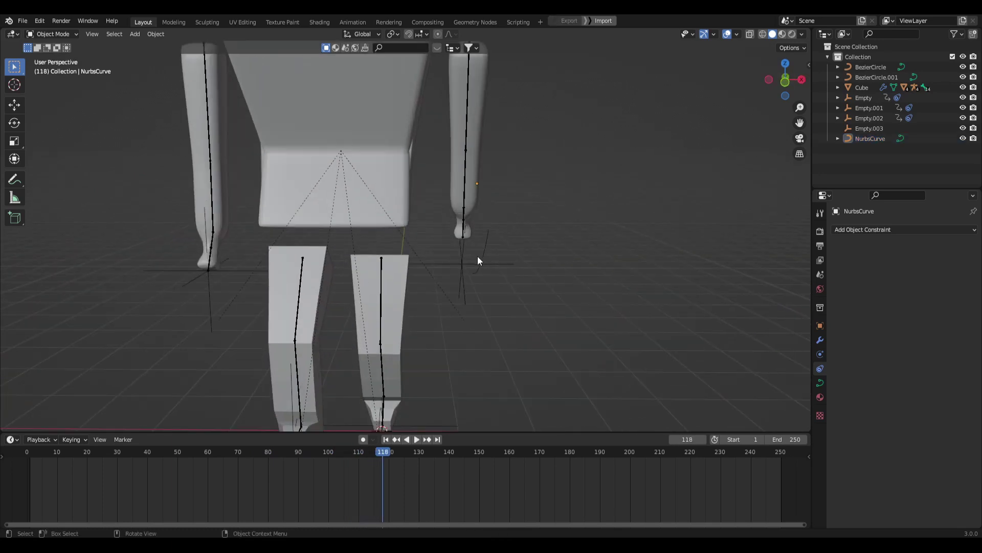
click(490, 245)
scroll(529, 283, down, 3)
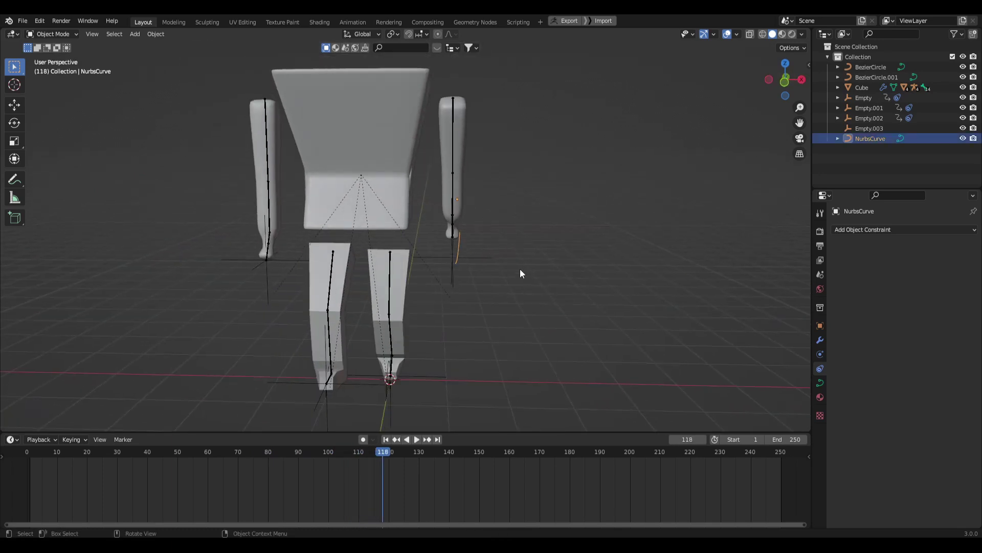
key(shift+d)
key(Escape)
text(gx)
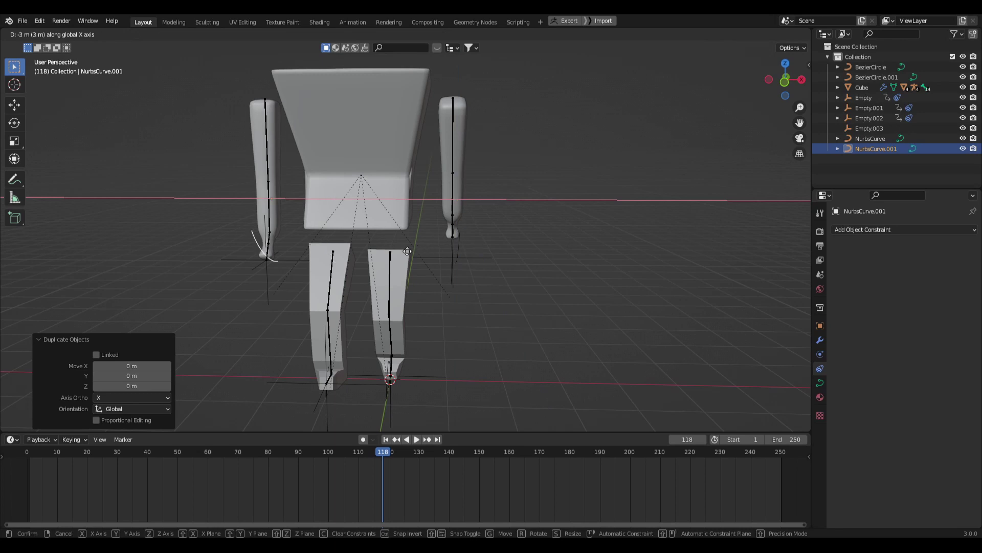
text(-3)
key(Return)
shift+middle_drag(421, 254, 488, 250)
key(g)
key(x)
click(363, 236)
- Add a Follow Path constraint to the other hand's empty and target the duplicated curve NurbsCurve.001
middle_drag(363, 236, 383, 262)
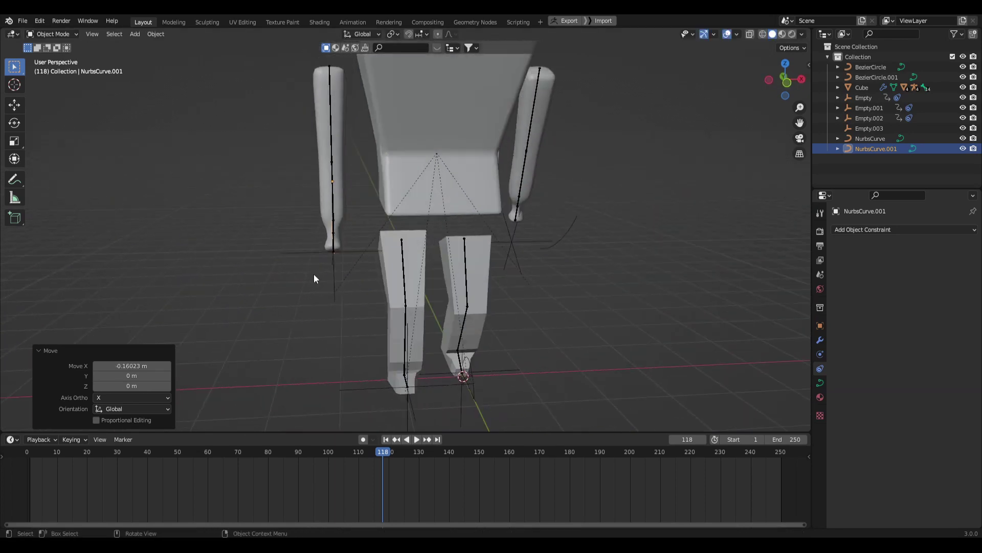
click(296, 265)
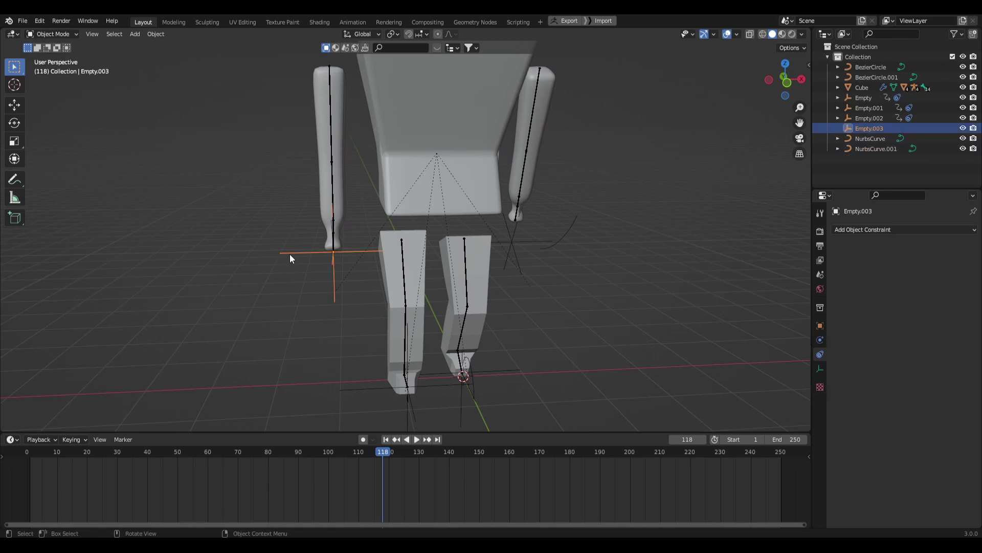
middle_drag(244, 222, 303, 228)
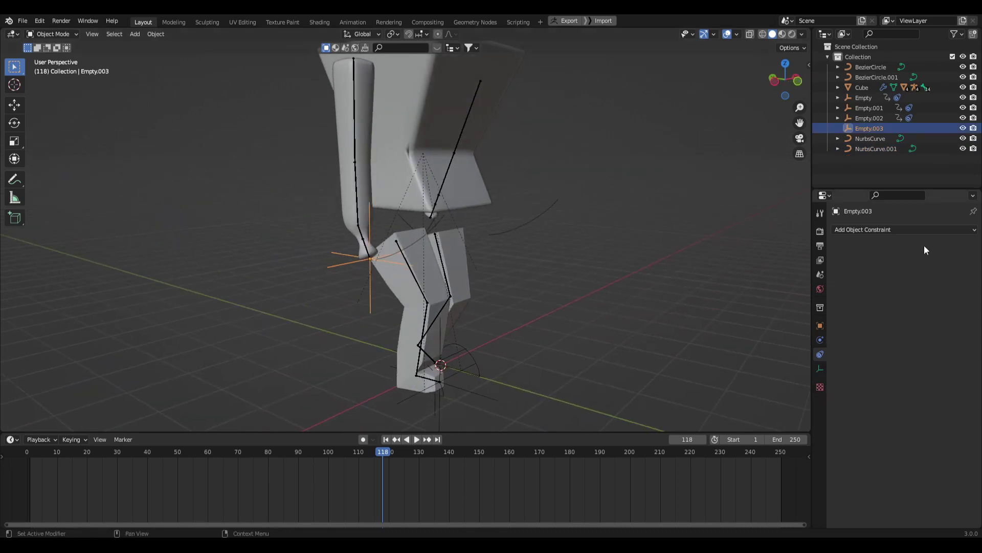
click(909, 229)
click(890, 303)
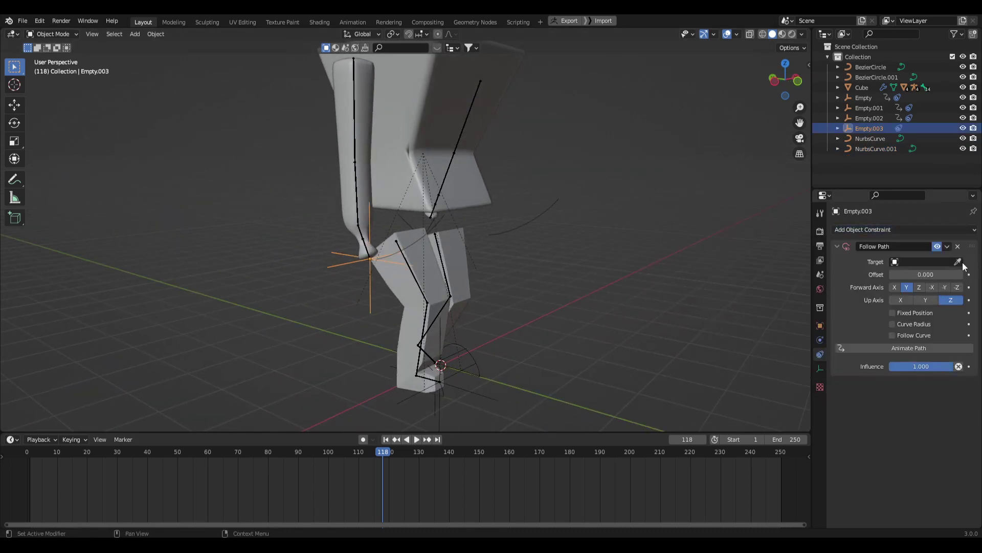
click(958, 262)
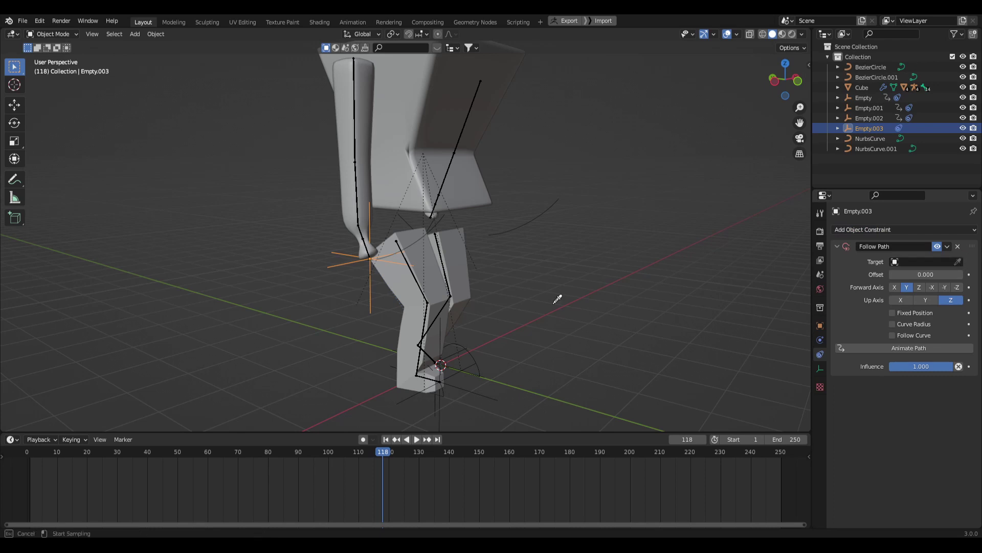
click(438, 229)
- Enable Fixed Position and Follow Curve on Empty.003's Follow Path constraint
middle_drag(420, 254, 365, 221)
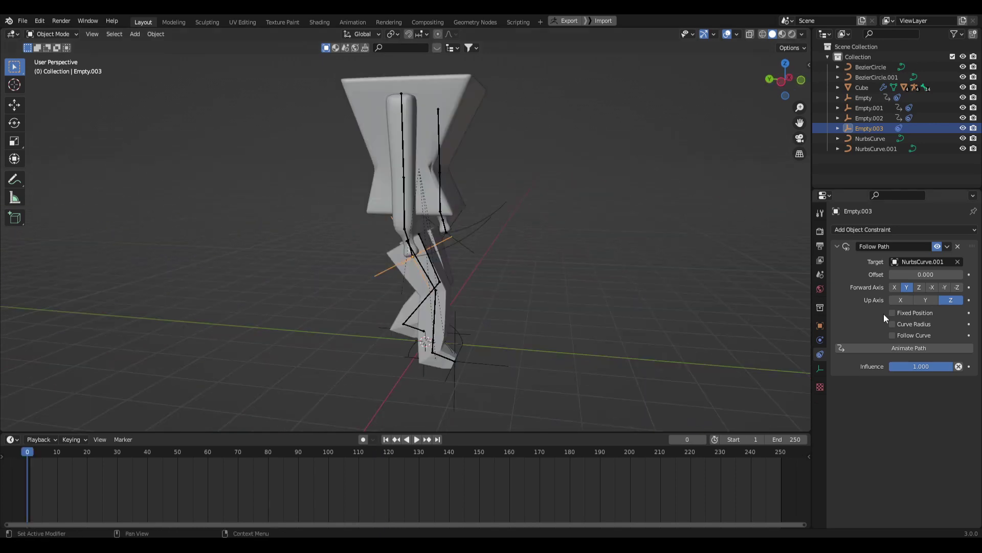
click(893, 313)
click(905, 335)
middle_drag(765, 338, 641, 278)
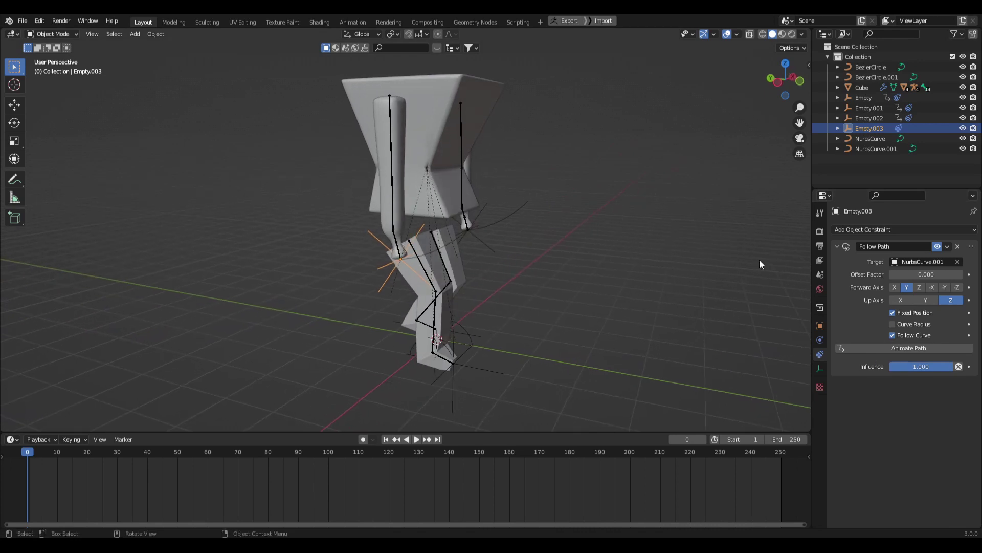
- Drive Empty.003's Offset Factor with a sine expression opposite in sign to the first arm's, and play the animation
click(898, 274)
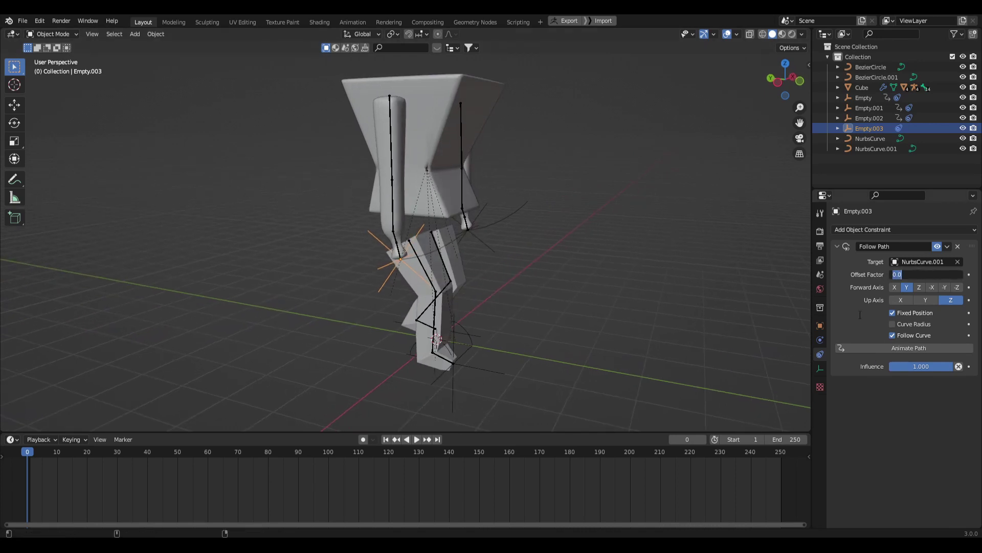
text(#)
key(Return)
click(748, 279)
mouse_move(701, 281)
middle_down()
mouse_move(615, 282)
mouse_move(686, 293)
middle_up()
key(space)
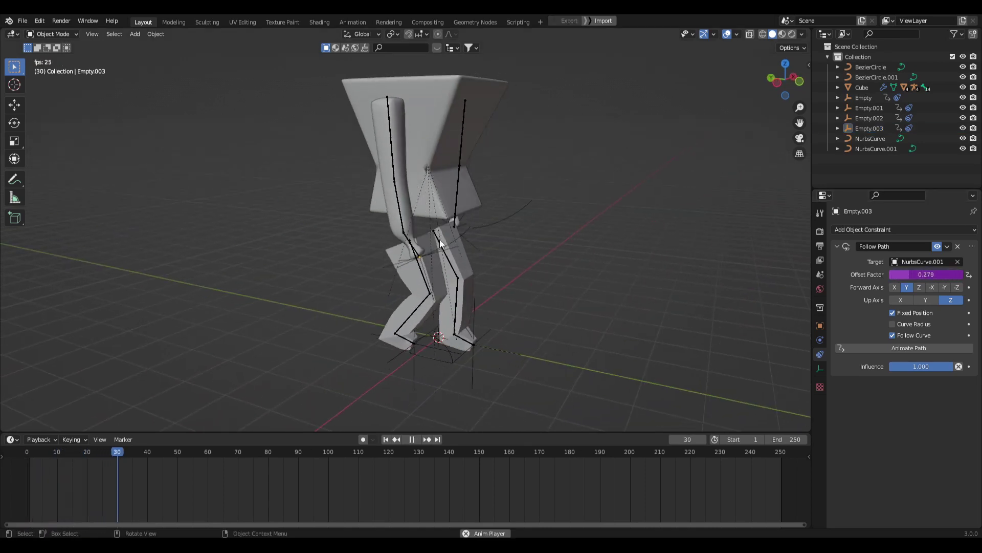
- Try a trackball rotation of the torso while the animation plays, and stop playback
middle_drag(395, 269, 578, 230)
click(450, 210)
key(r)
key(r)
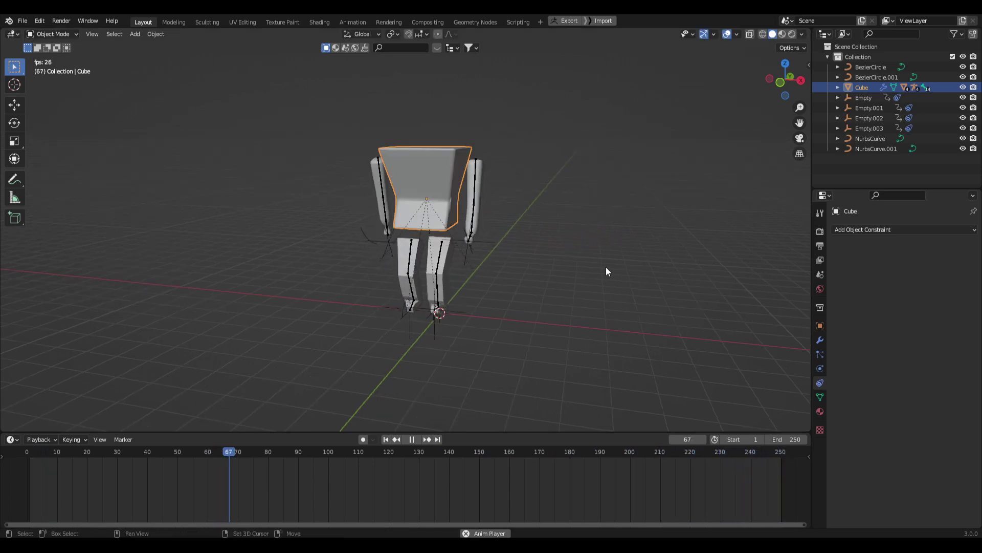
middle_drag(606, 266, 539, 251)
key(space)
- Add a 2 m cube for the head and raise it along Z above the torso
click(543, 250)
key(shift+a)
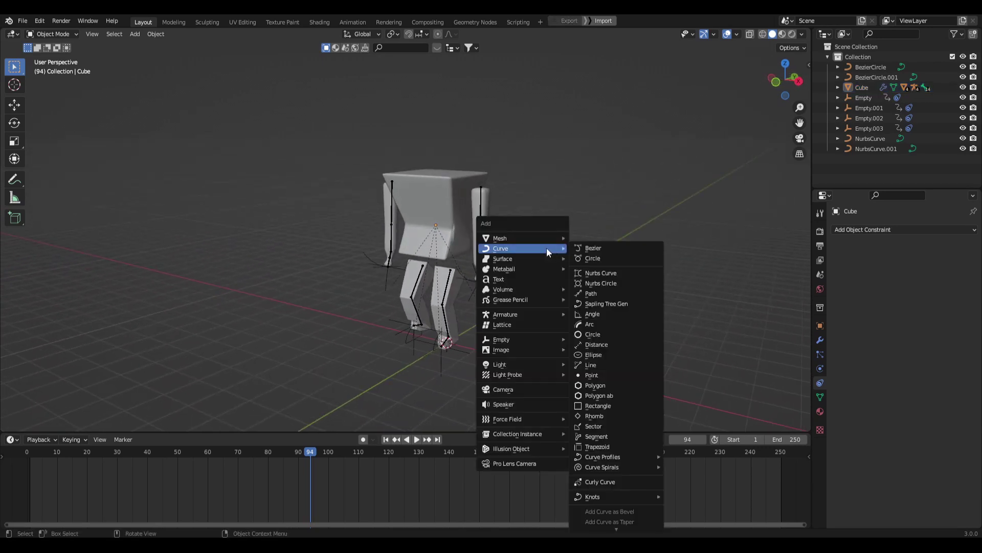
mouse_move(529, 236)
click(589, 248)
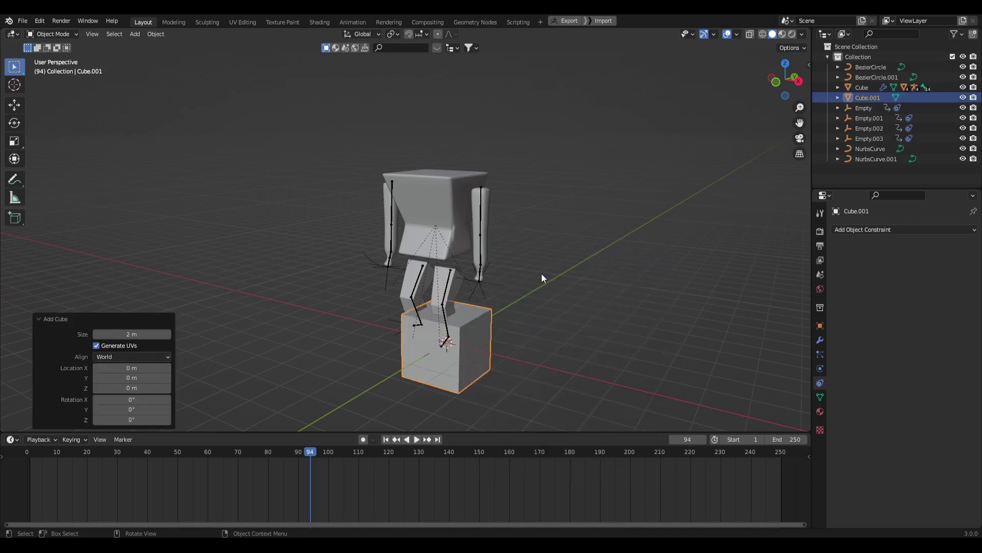
key(g)
key(z)
click(521, 81)
- Center the head cube over the torso by moving it about -0.26 m along X, and scale it to about 0.64
middle_drag(572, 111, 611, 124)
key(g)
key(x)
click(601, 127)
key(s)
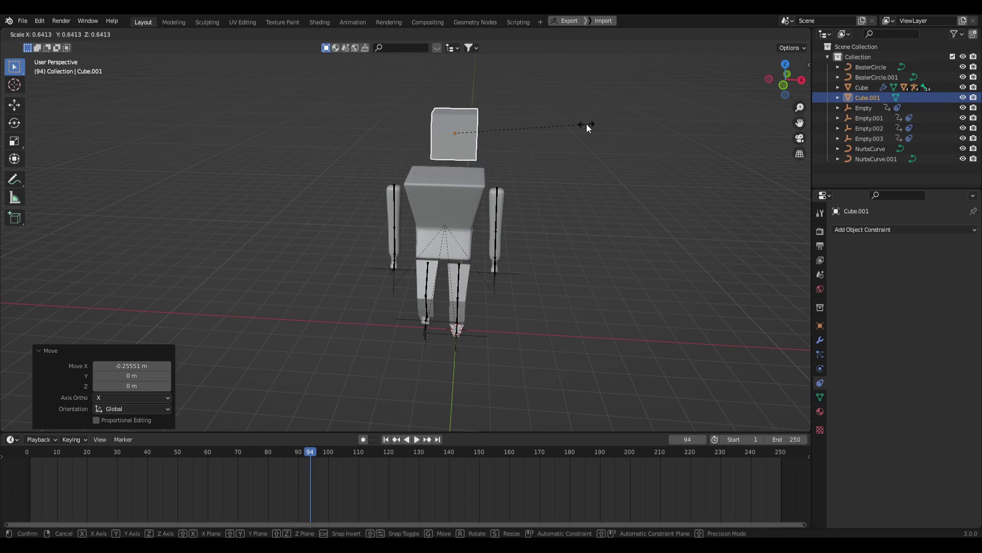
click(586, 123)
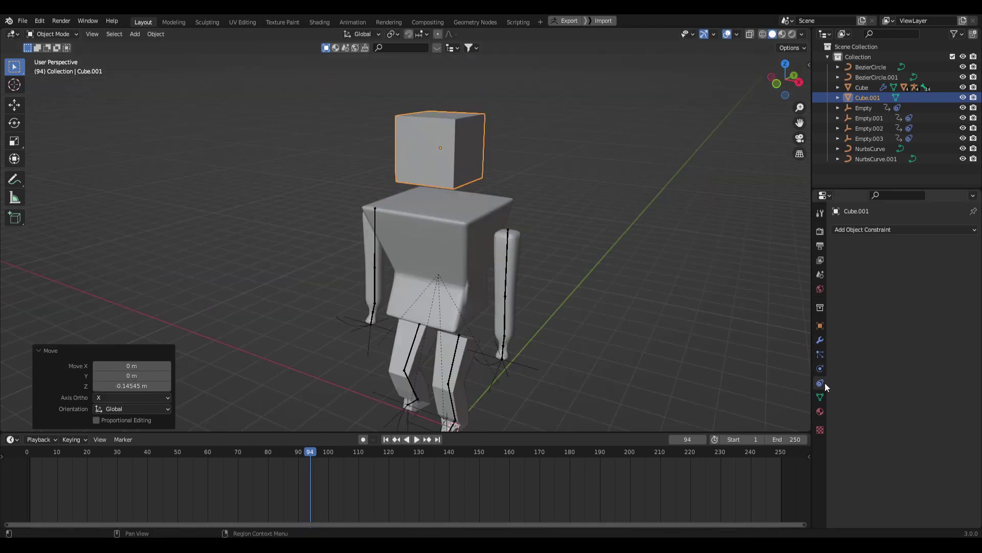
- Add a Bevel modifier with 3 segments and a Subdivision Surface modifier to the head cube, and shade it smooth
click(821, 340)
click(870, 229)
click(769, 269)
click(839, 230)
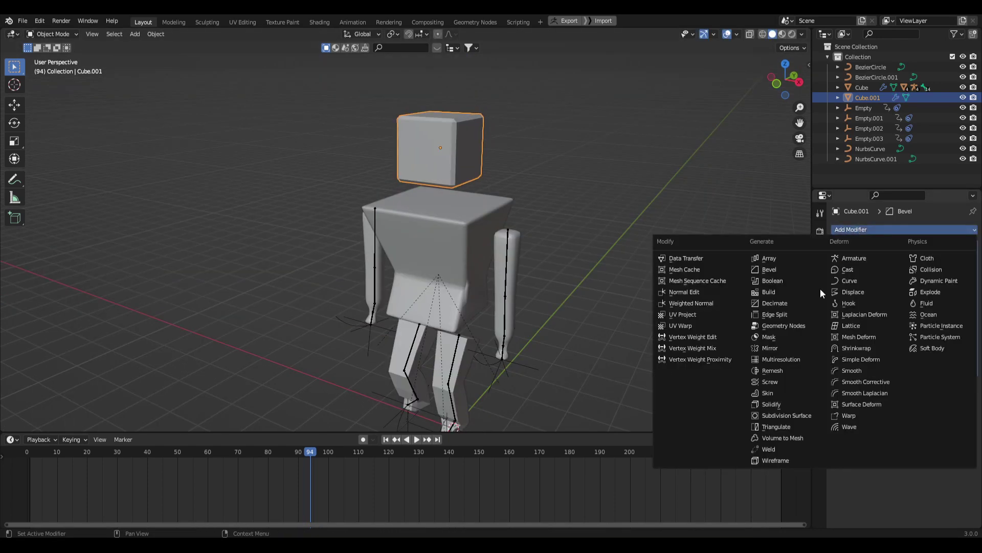
click(787, 415)
right_click(448, 152)
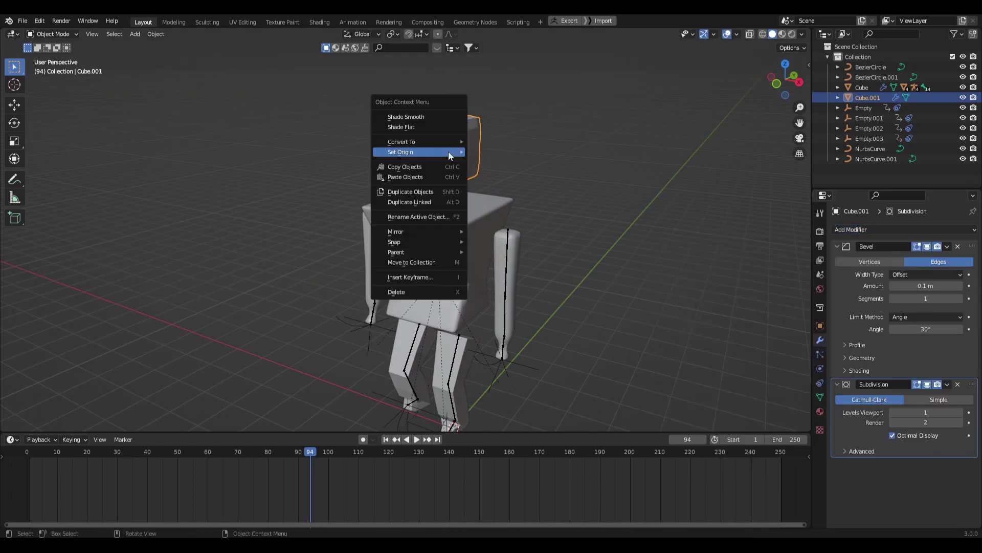
click(410, 117)
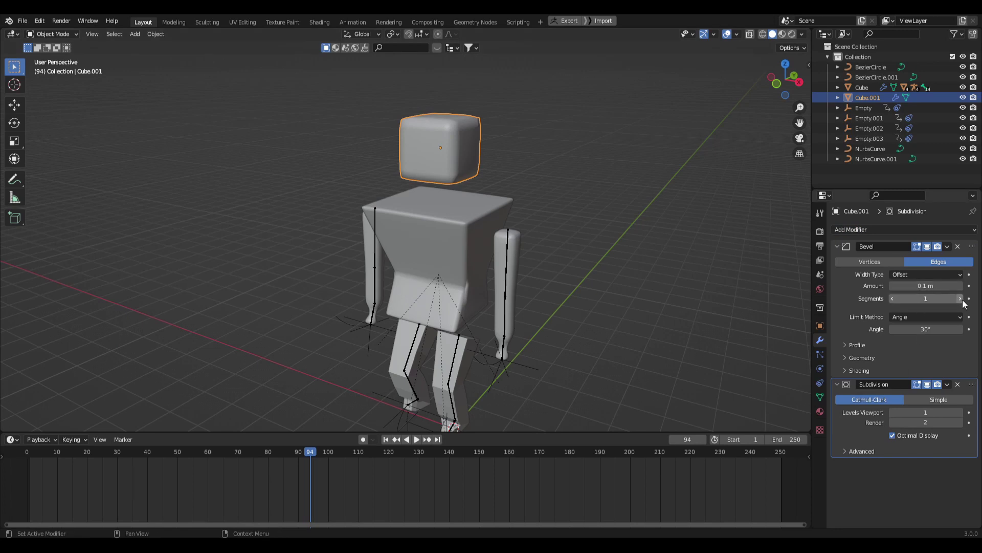
middle_drag(587, 236, 580, 187)
- Round the top of the head mesh by beveling its top face's edges with width 2.5 m and 6 segments
key(Tab)
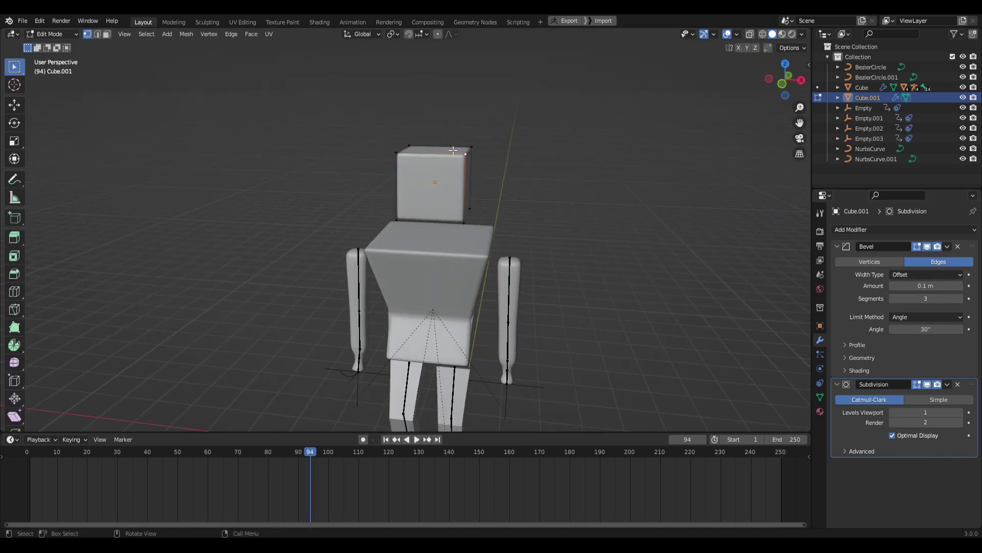
middle_drag(483, 147, 549, 155)
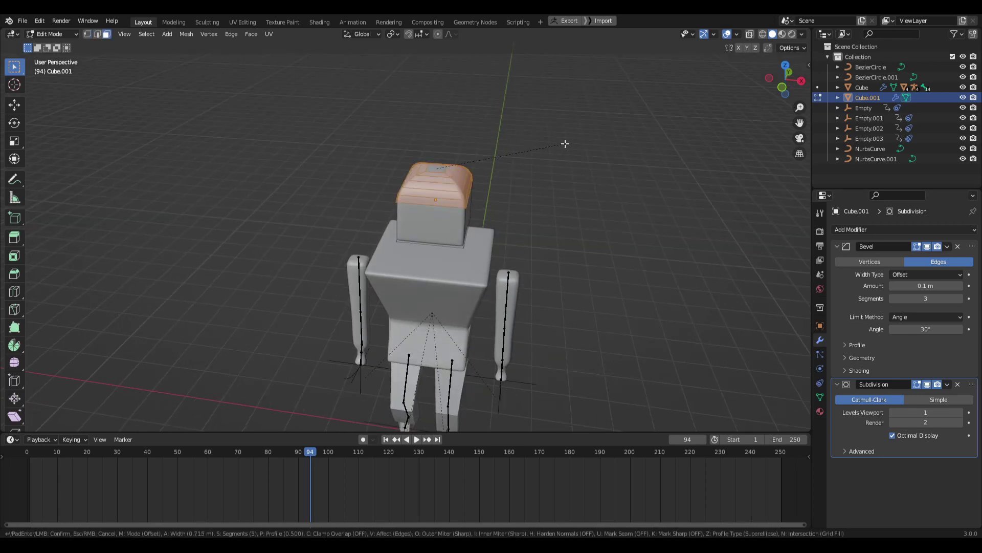
click(623, 121)
middle_drag(586, 148, 568, 136)
- Raise the rounded top of the head along Z and return to Object Mode
key(g)
key(z)
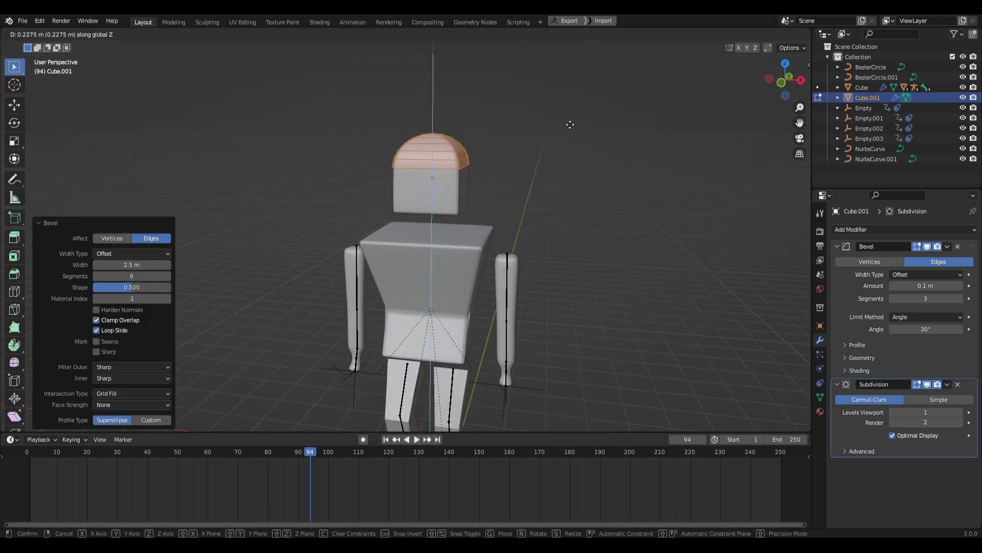
click(560, 134)
key(Tab)
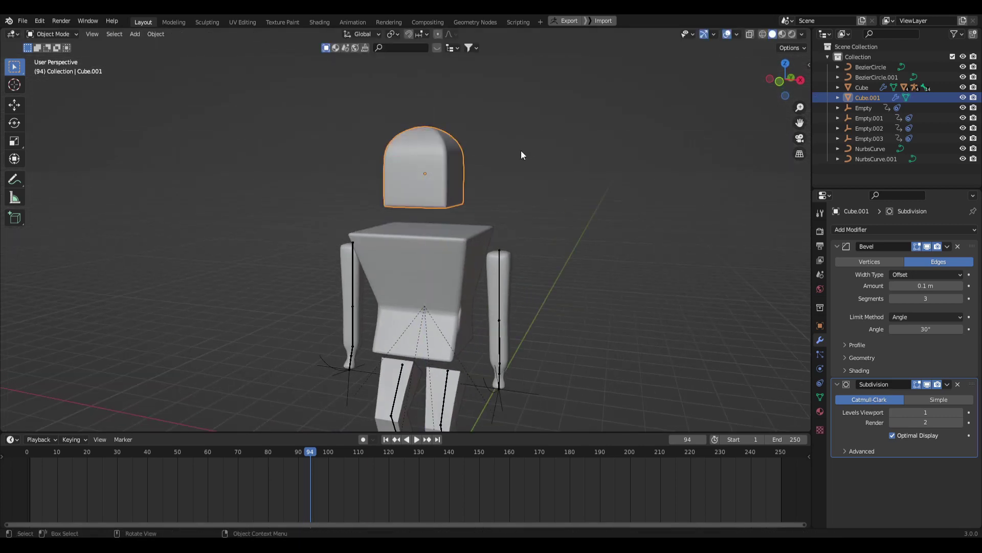
- Lower the rounded top of the head mesh about 0.16 m along Z to shorten it
mouse_move(537, 151)
middle_down()
mouse_move(468, 160)
mouse_move(546, 150)
middle_up()
key(Tab)
key(g)
key(z)
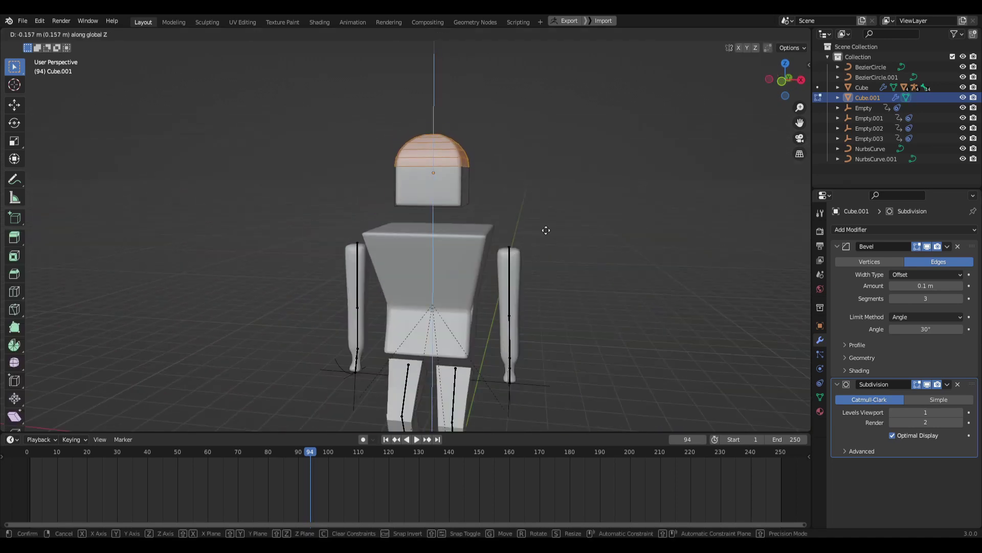
click(545, 230)
key(Tab)
- Parent the head to the torso
middle_drag(548, 224, 484, 232)
shift+click(484, 232)
key(ctrl+p)
click(622, 173)
click(556, 190)
- Play the animation and rotate the torso freely by about 0.57° and -2.86° to test the head and arms
click(506, 210)
key(space)
key(r)
key(r)
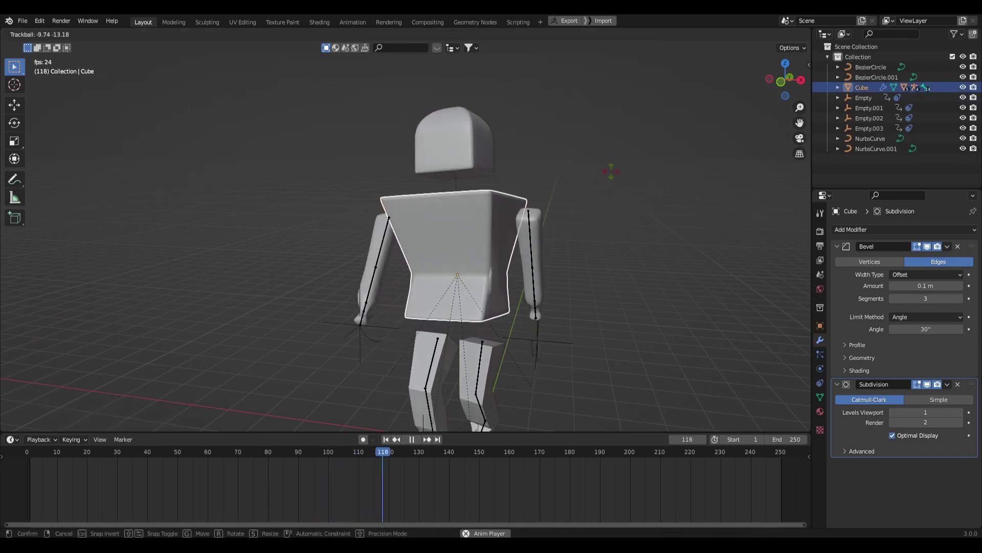
click(660, 237)
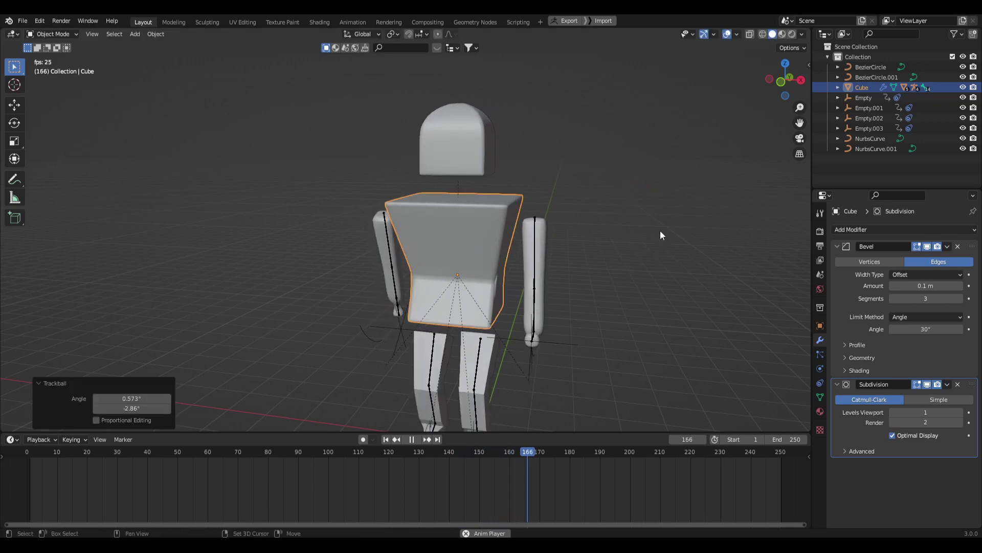
scroll(639, 210, down, 2)
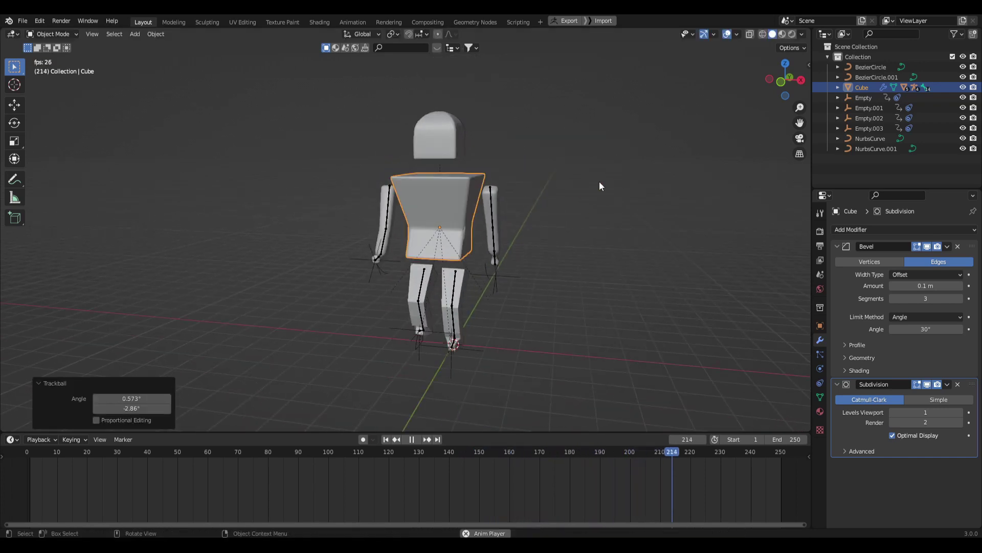
- Clear the torso's rotation and restart the animation playback
key(alt+r)
key(space)
shift+middle_drag(569, 236, 594, 236)
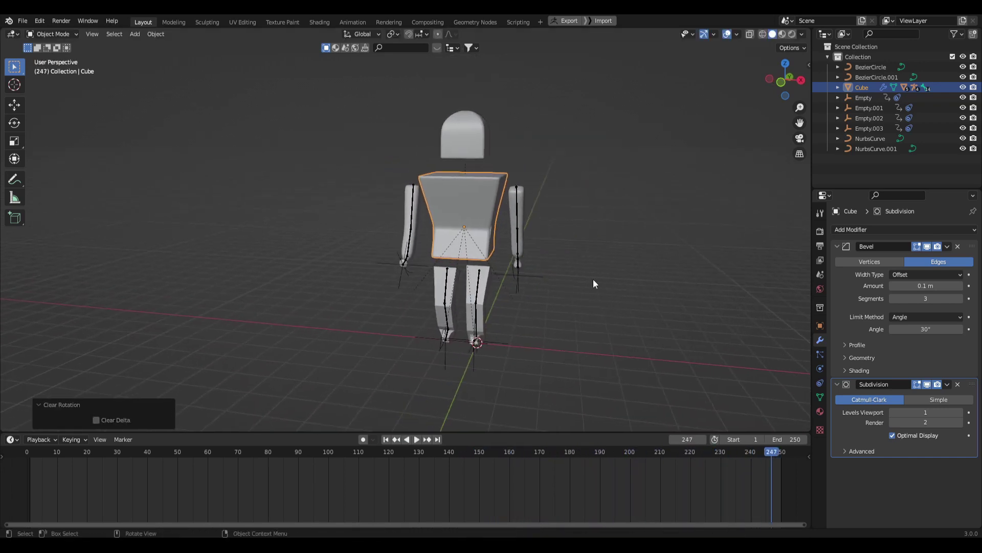
key(Escape)
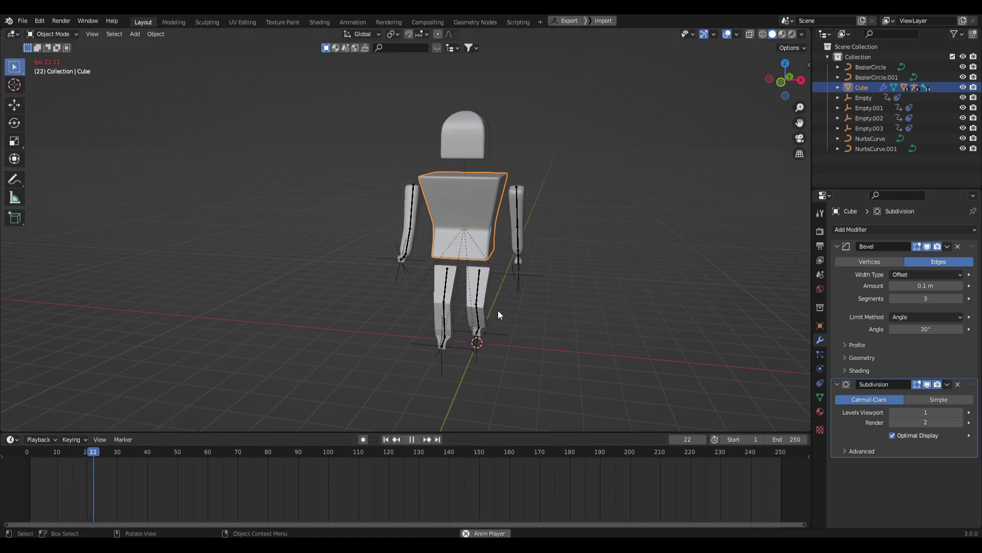
- Insert location and rotation keyframes for the torso at frame 66
drag(298, 452, 225, 453)
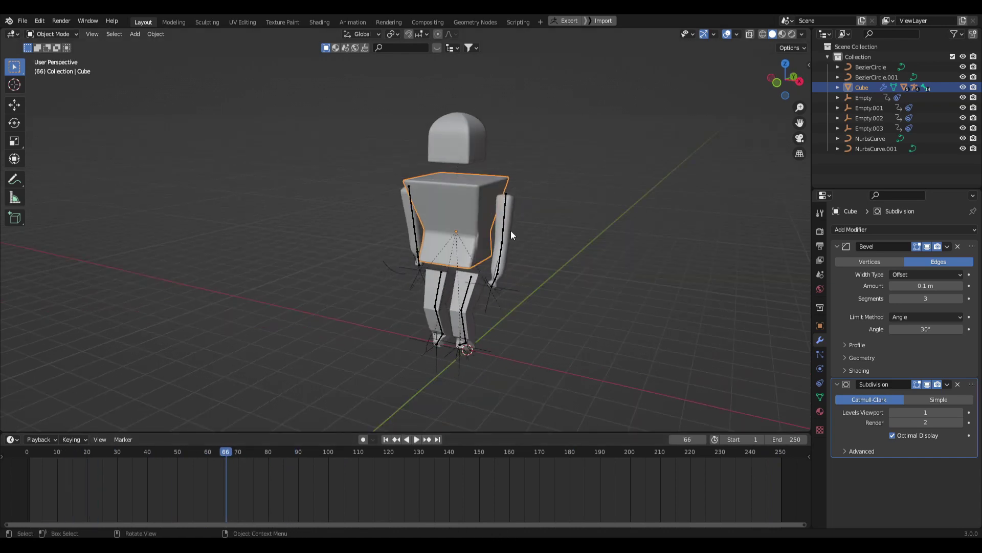
key(i)
click(510, 230)
middle_drag(511, 230, 422, 216)
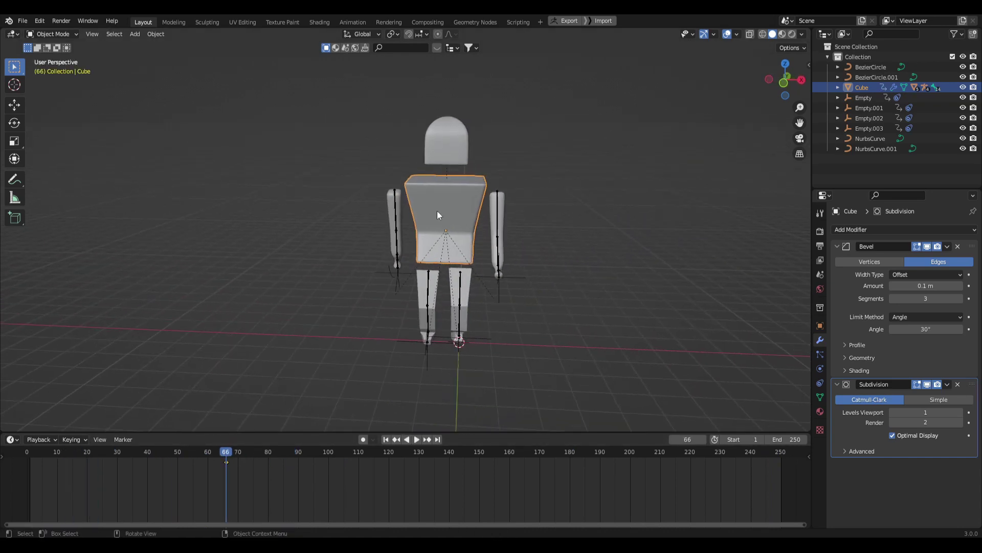
- Switch the timeline area to the Graph Editor, expand the torso's transform channels and move to frame 62
click(19, 438)
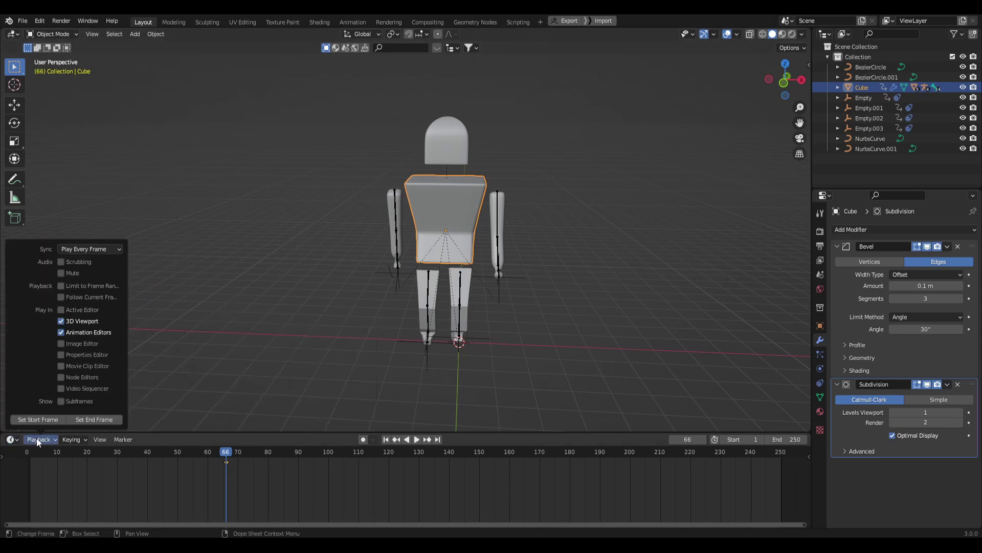
click(7, 443)
click(8, 442)
click(154, 358)
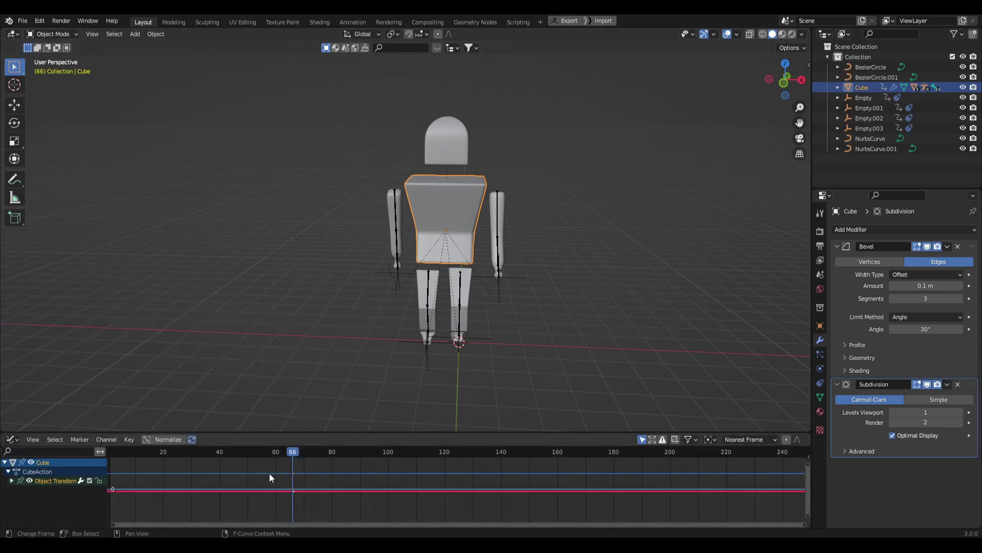
mouse_move(300, 450)
mouse_down()
mouse_move(232, 455)
mouse_move(309, 452)
mouse_up()
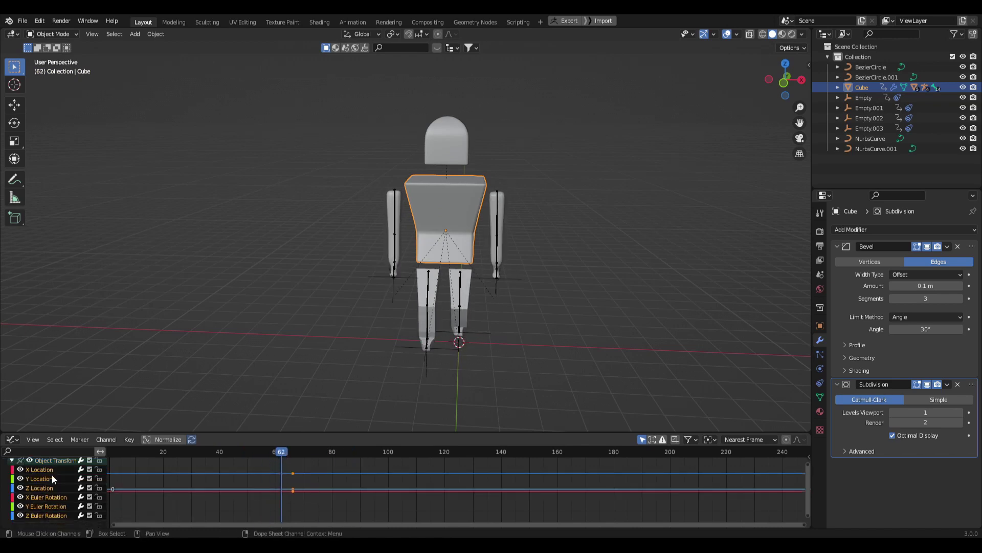
- Examine the torso's individual location and Euler rotation curves one by one
click(52, 477)
click(49, 485)
click(48, 494)
click(48, 505)
click(49, 513)
click(50, 505)
click(50, 496)
click(47, 488)
click(45, 478)
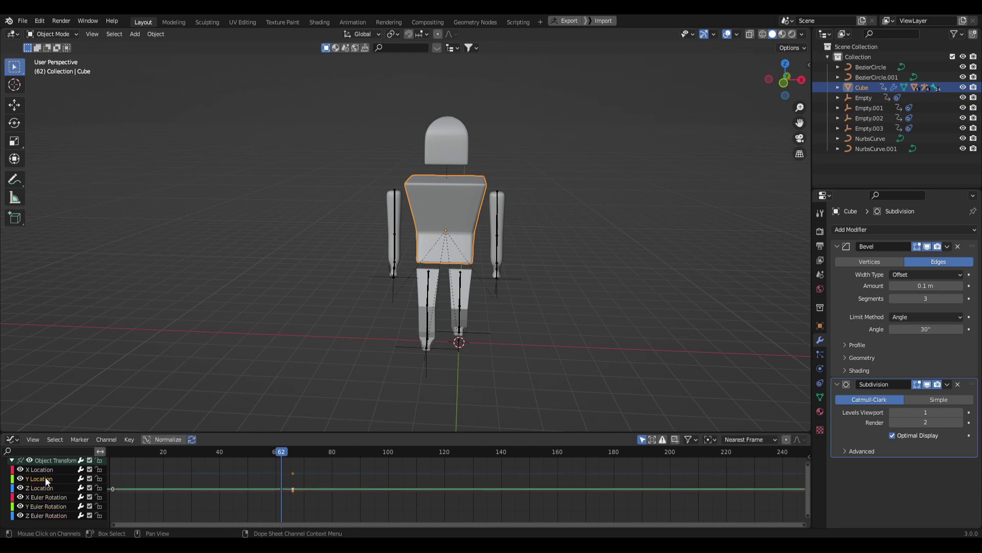
click(45, 494)
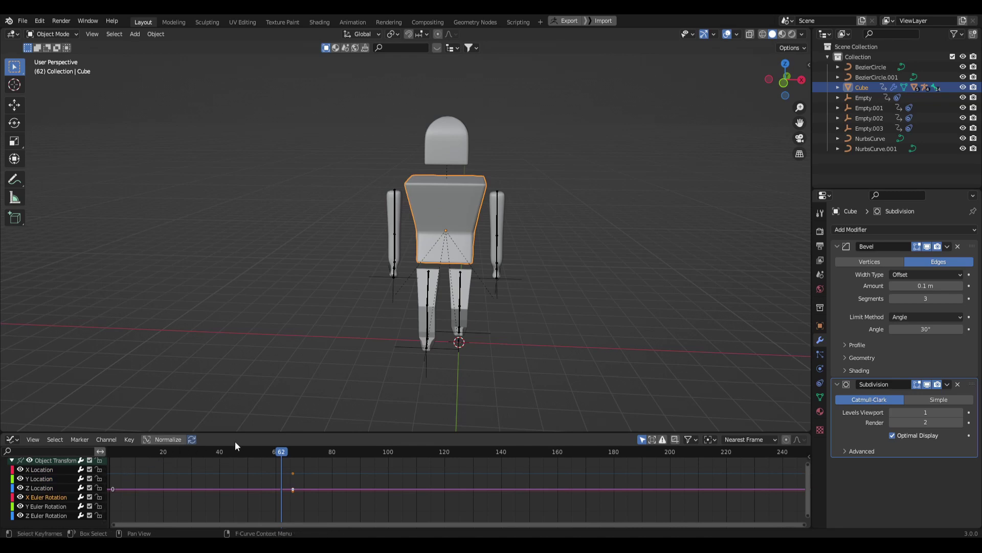
- Enlarge the Graph Editor and add a Noise modifier to the torso's X Location curve
drag(248, 433, 249, 408)
key(n)
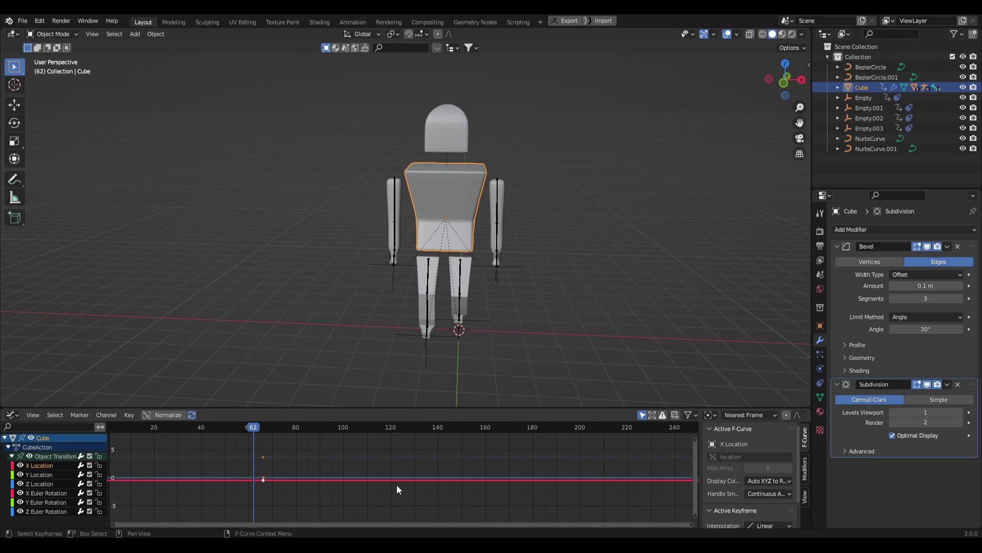
click(805, 468)
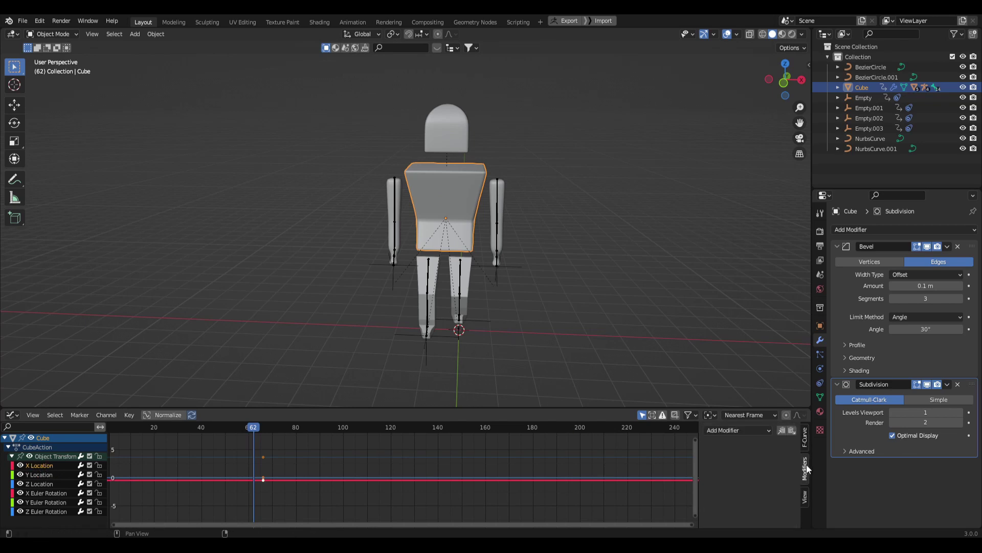
click(748, 430)
click(754, 483)
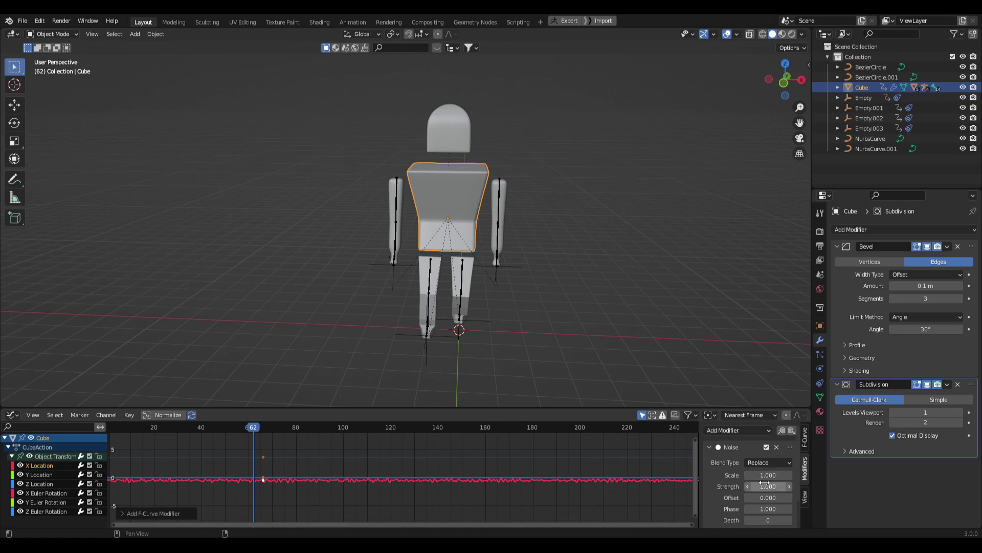
- Play the animation and set the X Location noise strength to 0.2
middle_drag(559, 192, 534, 205)
key(space)
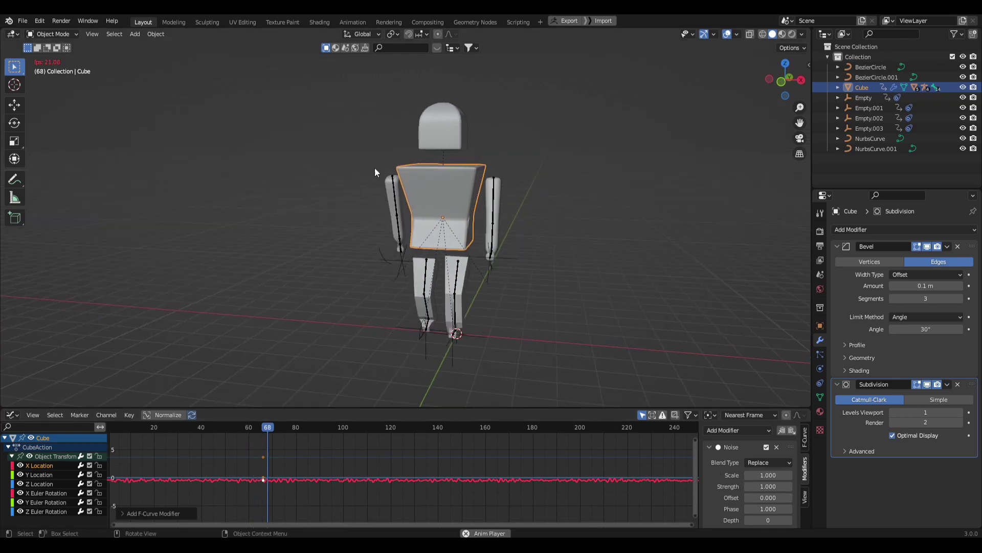
scroll(407, 185, up, 5)
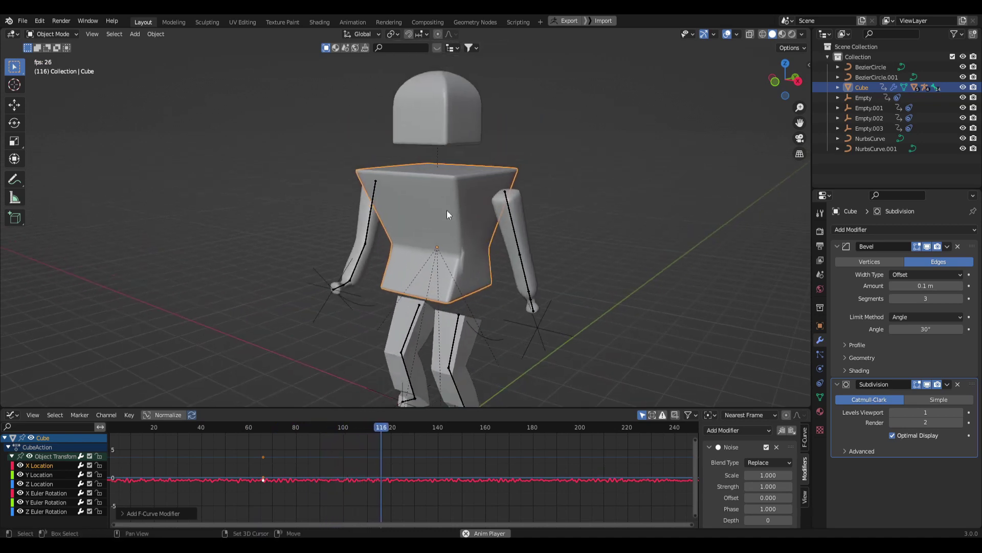
click(773, 485)
text(.2)
key(Return)
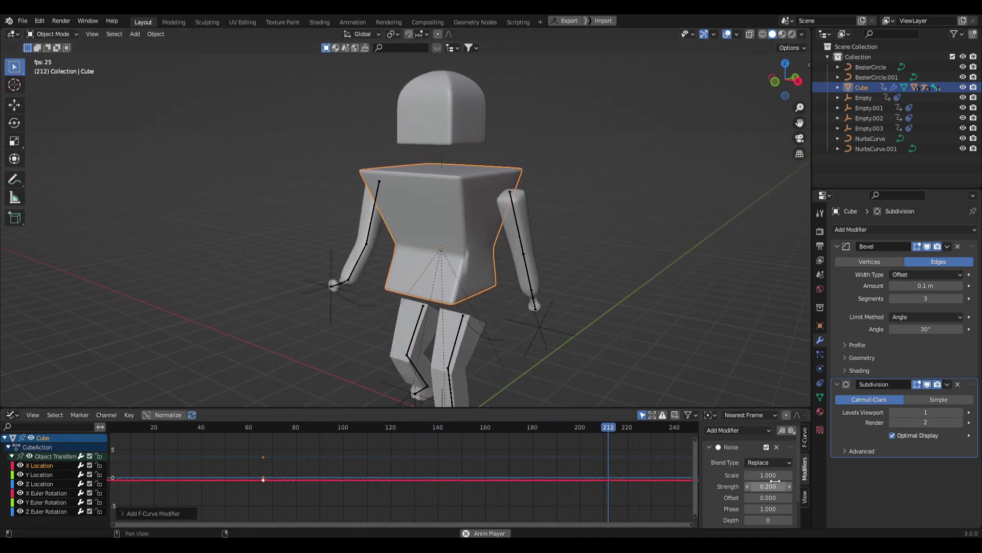
- Set the X Location noise scale to 26.8 and check the slower torso sway during playback
drag(768, 475, 896, 475)
shift+middle_drag(614, 313, 627, 298)
middle_drag(594, 284, 616, 284)
scroll(461, 218, down, 2)
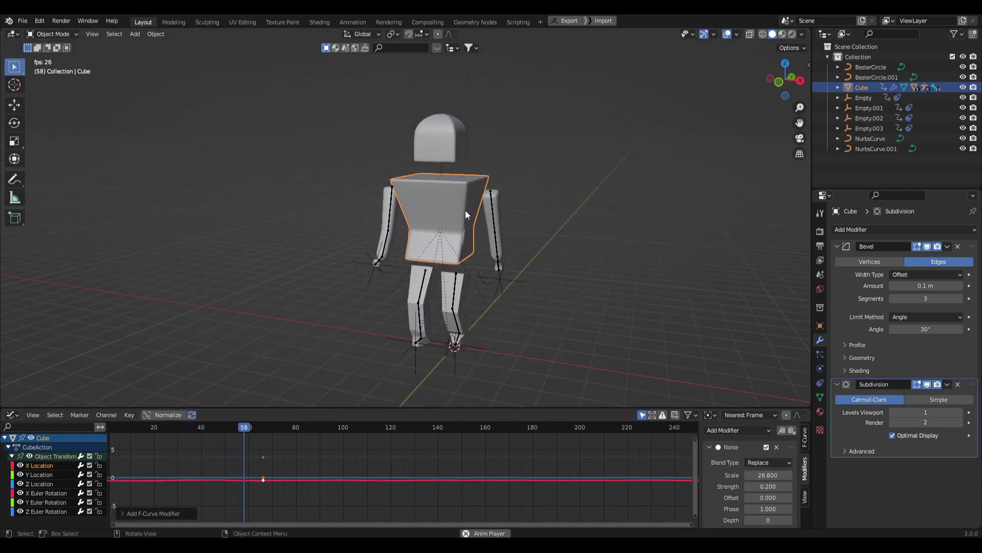
middle_drag(459, 213, 555, 207)
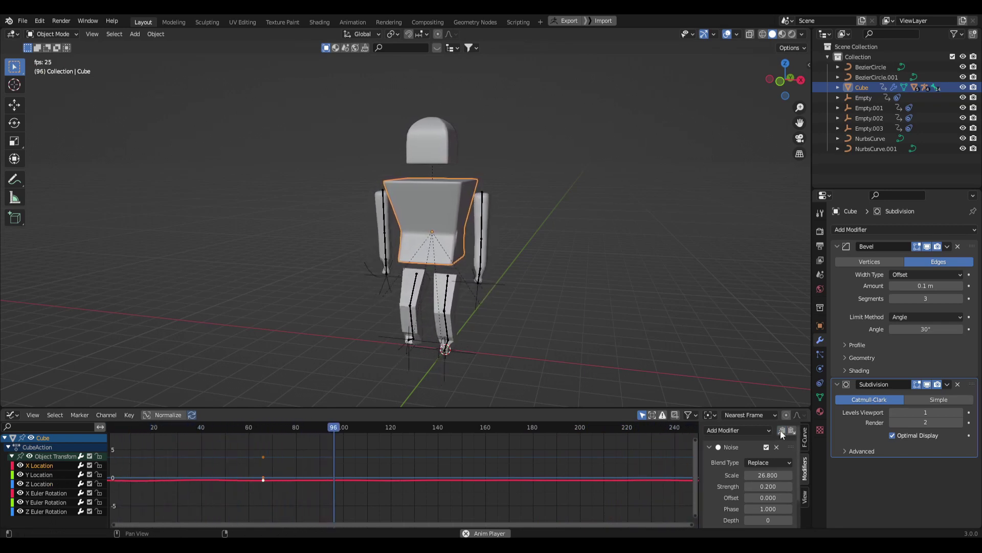
- Copy the X Location noise to the Y Location curve with scale 24.21, strength 0.21 and offset 13.6
click(40, 474)
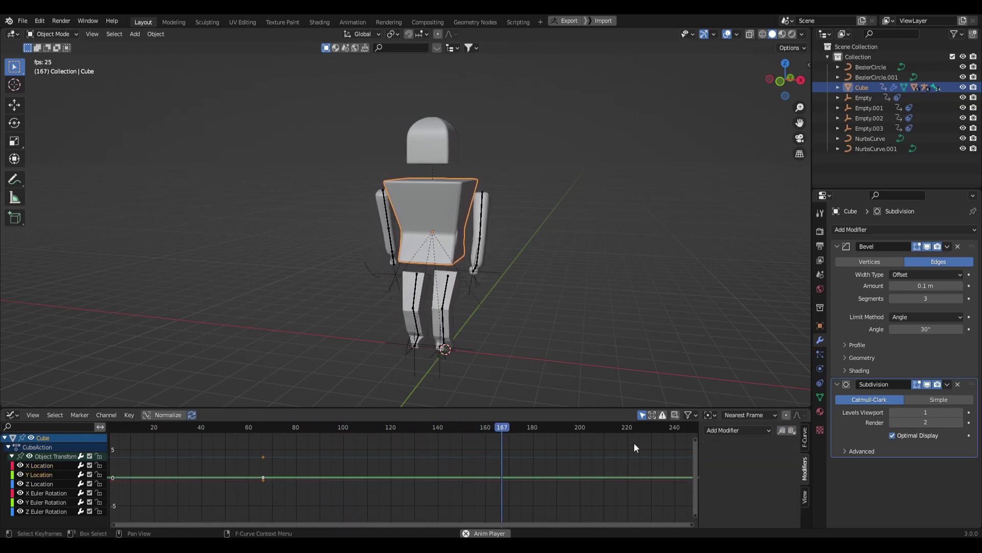
click(792, 430)
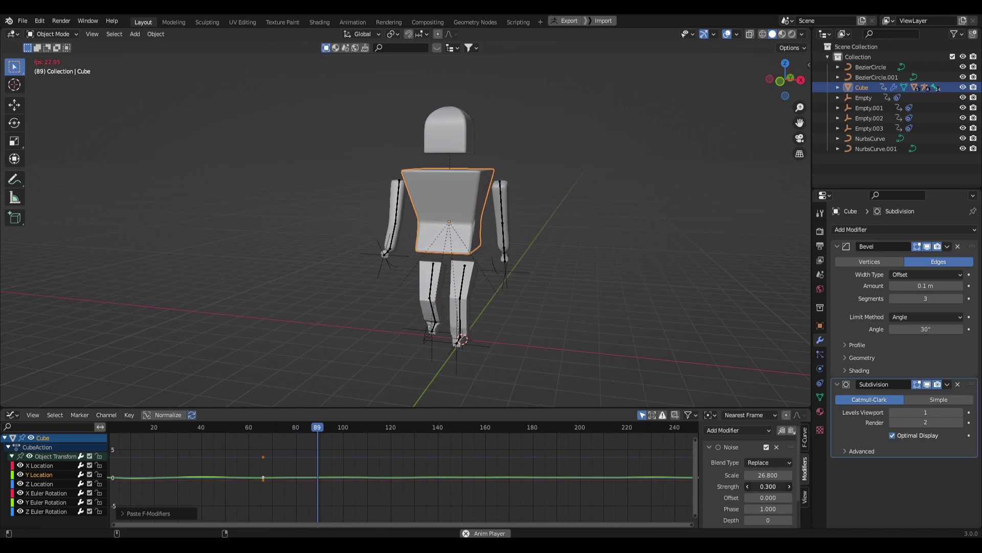
drag(768, 486, 834, 497)
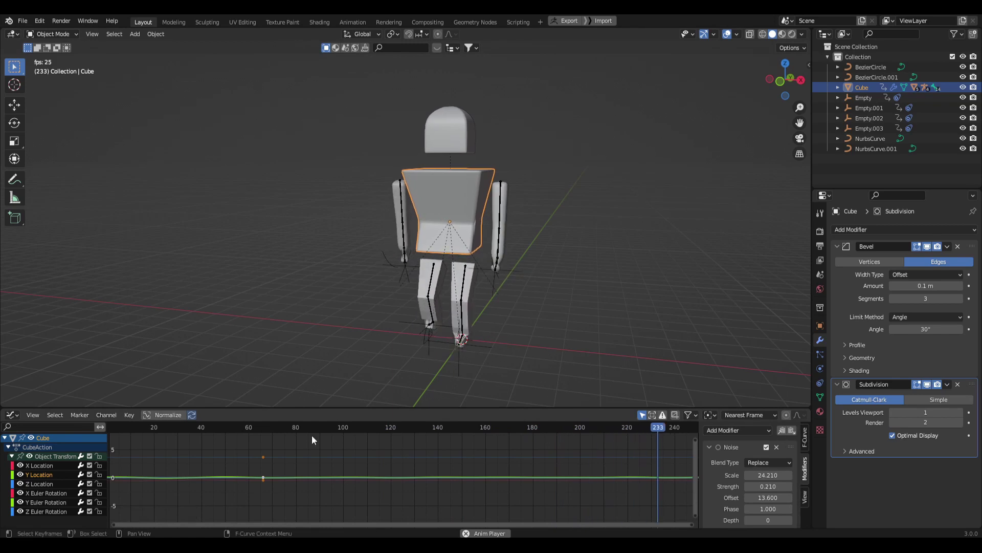
- Copy the Y Location noise to the Z Location curve and set its offset to 58.5 and strength to 0.28
shift+click(32, 485)
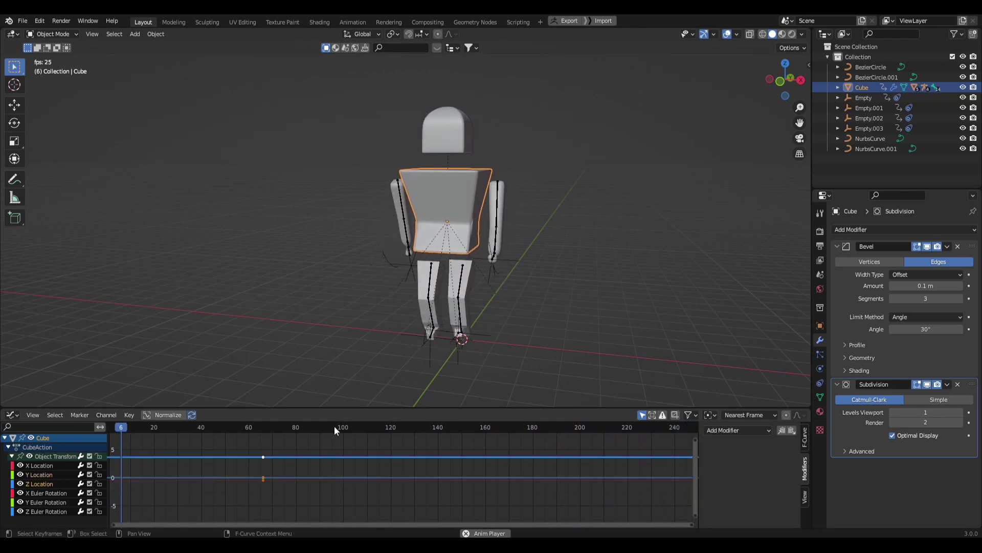
click(791, 433)
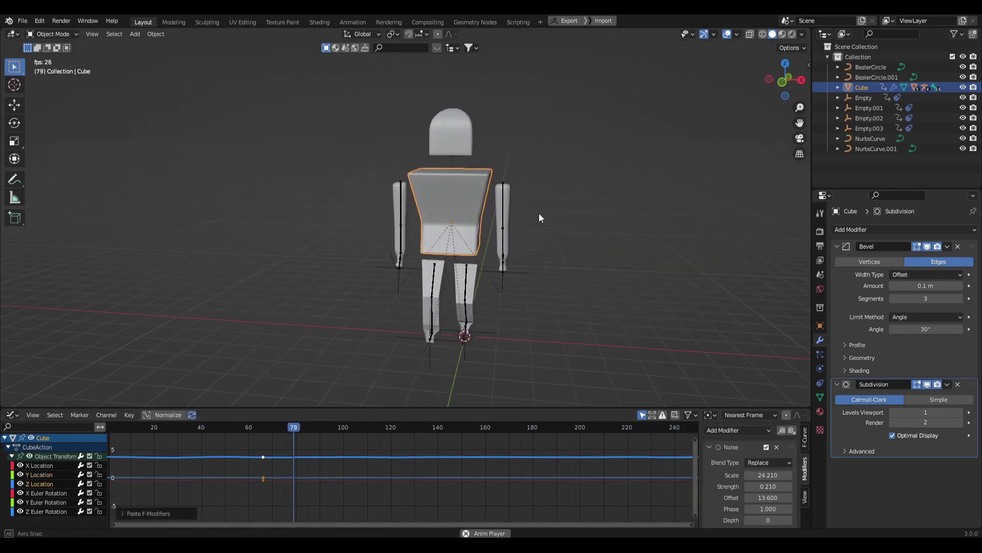
middle_drag(460, 207, 514, 210)
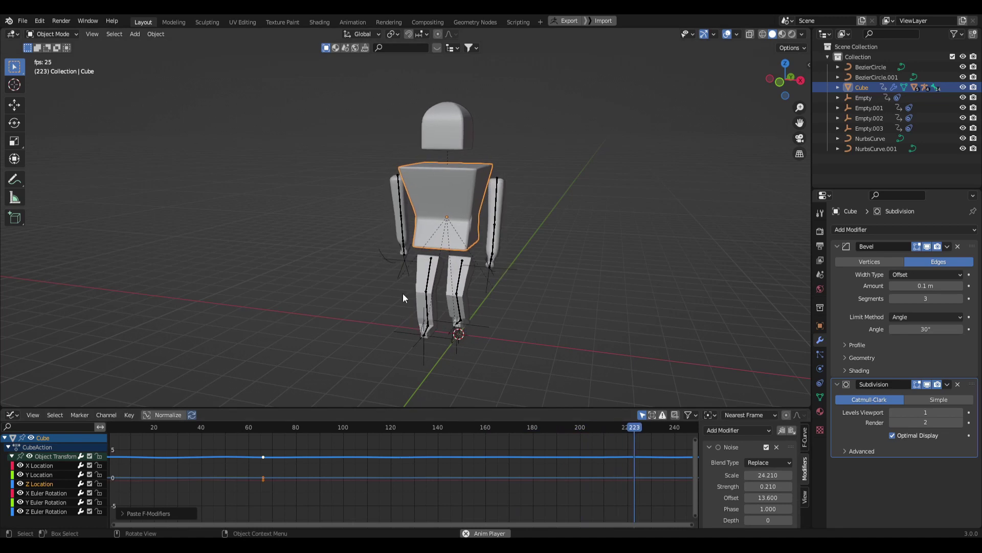
middle_drag(426, 199, 486, 259)
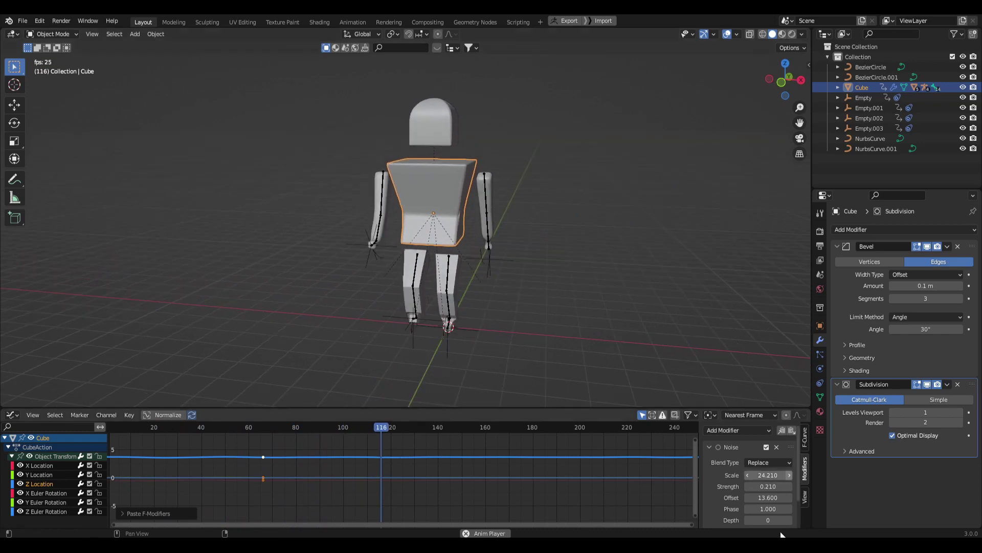
drag(775, 497, 840, 497)
drag(768, 486, 805, 487)
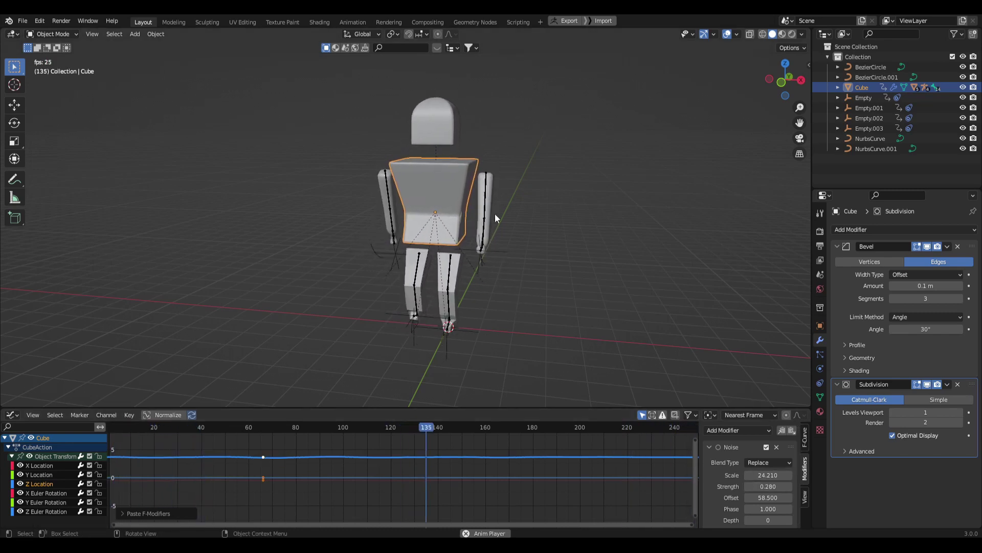
click(495, 214)
click(468, 174)
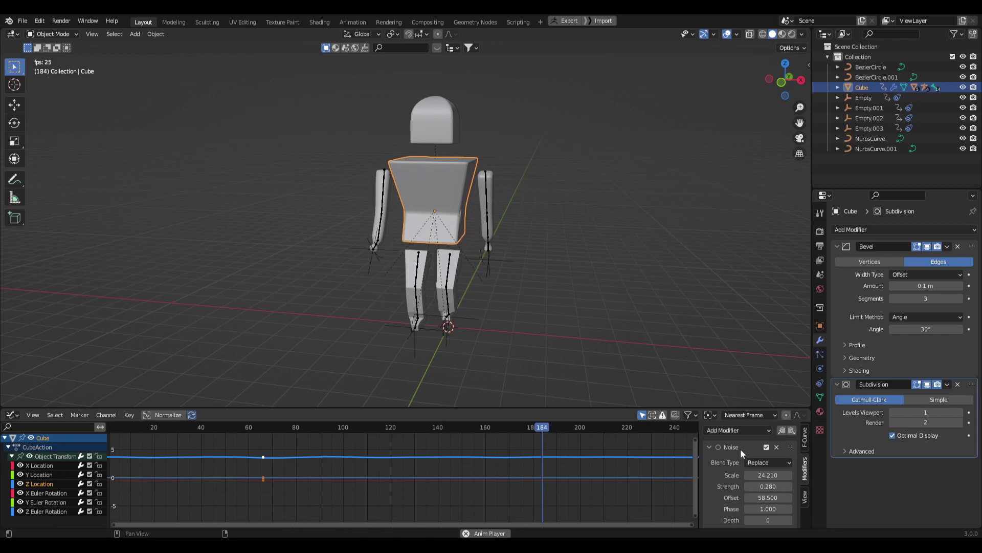
- Copy the noise to the X Euler Rotation curve with offset 122.9 and to Y Euler Rotation with offset 224.8
click(51, 493)
click(792, 430)
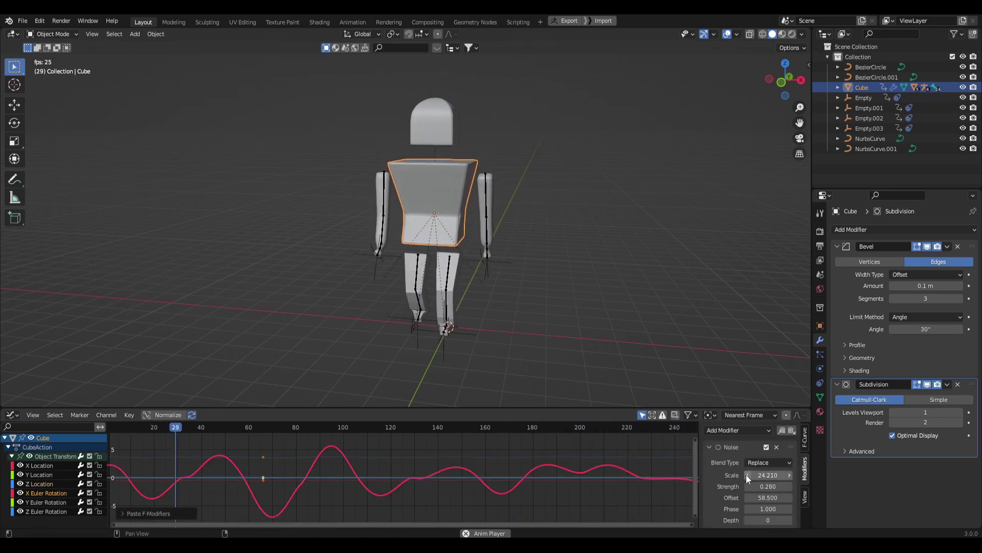
middle_drag(563, 302, 512, 309)
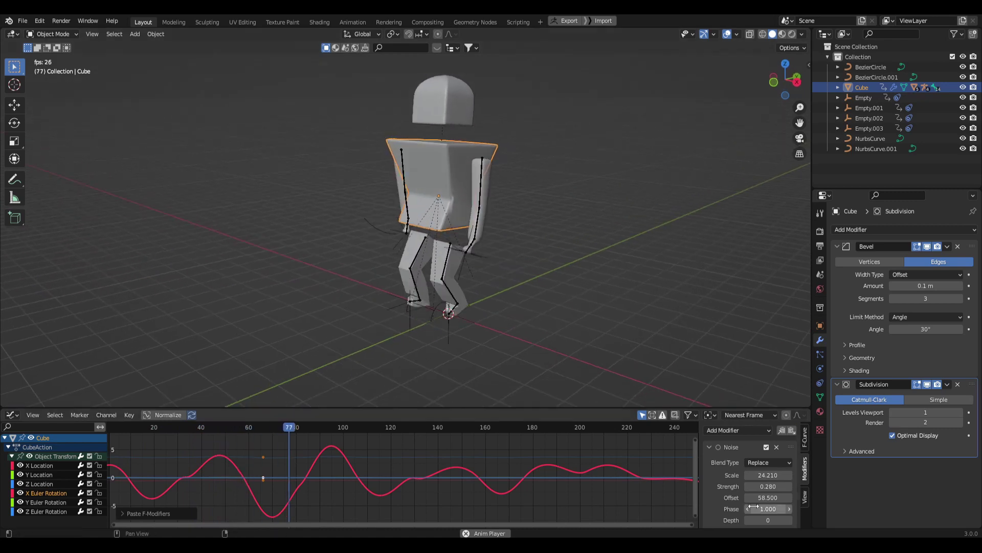
drag(769, 497, 859, 497)
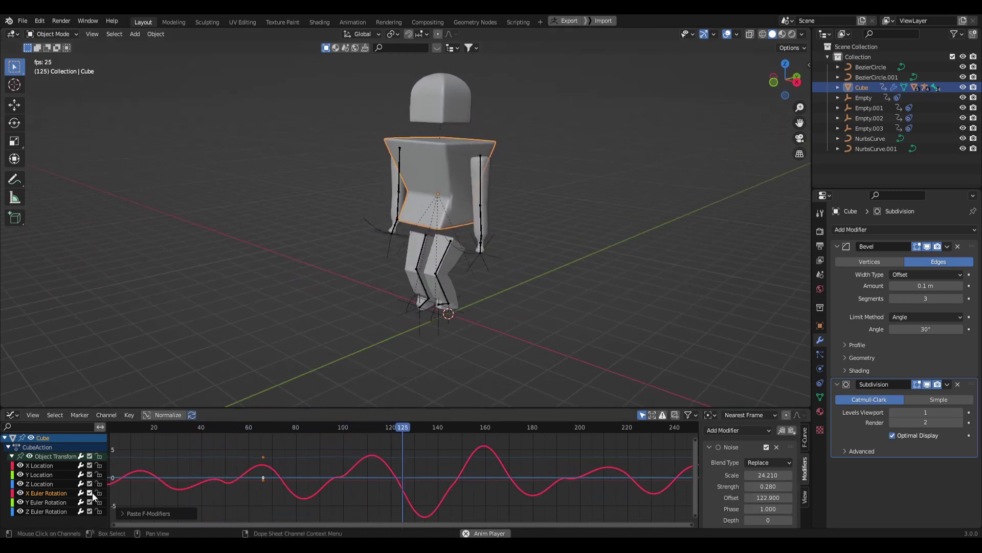
click(54, 502)
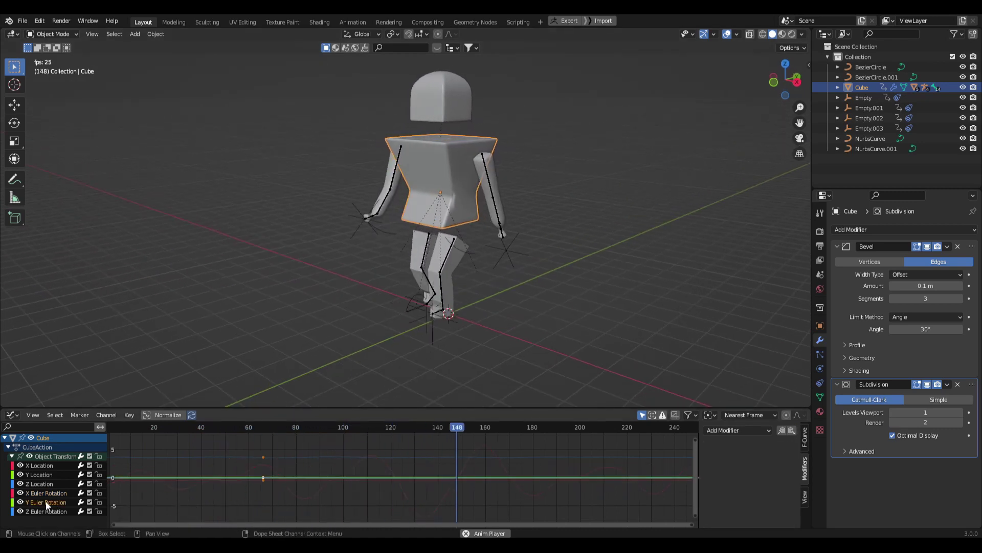
click(787, 430)
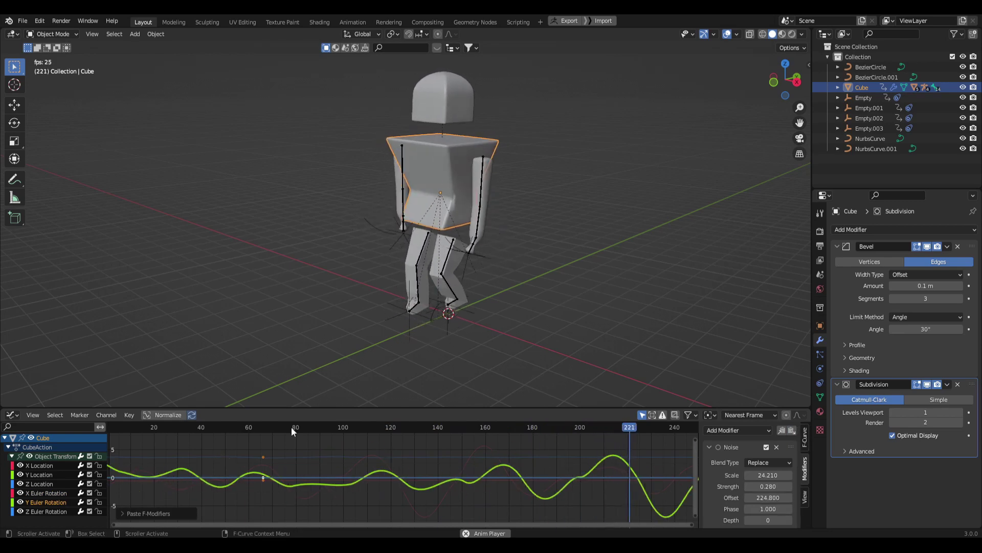
- Paste the noise onto the Z Euler Rotation curve with offset -181.3 and strength 0.19, and deselect the torso
click(53, 510)
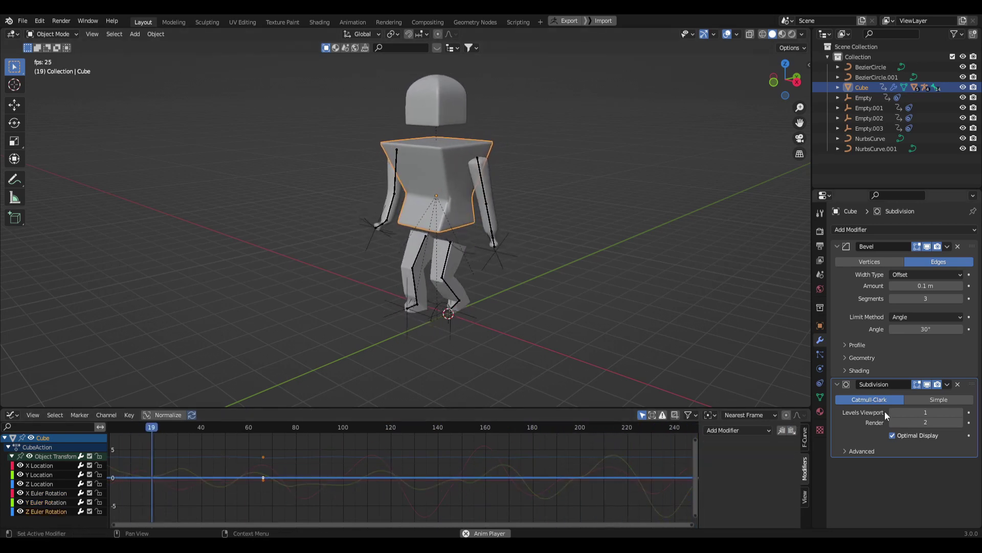
click(791, 430)
drag(768, 497, 650, 498)
drag(771, 486, 766, 486)
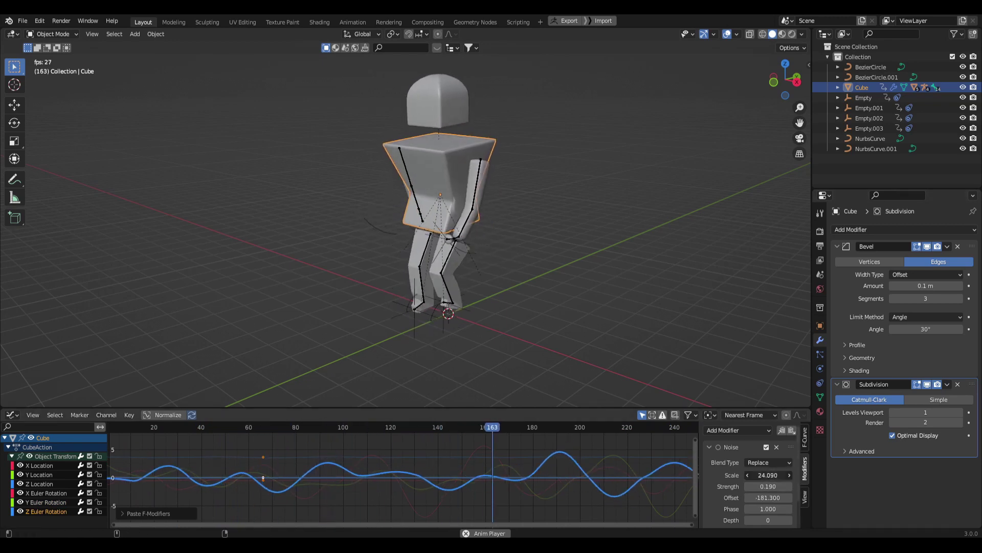
click(47, 502)
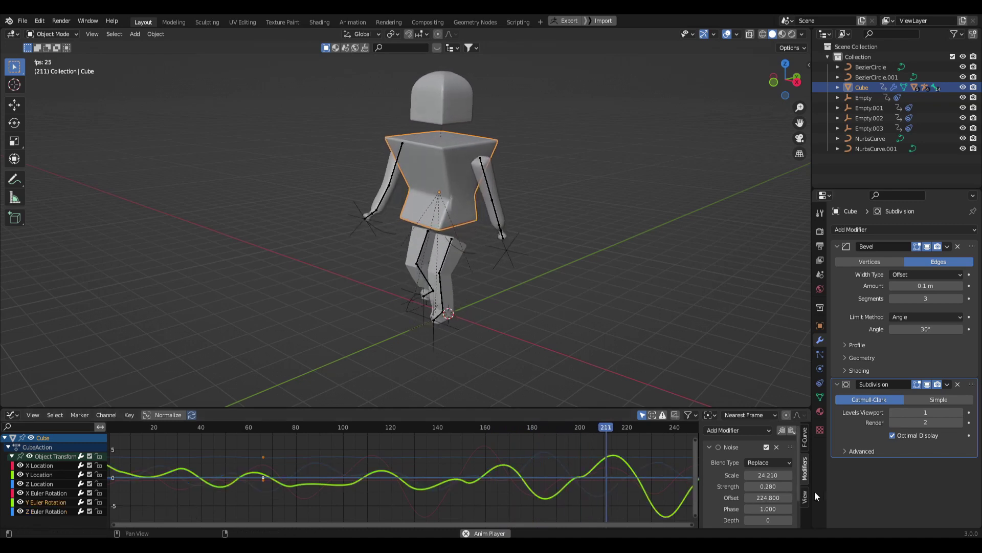
click(618, 242)
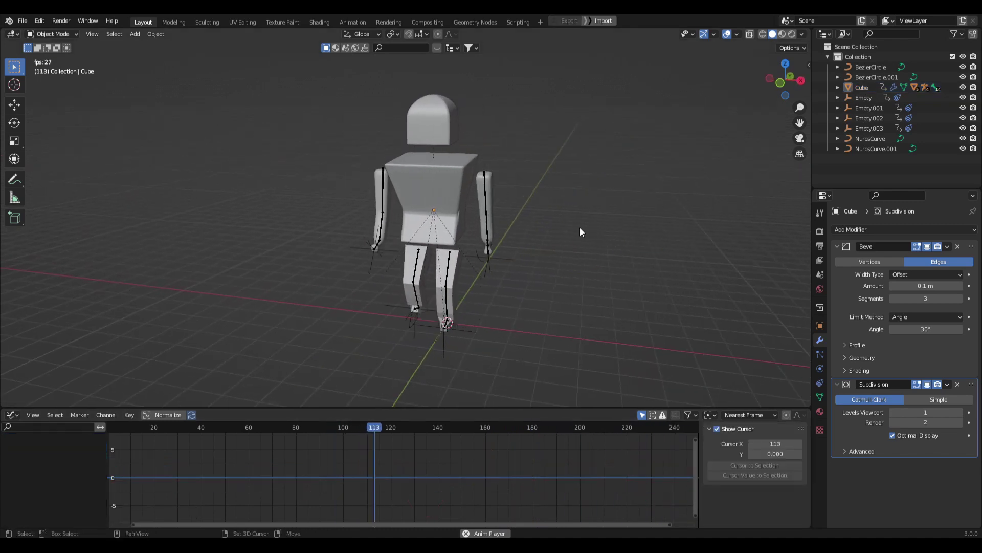
- Add a Built-In Function modifier to the torso's Z Location curve
mouse_move(616, 222)
middle_down()
mouse_move(480, 228)
mouse_move(564, 220)
mouse_move(627, 183)
mouse_move(660, 199)
mouse_move(621, 211)
middle_up()
click(453, 183)
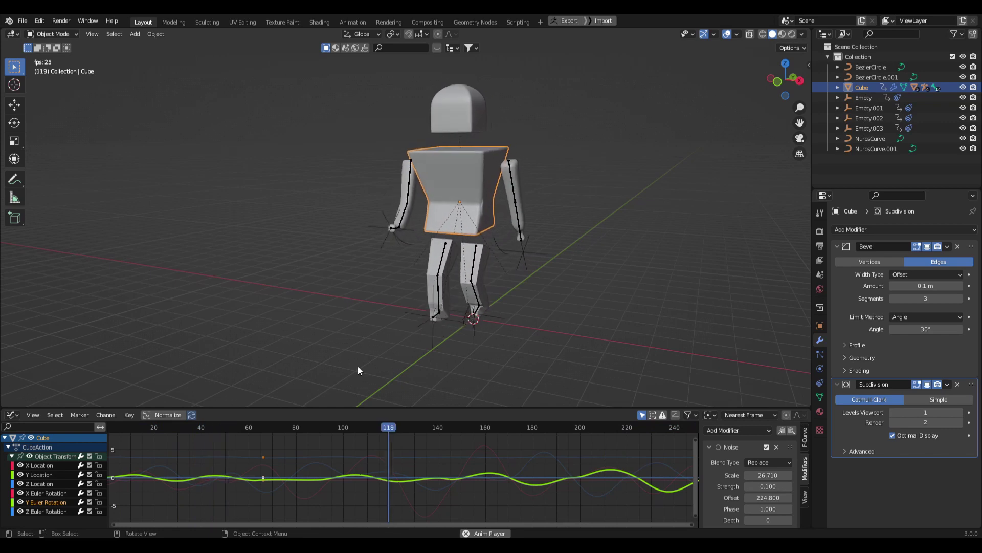
shift+middle_drag(528, 249, 514, 250)
click(39, 484)
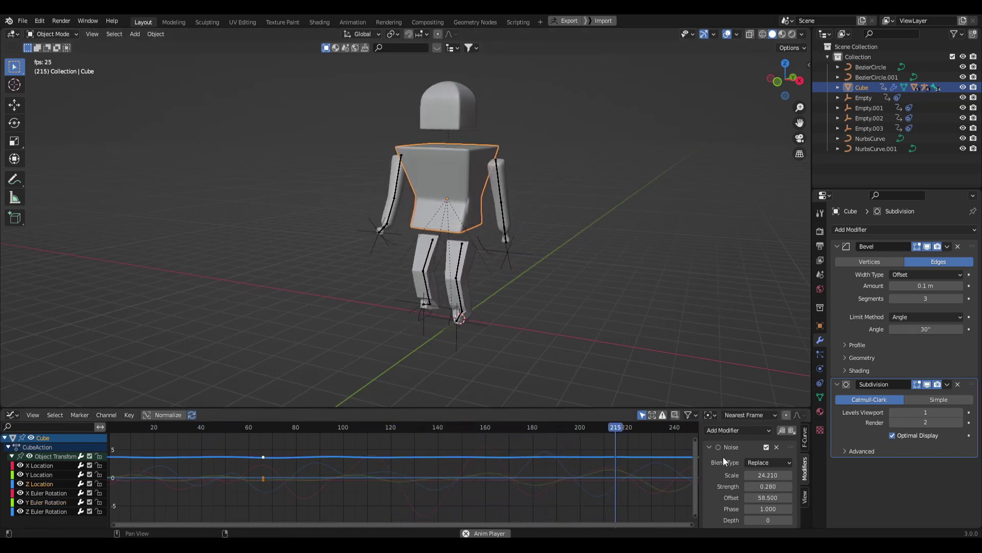
click(753, 430)
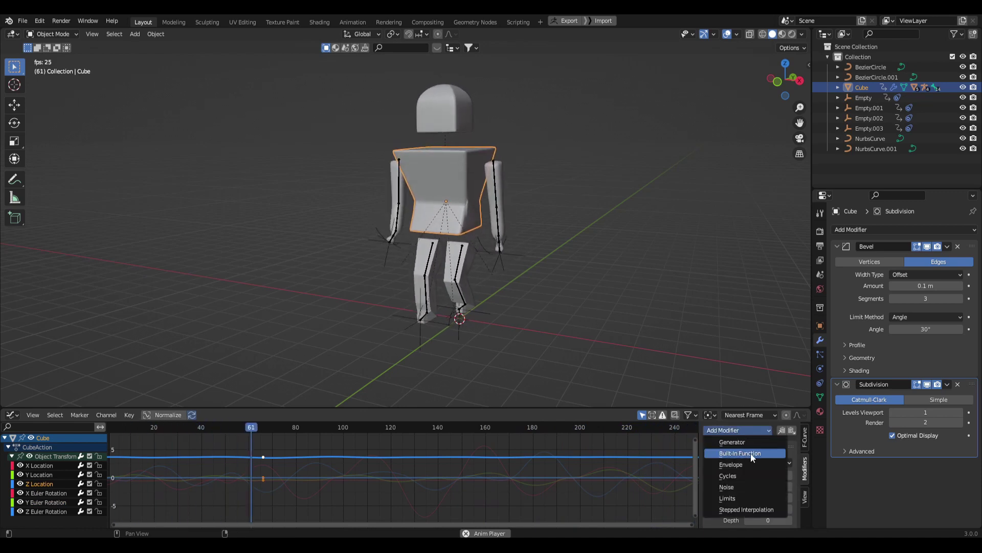
click(727, 487)
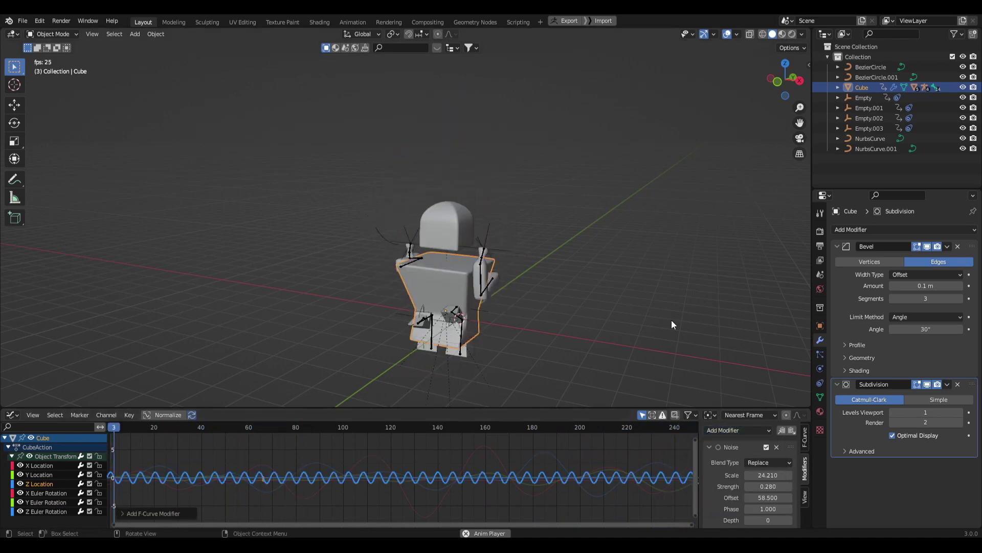
- Make the sine function on the torso's Z Location curve additive to its noise
middle_drag(572, 300, 544, 287)
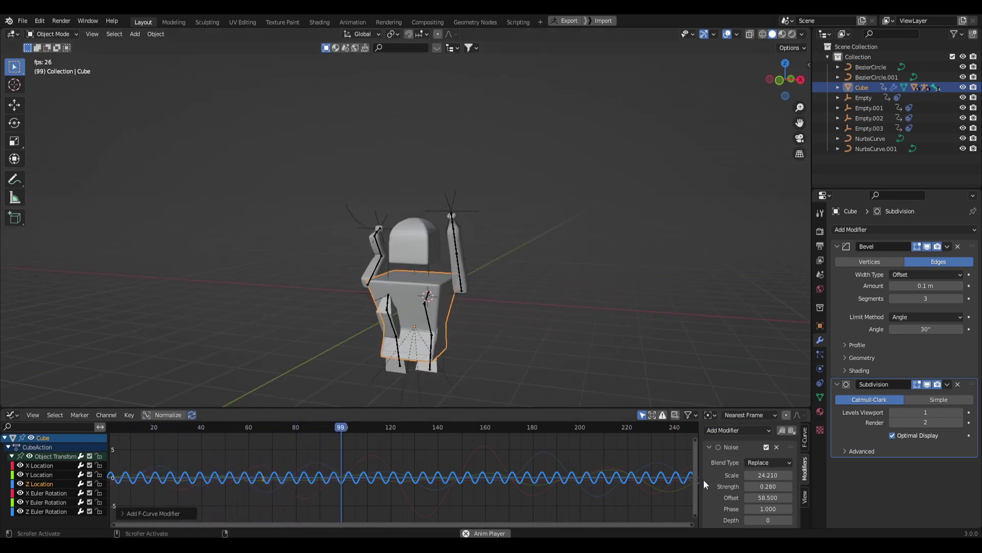
click(710, 446)
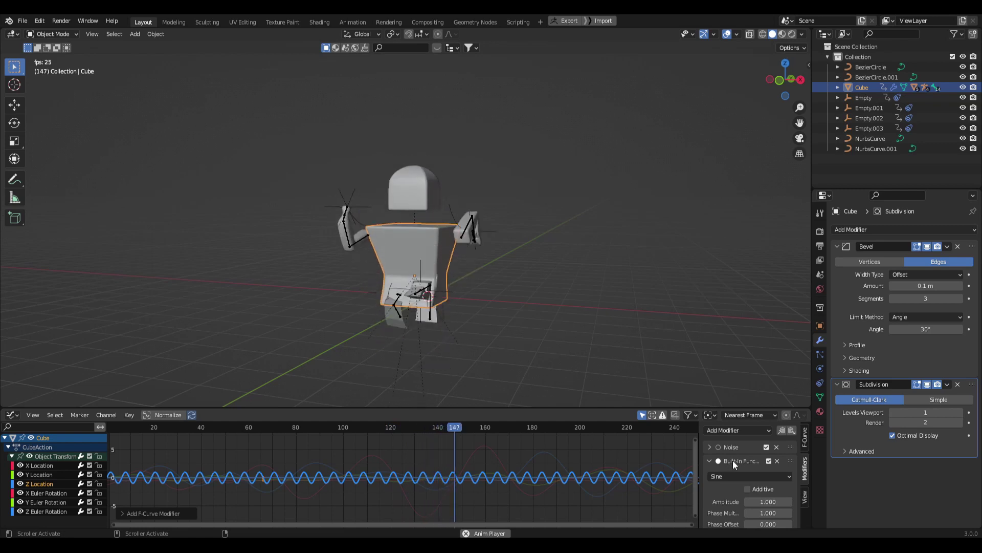
scroll(743, 467, down, 1)
click(753, 467)
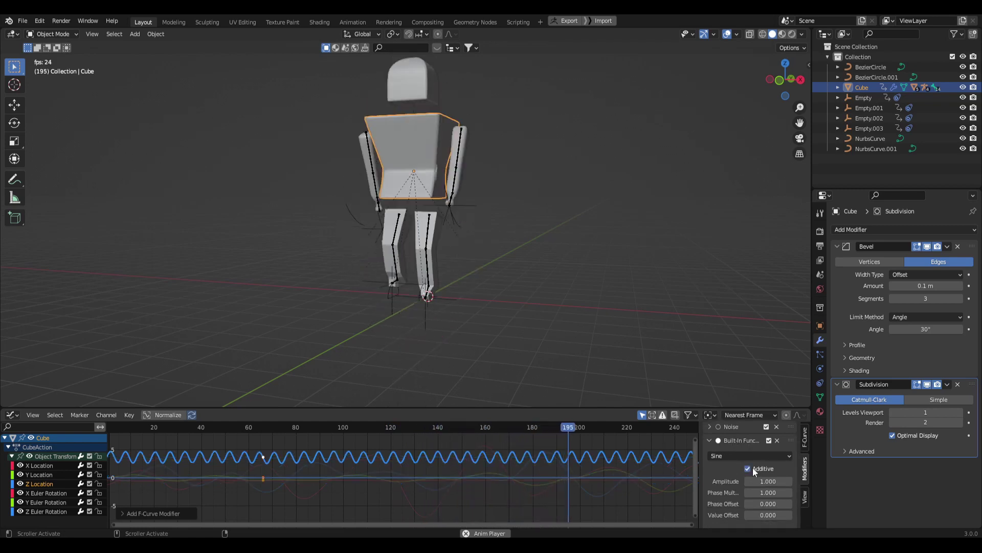
- Set the sine function's amplitude to 0.24 and phase multiplier to 0.39, and deselect the torso
middle_drag(524, 297, 503, 305)
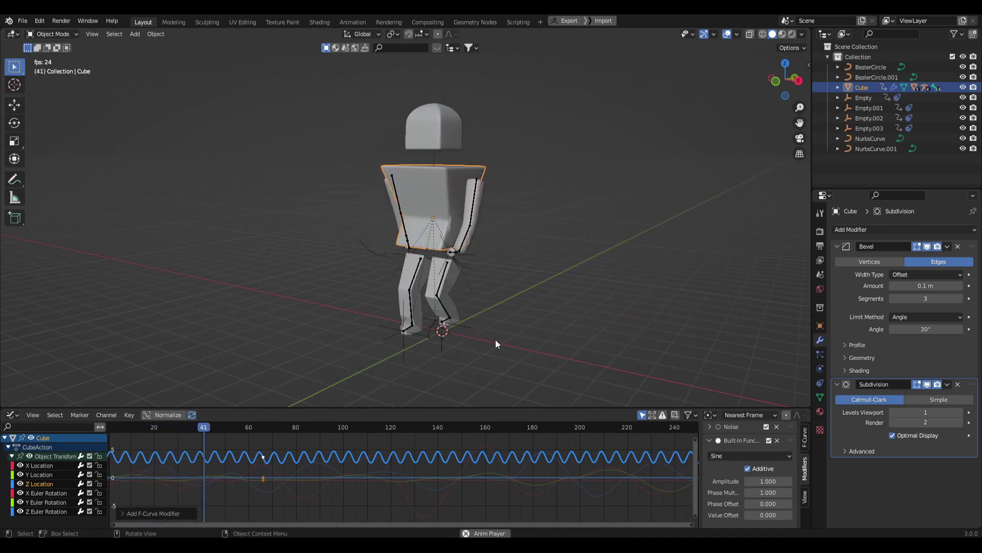
key(space)
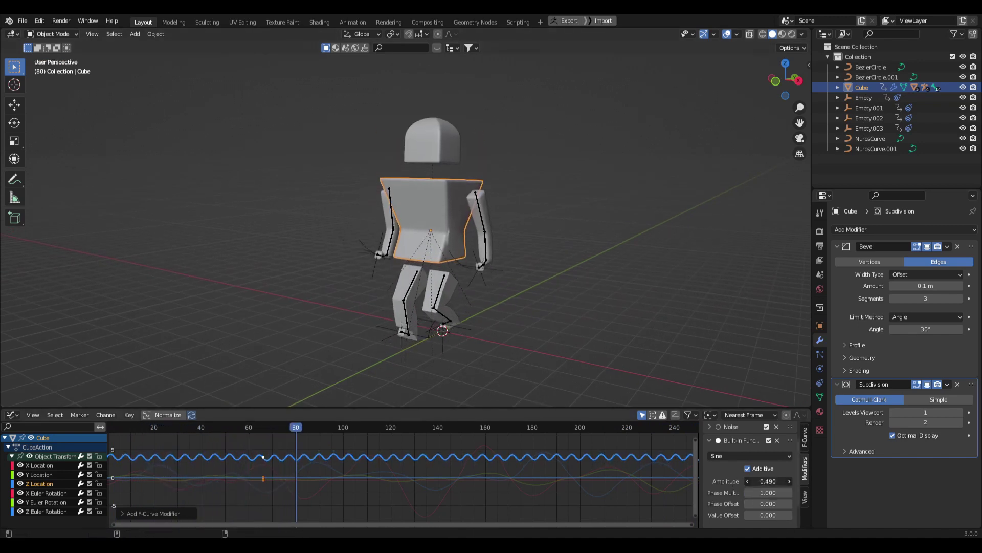
key(space)
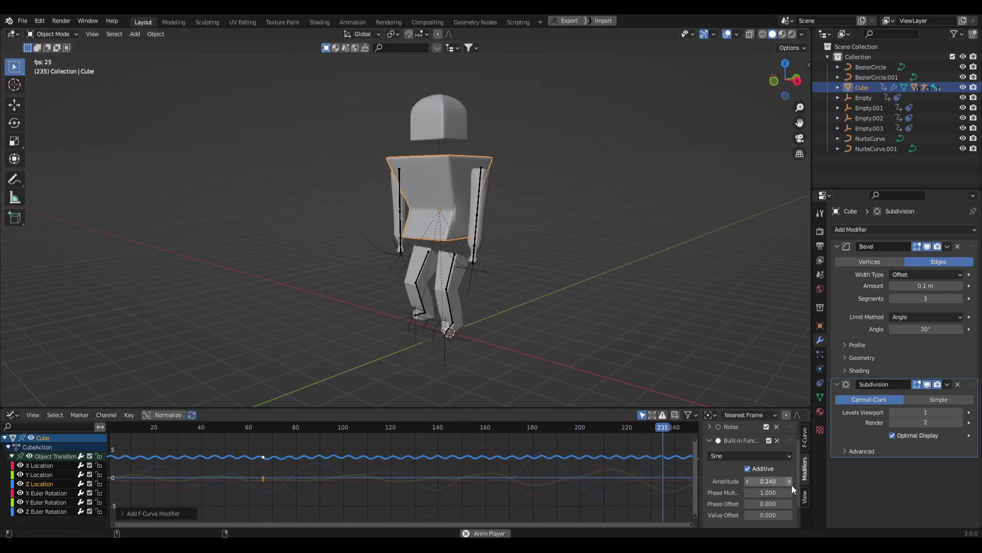
drag(768, 492, 737, 492)
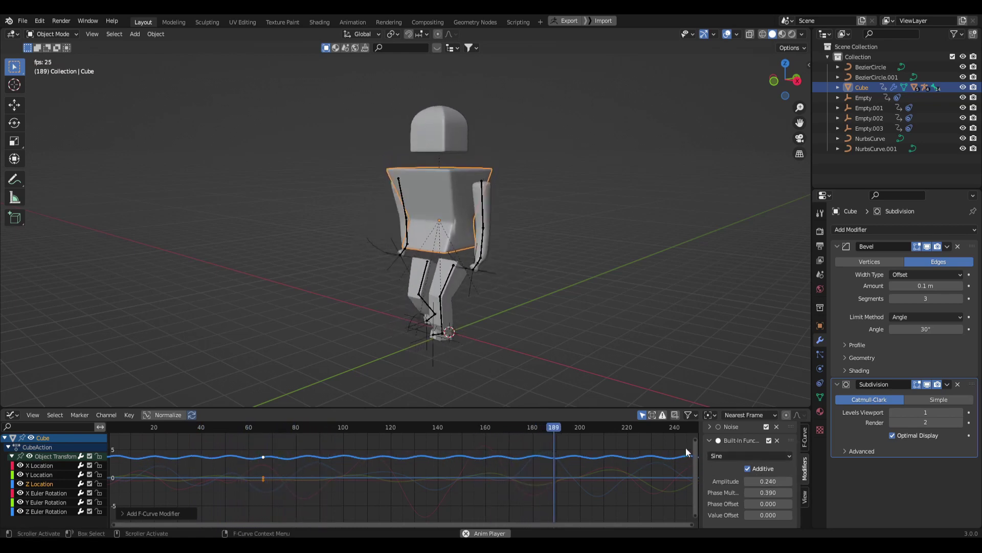
click(639, 243)
middle_drag(639, 244, 609, 251)
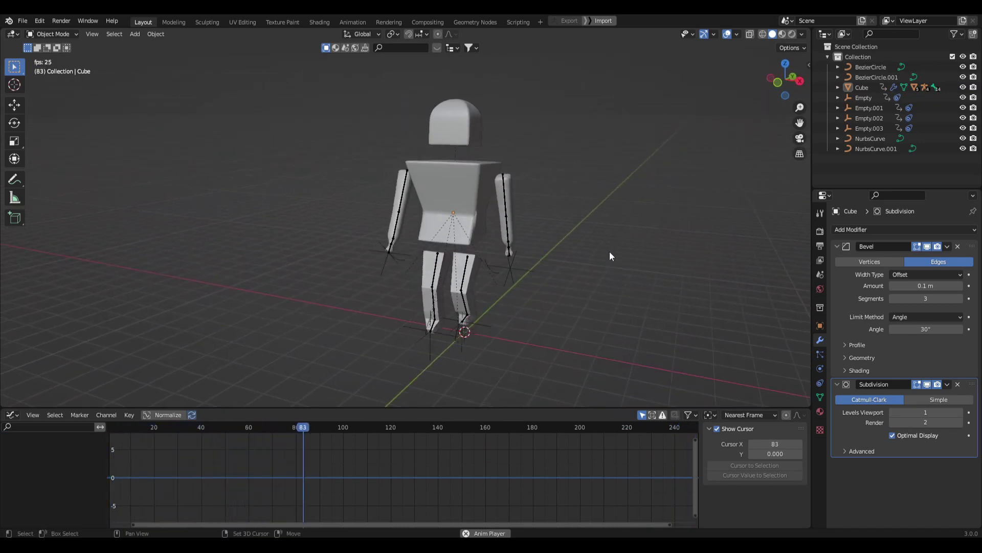
- Insert a location and rotation keyframe on the head and expand its transform channels
click(474, 186)
click(456, 121)
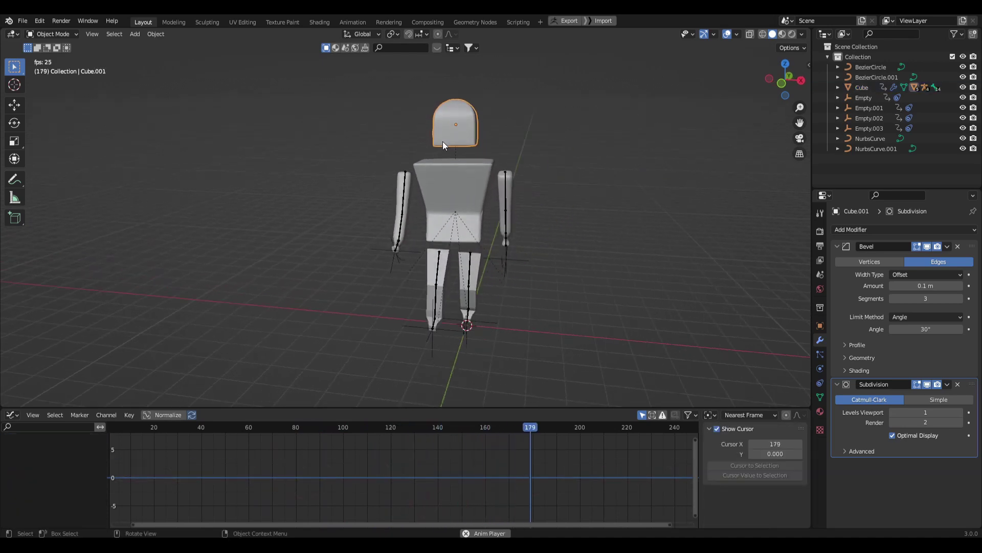
middle_drag(588, 179, 463, 177)
click(463, 200)
click(456, 121)
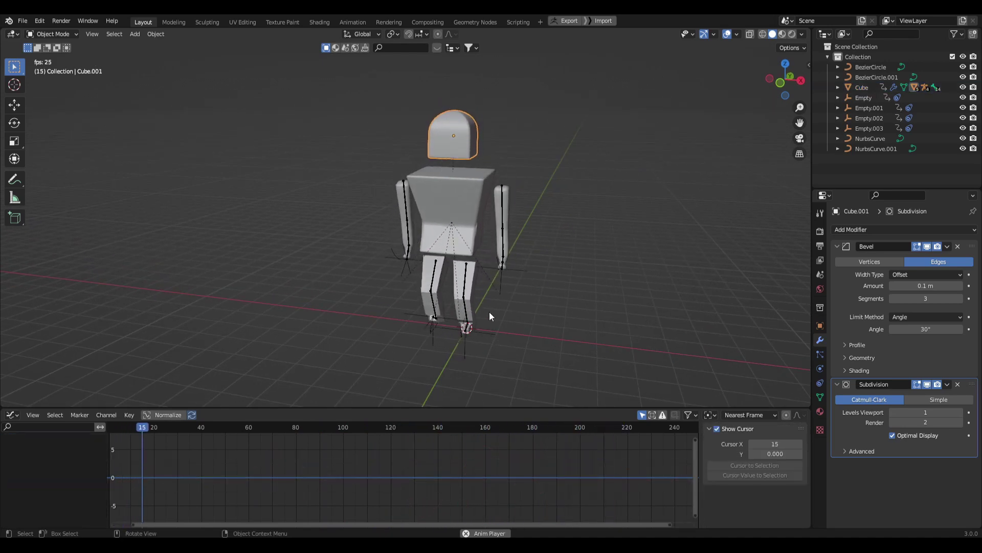
key(i)
click(609, 289)
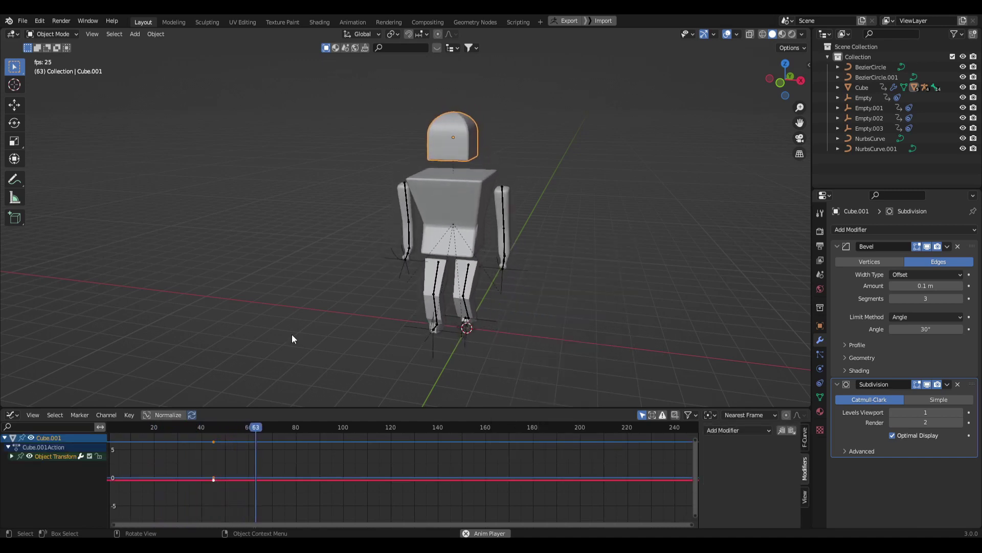
click(11, 456)
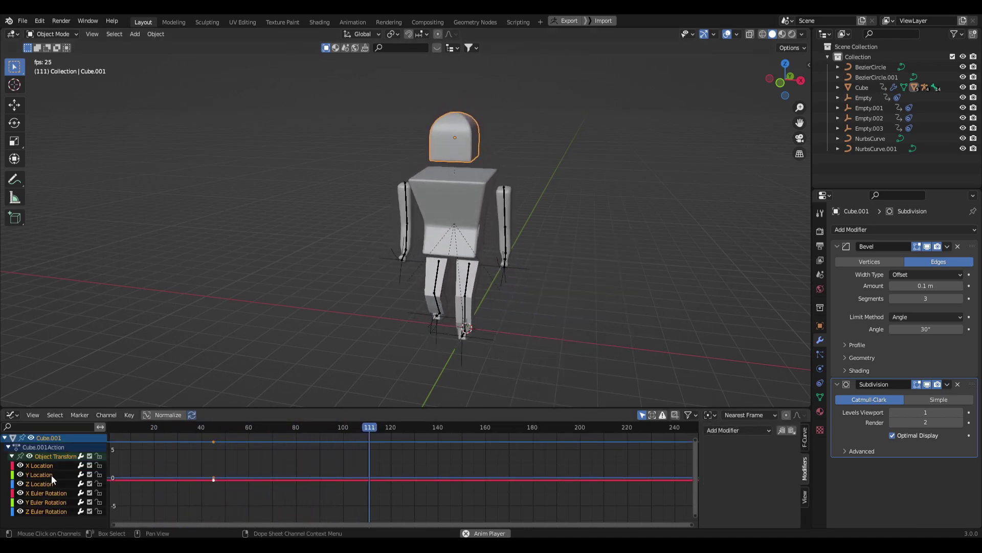
- Paste the copied noise onto the head's Z Euler Rotation curve and onto Y Euler Rotation with offset 88
click(42, 510)
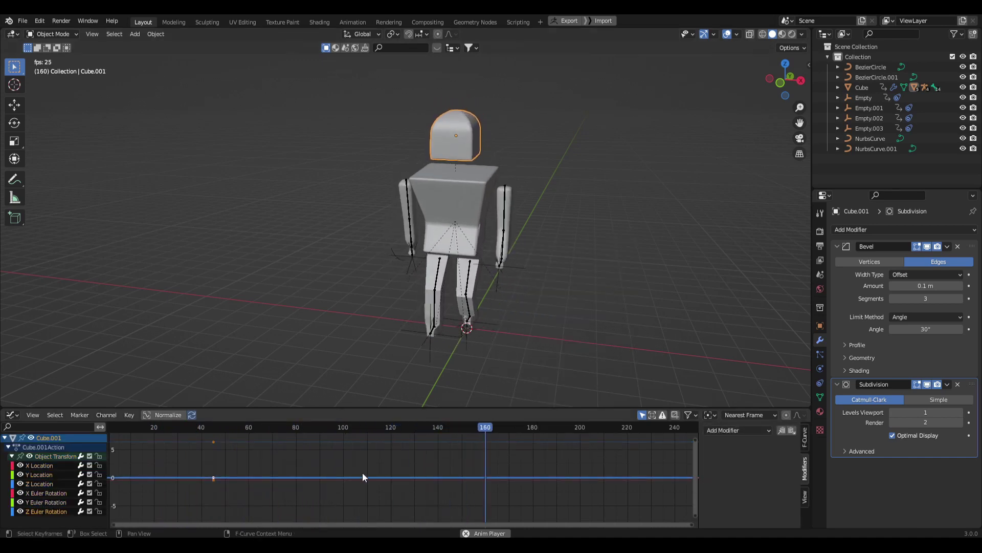
click(792, 430)
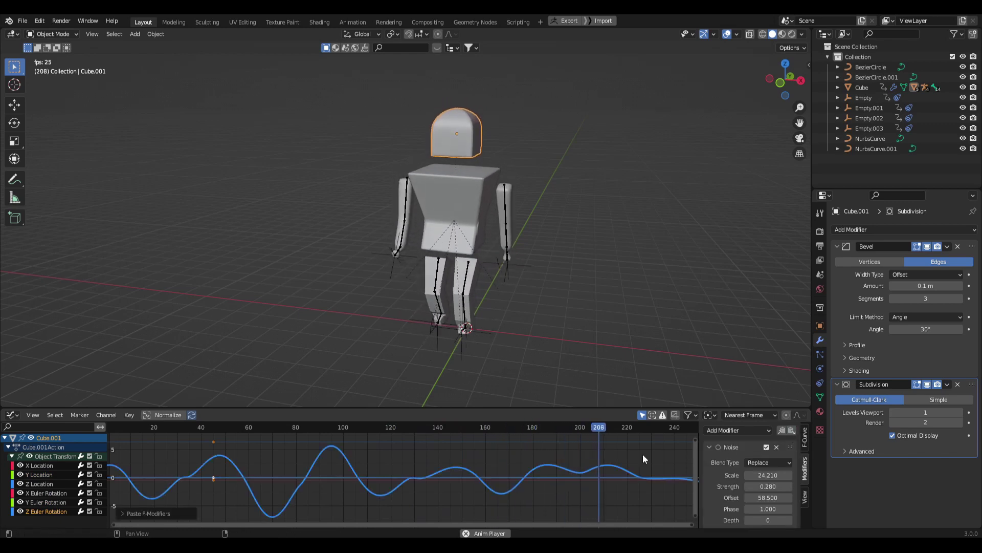
click(554, 476)
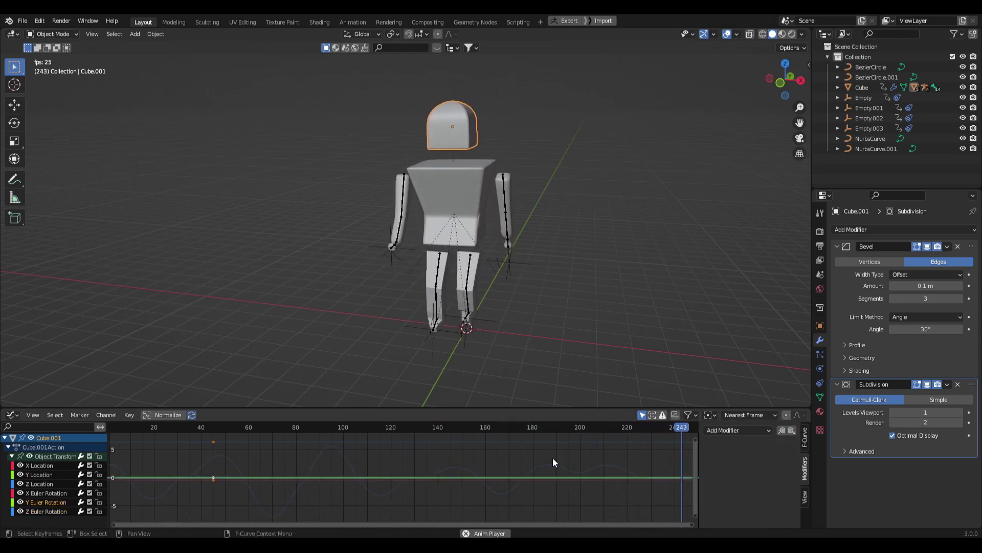
click(792, 430)
drag(767, 497, 798, 497)
- Paste the noise onto the head's X Euler Rotation with scale 23.73, strength 0.1 and offset 225.8, and set Y Euler Rotation's strength to 0.06
click(46, 492)
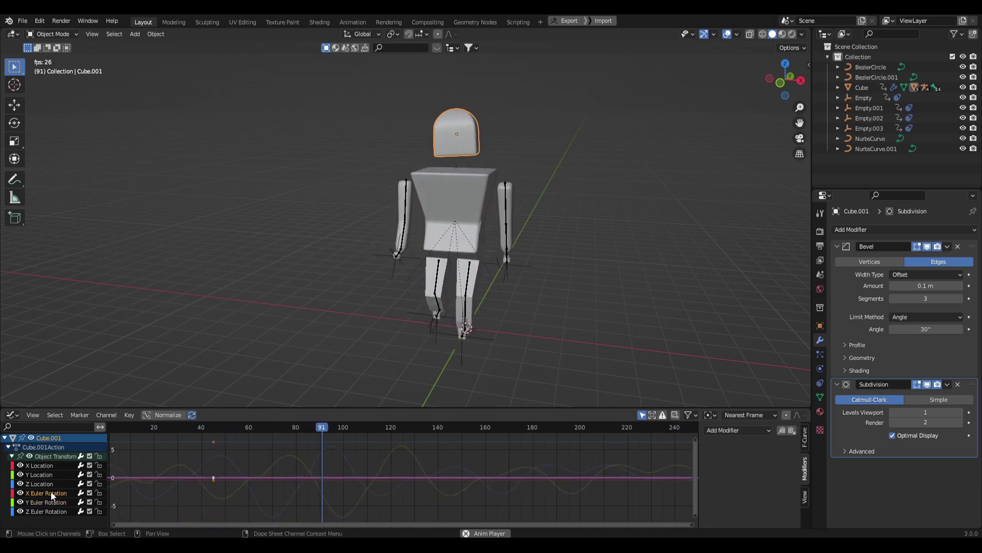
click(792, 429)
drag(768, 497, 938, 497)
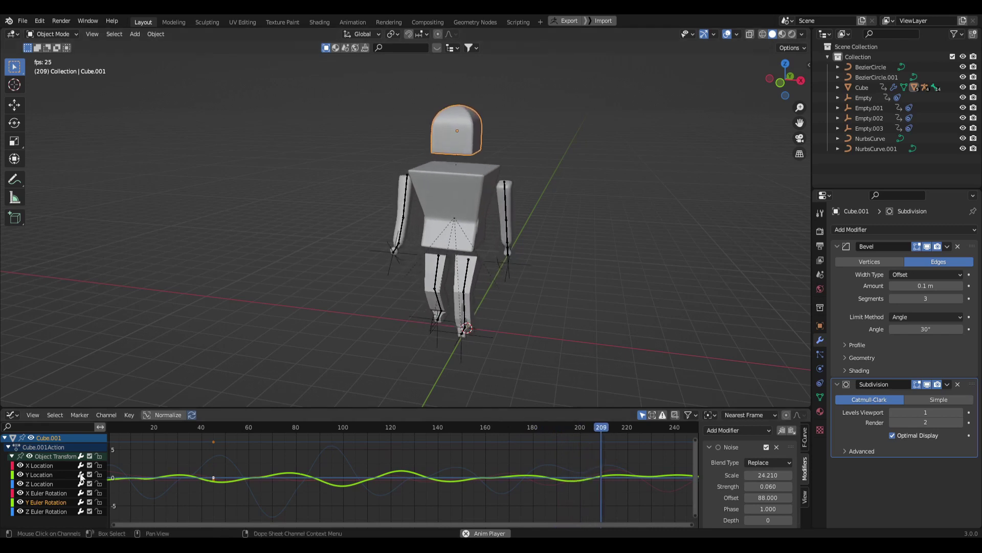
- Copy the noise from the head's X Euler Rotation curve to its Z Location curve
click(50, 484)
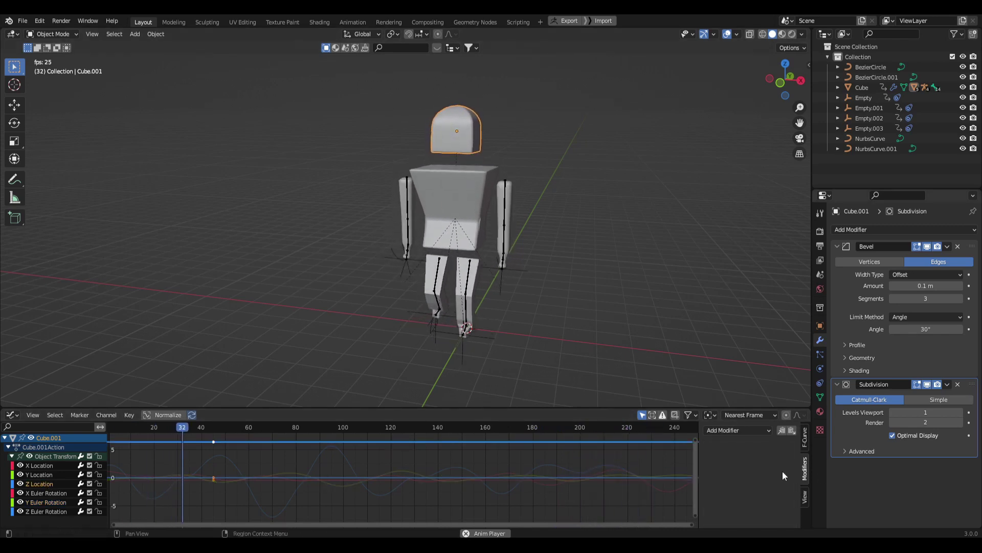
click(67, 493)
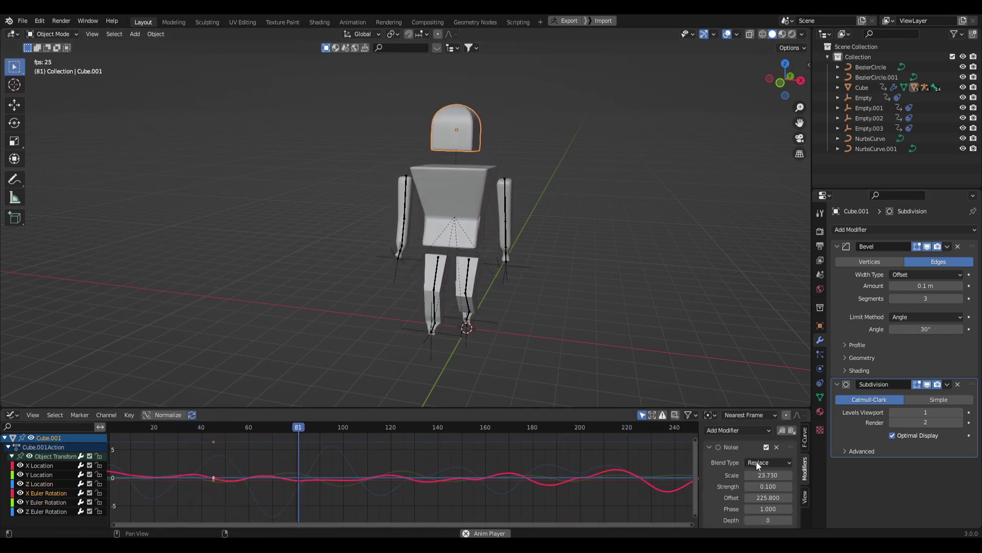
click(57, 484)
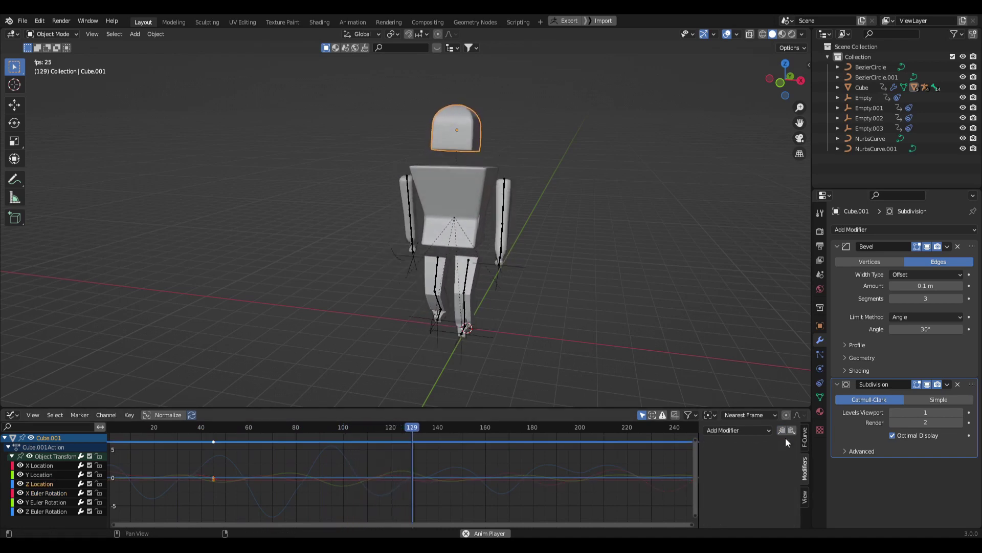
click(791, 431)
- Paste the noise onto the head's Y Location curve with a different offset and onto X Location, and deselect the head
click(40, 475)
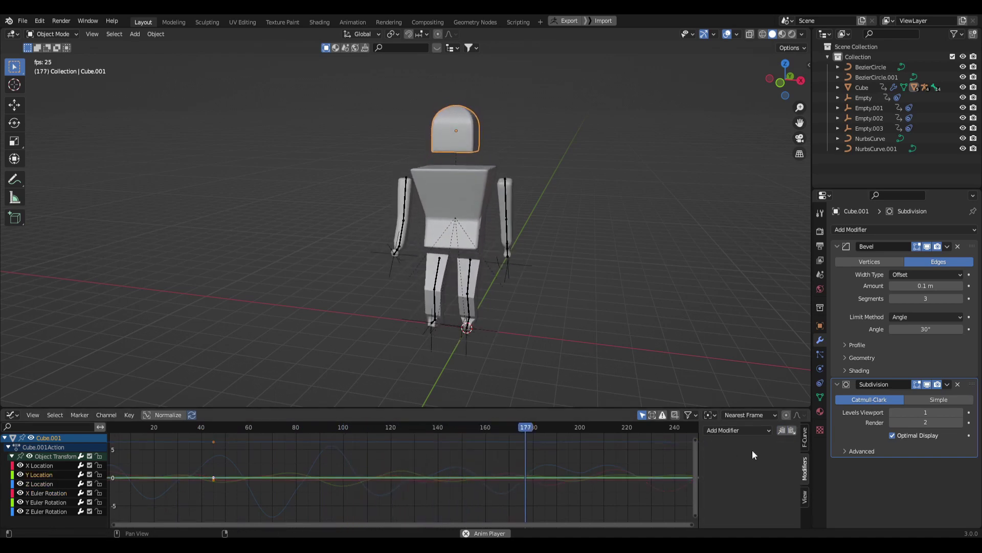
click(791, 430)
drag(768, 497, 873, 497)
click(41, 465)
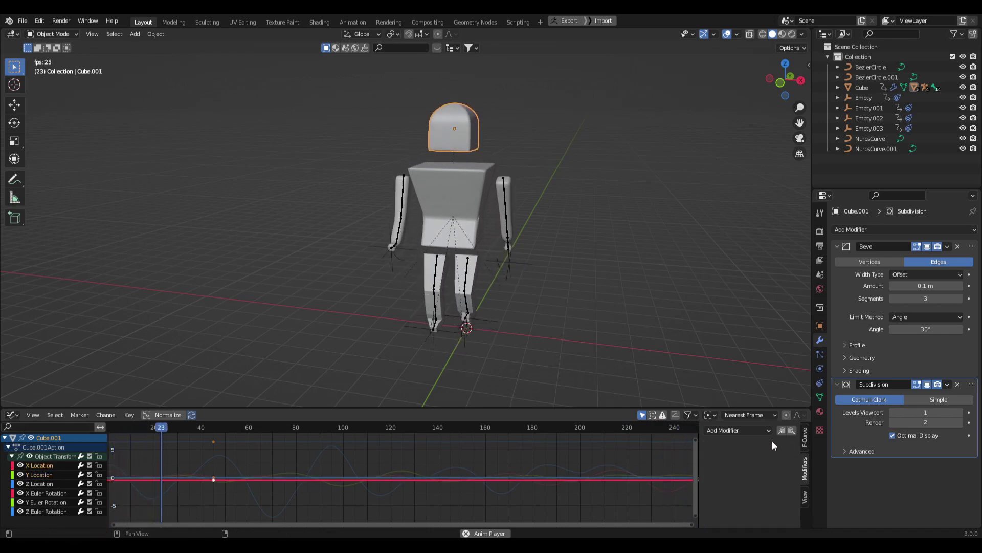
click(791, 430)
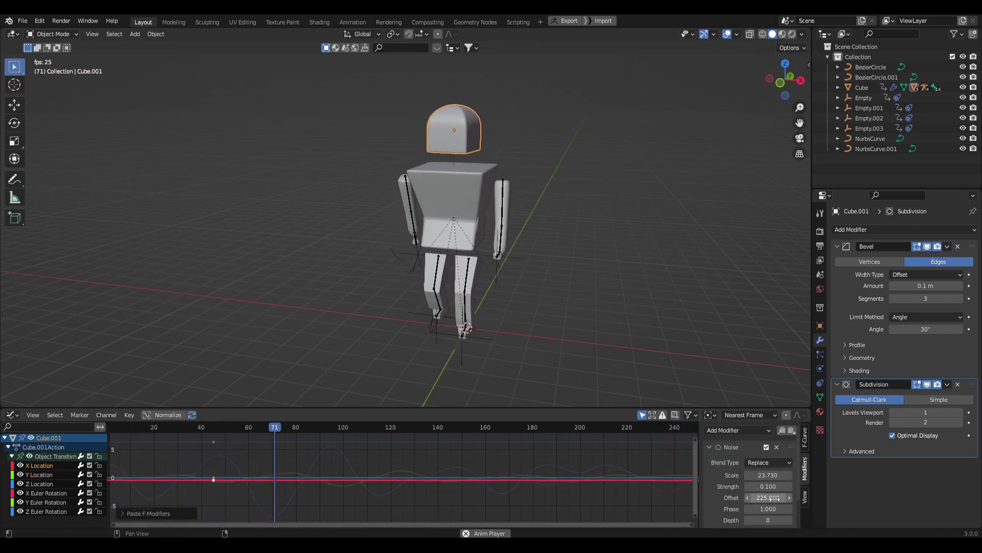
click(635, 218)
- Stop the playback and add a sphere empty at the world origin
middle_drag(587, 193, 599, 228)
key(Escape)
scroll(535, 223, up, 2)
key(shift+a)
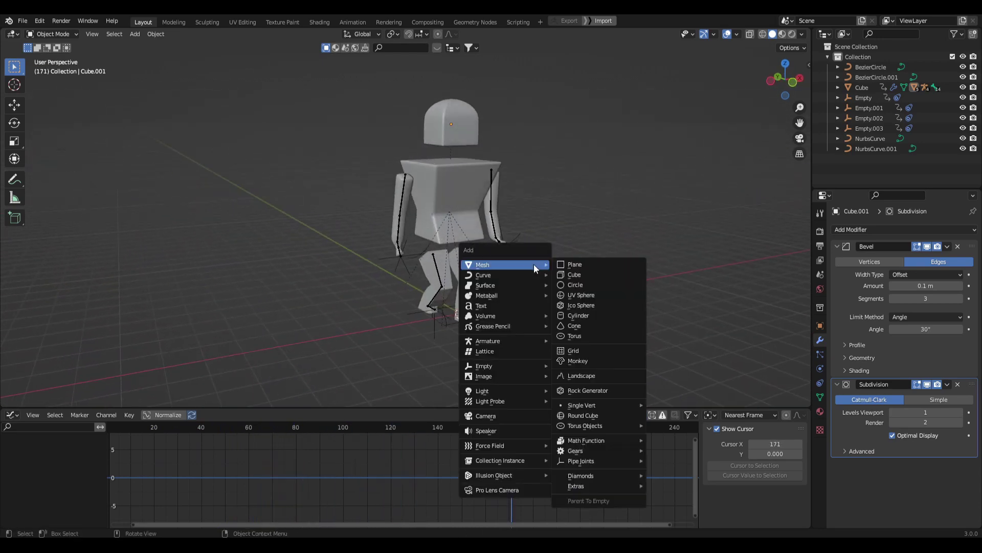
mouse_move(493, 366)
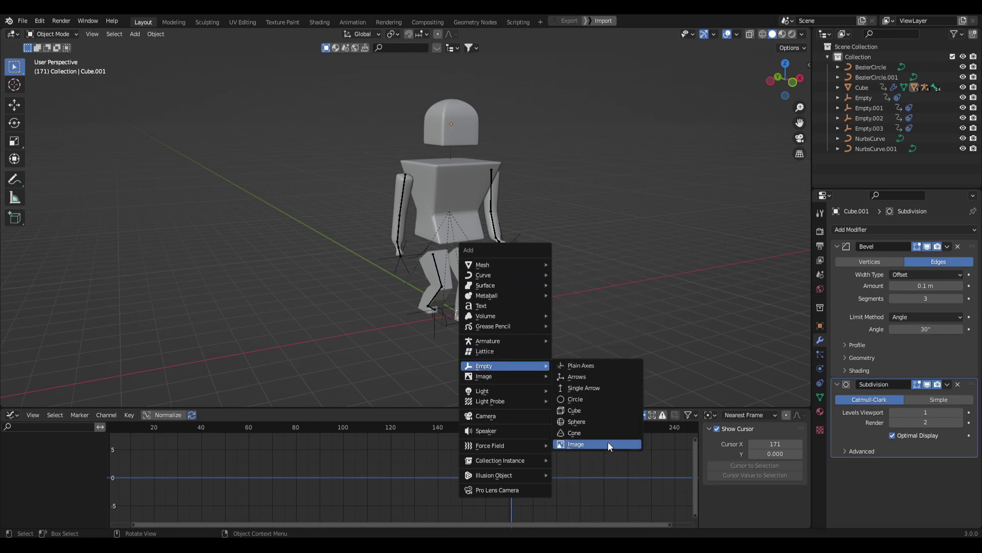
click(603, 420)
middle_drag(545, 343, 490, 319)
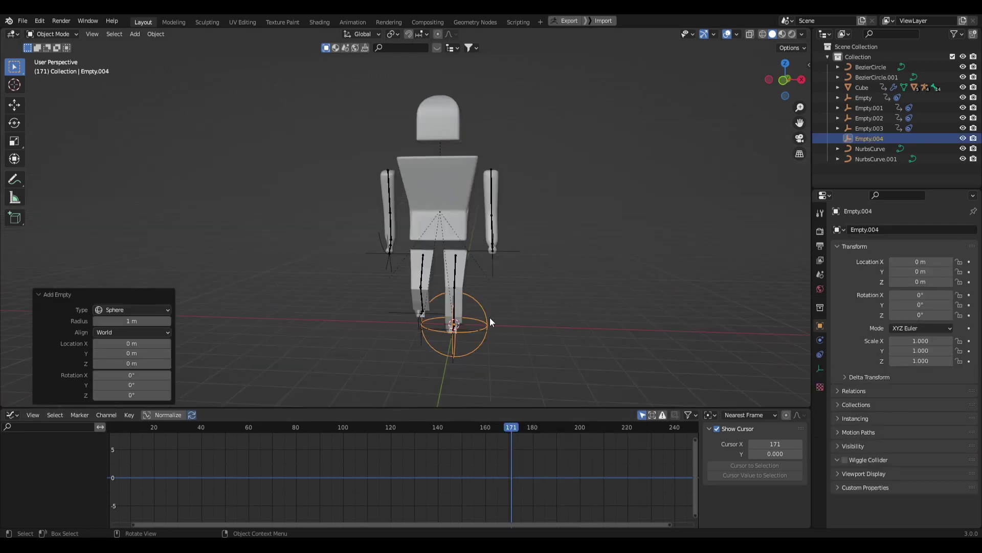
- Enlarge the sphere empty's display size until it is wider than the character
right_click(490, 313)
click(481, 313)
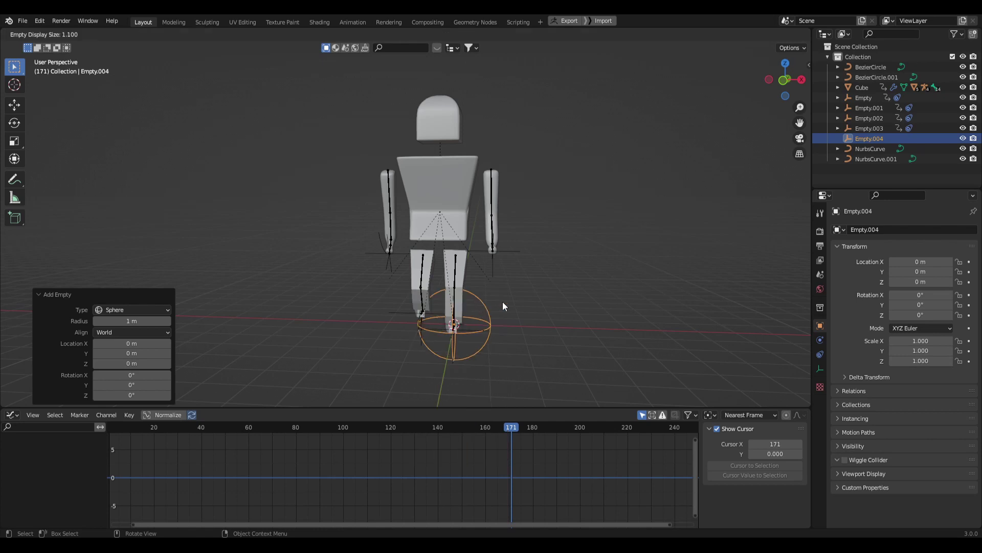
click(604, 284)
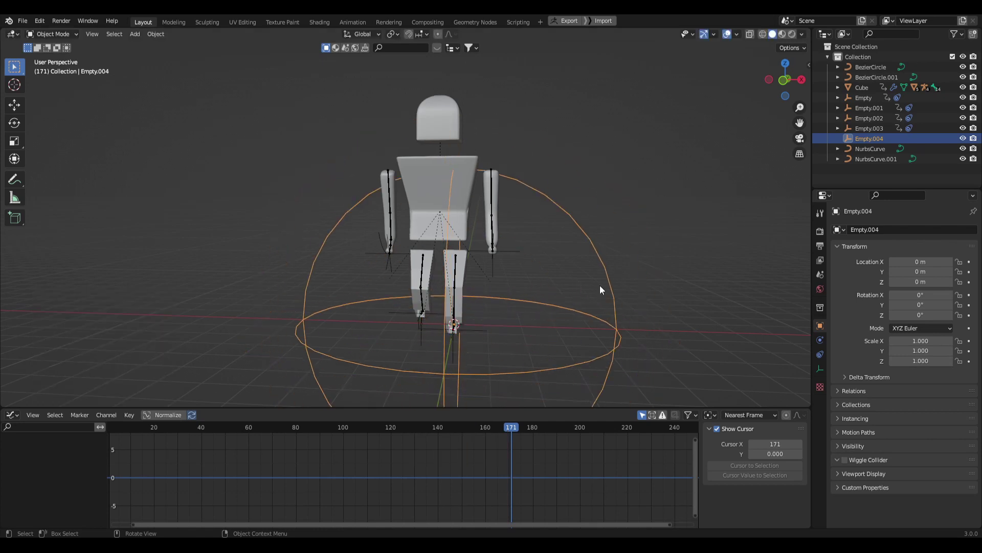
- Move the sphere empty up around the character to about X -0.40, Y 0.09, Z 2.57 m and deselect it
key(g)
click(604, 256)
mouse_move(598, 238)
middle_down()
mouse_move(577, 253)
mouse_move(482, 251)
mouse_move(595, 240)
middle_up()
click(607, 195)
- Parent the four limb guide curves and the torso to the sphere empty using the Object option
middle_drag(608, 190, 550, 193)
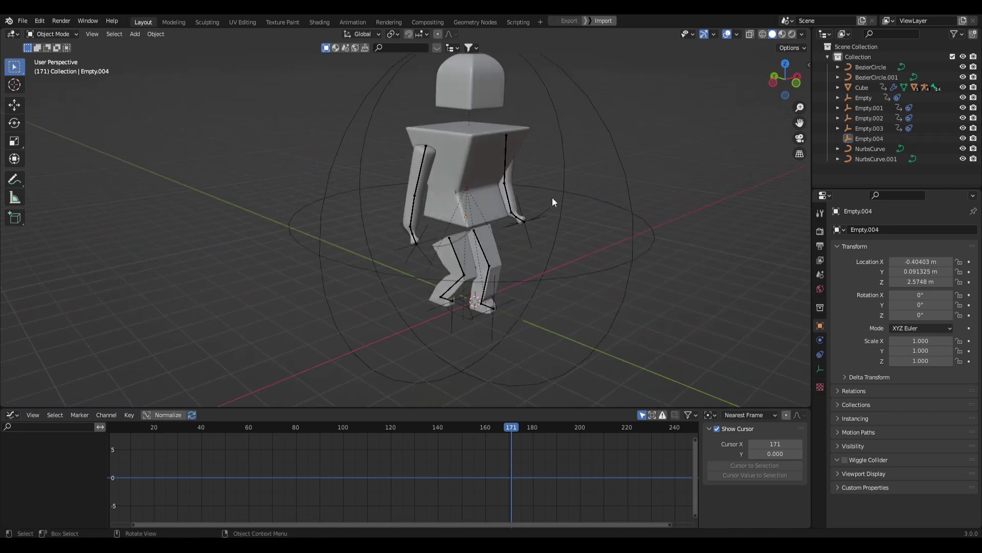
scroll(570, 238, up, 1)
click(454, 250)
middle_drag(455, 250, 468, 250)
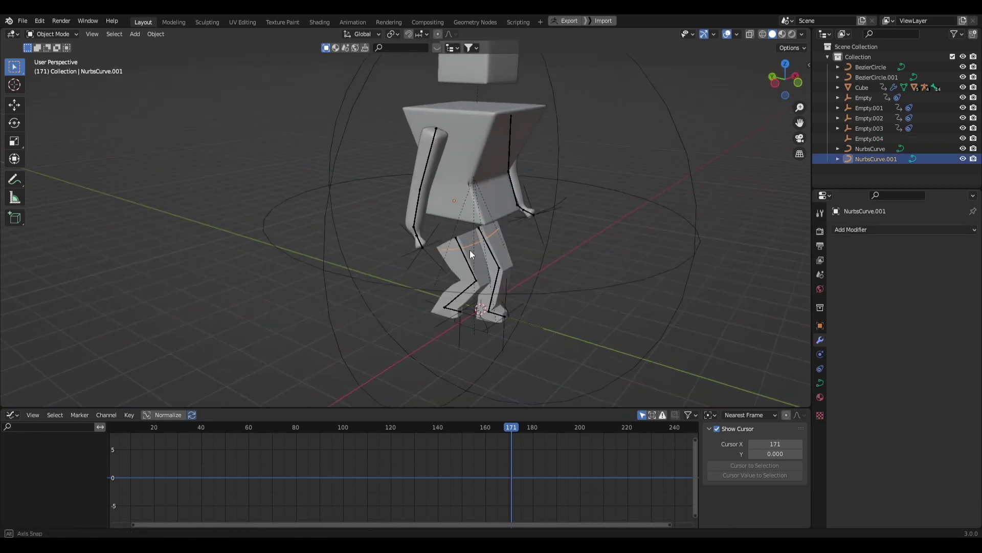
middle_drag(544, 246, 477, 209)
shift+click(359, 244)
shift+click(448, 276)
middle_drag(398, 235, 507, 211)
shift+click(486, 199)
scroll(468, 225, down, 3)
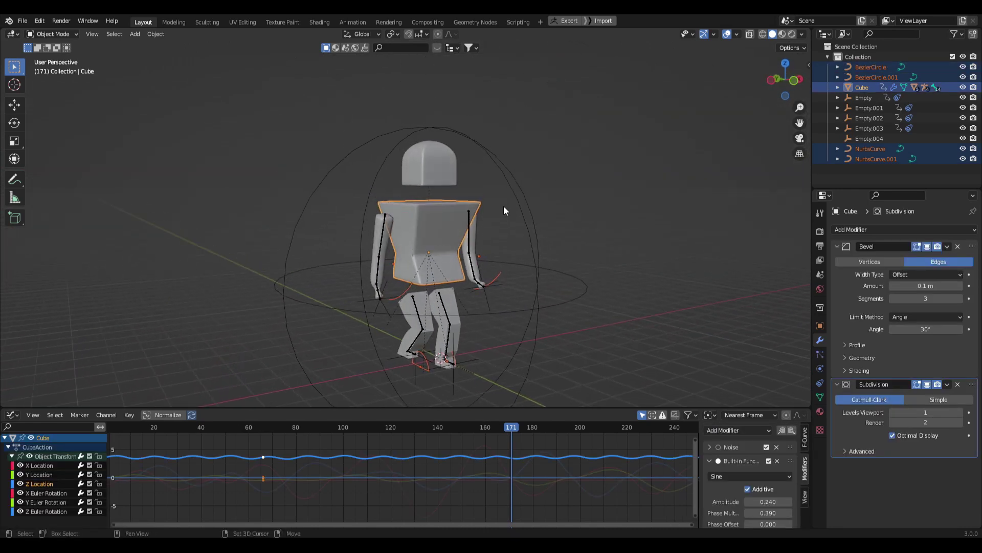
shift+click(508, 181)
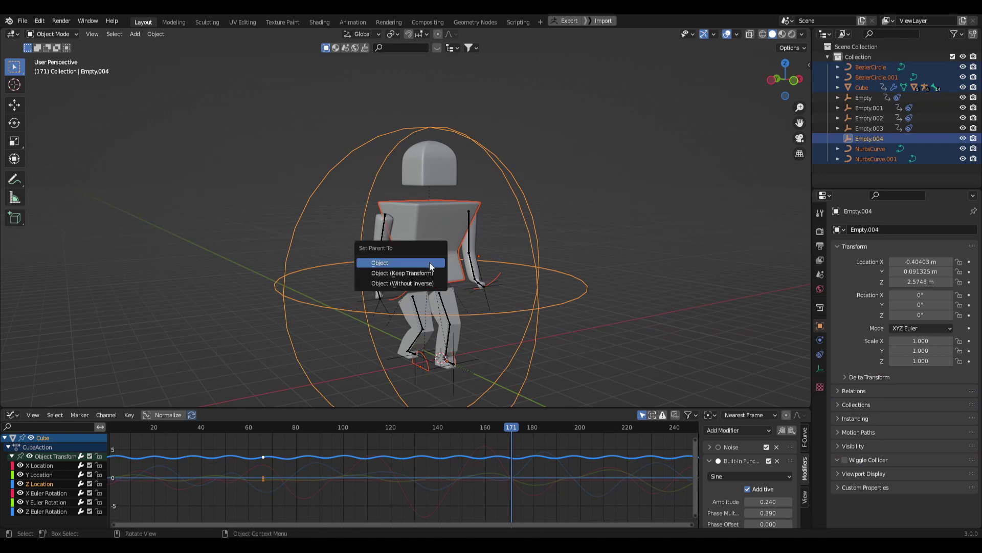
click(431, 264)
middle_drag(429, 265, 418, 227)
scroll(484, 191, down, 3)
- Select only the sphere empty, play the animation and try moving the whole character along the Y axis
click(570, 196)
click(515, 252)
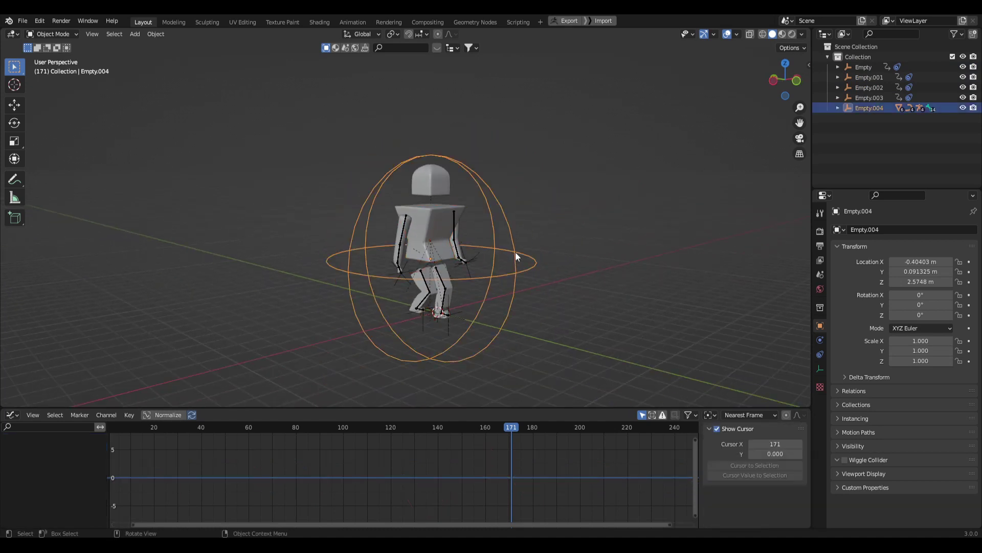
middle_drag(515, 252, 550, 257)
key(space)
key(g)
key(y)
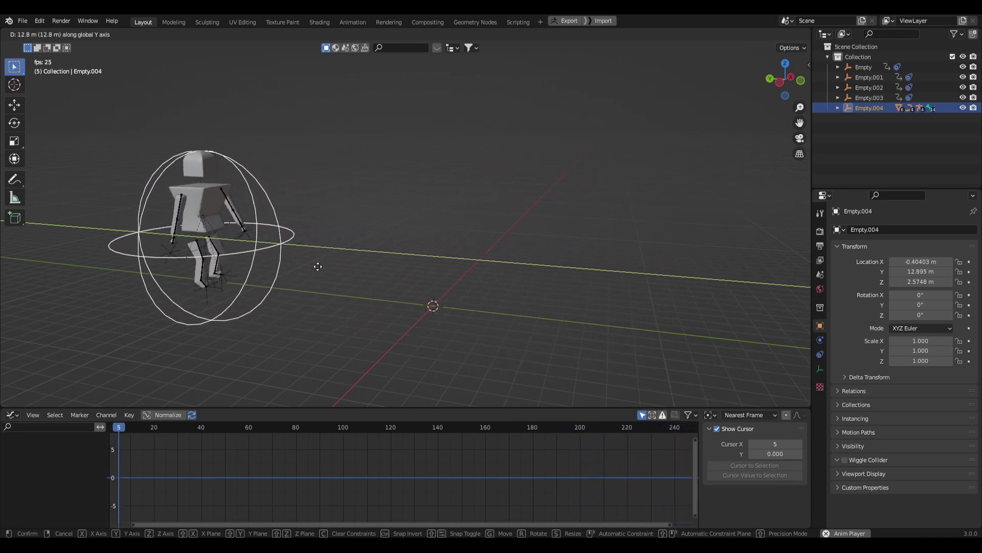
right_click(552, 294)
middle_drag(552, 296, 571, 229)
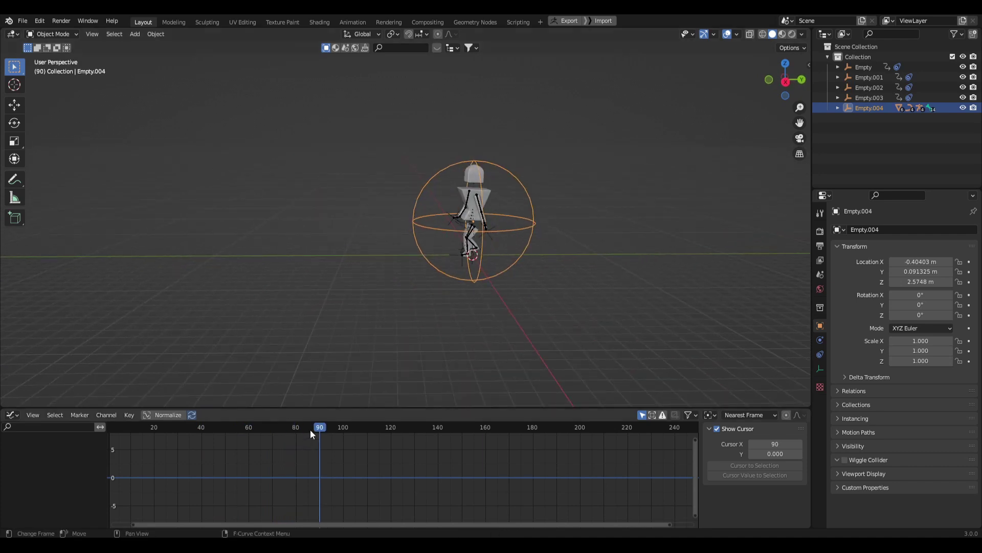
- Insert a Location & Rotation keyframe on the sphere empty at frame 1
scroll(287, 344, down, 1)
shift+middle_drag(294, 342, 359, 337)
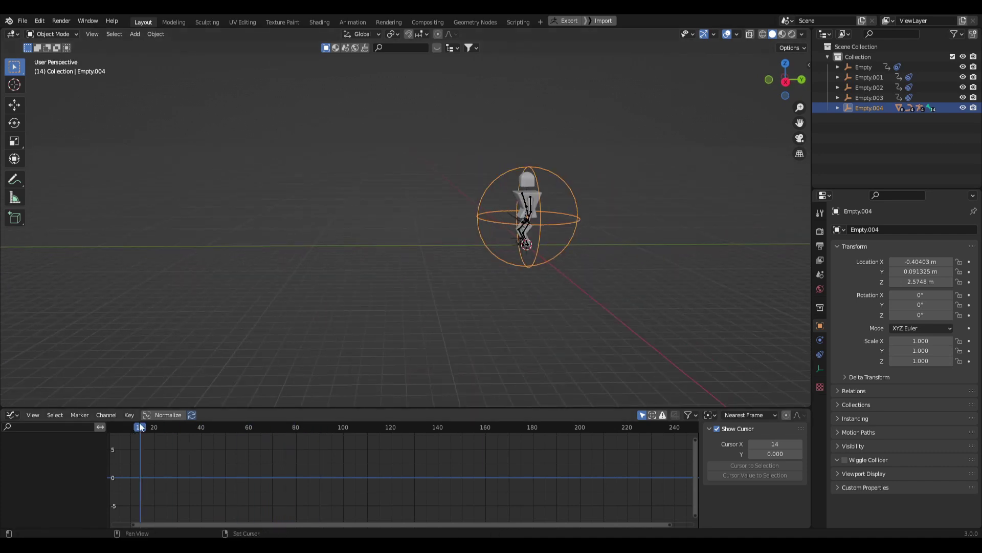
key(shift+Left)
key(i)
click(560, 295)
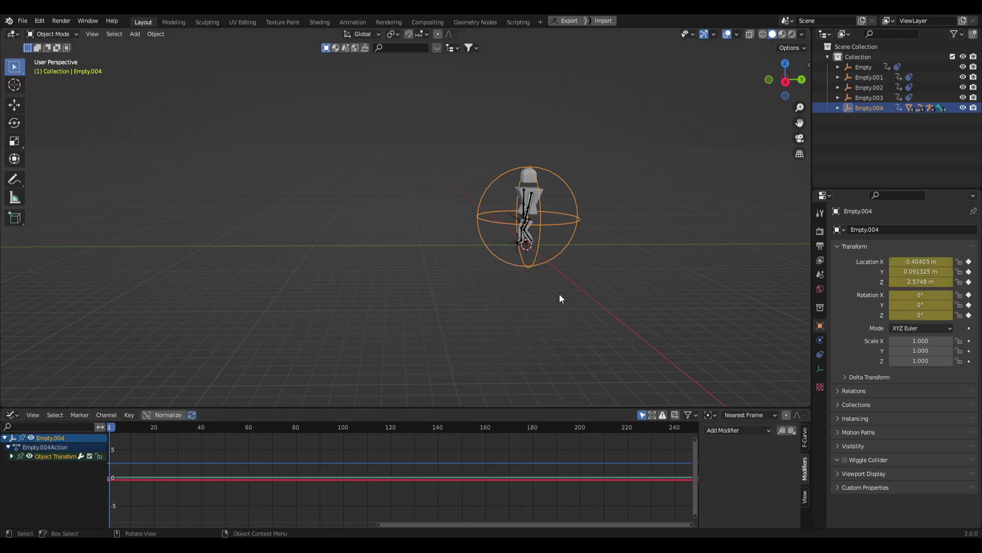
- At frame 181, move the sphere empty about -60.25 m along Y and insert a Location & Rotation keyframe
click(534, 451)
scroll(533, 252, down, 3)
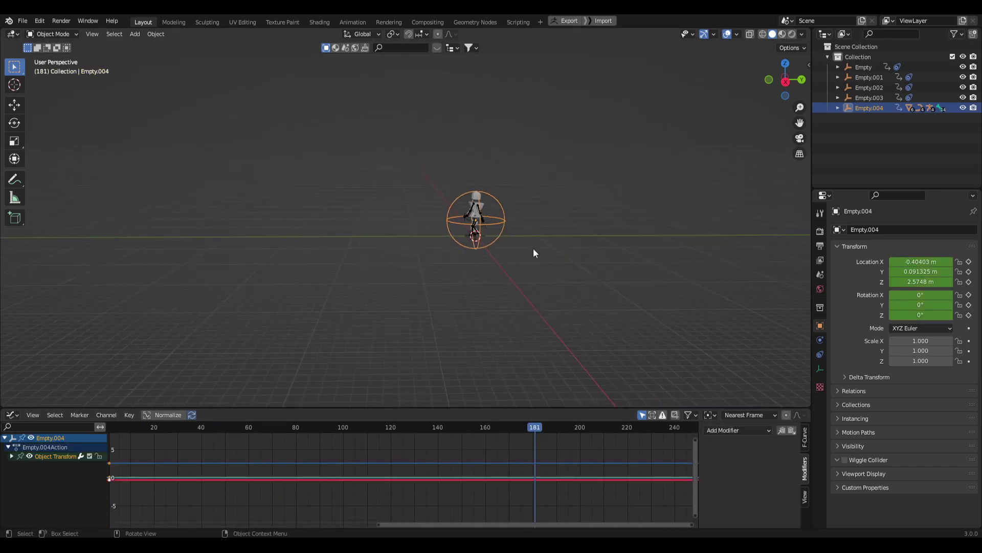
click(160, 239)
shift+middle_drag(256, 262, 402, 271)
key(i)
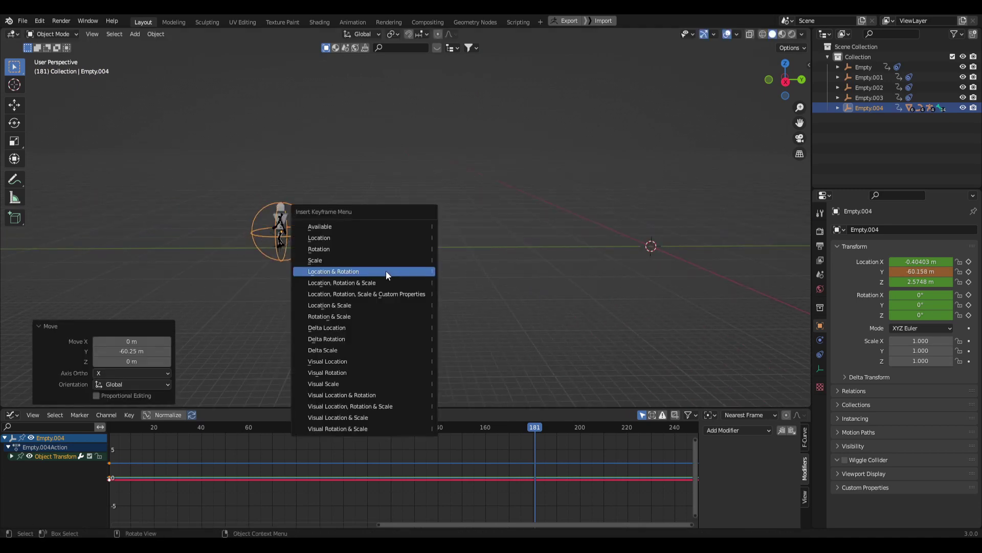
click(409, 271)
- Play the forward walk without overlays, then restore them and check the feet against the ground around frames 98 to 118
key(space)
click(605, 269)
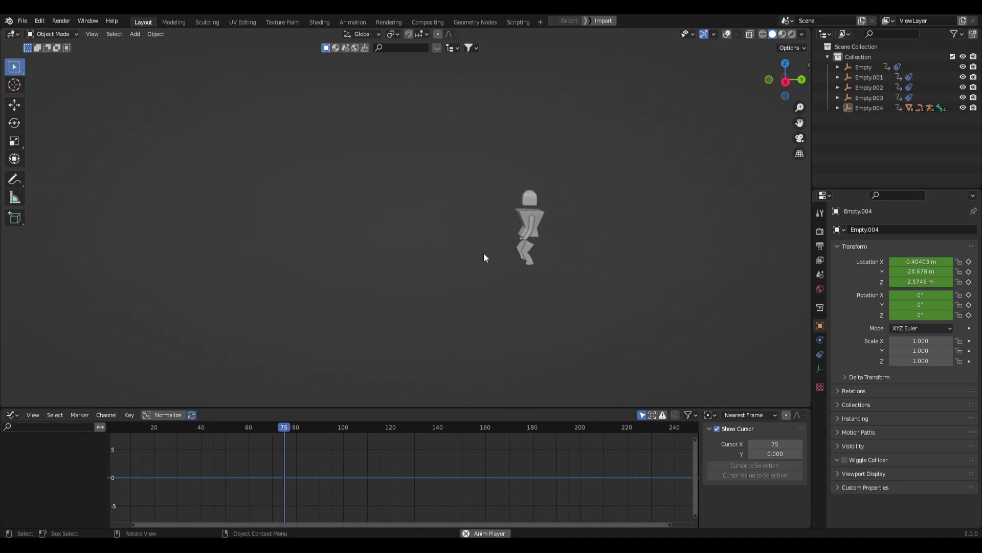
key(shift+alt+z)
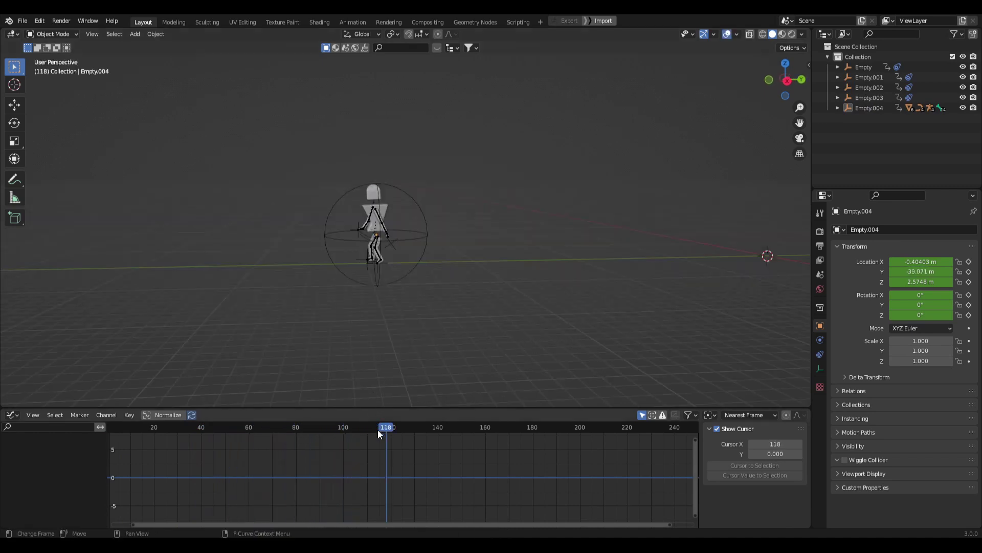
scroll(474, 322, up, 6)
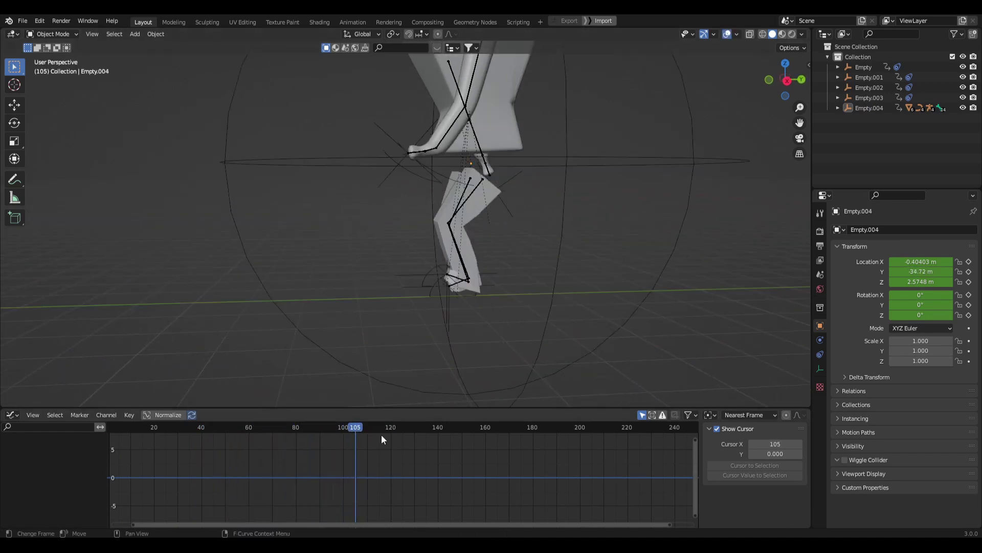
drag(357, 429, 340, 429)
drag(339, 429, 335, 429)
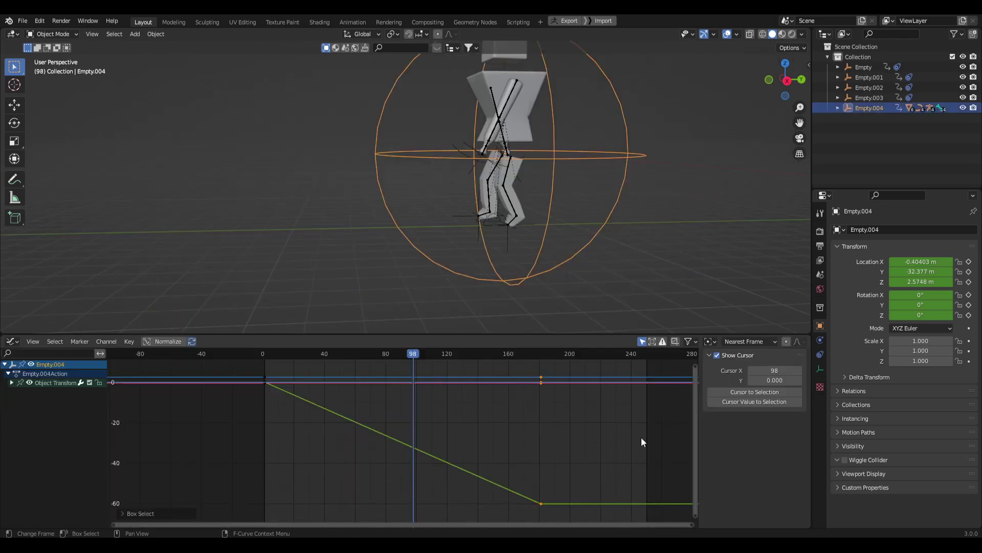
- Shift the sphere empty's end keyframes along the time axis to about frame 200, checking with playback, and deselect the empty
key(g)
key(x)
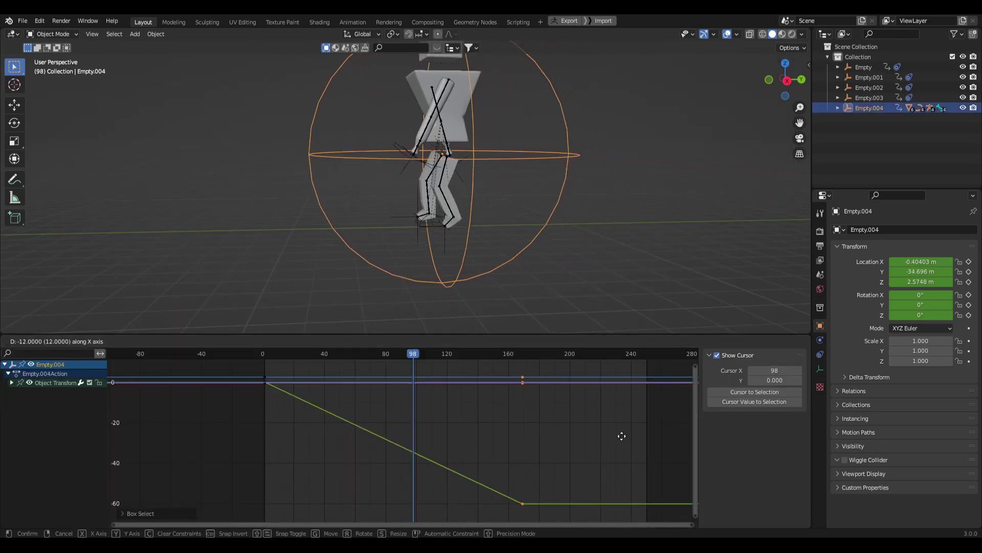
click(620, 436)
key(space)
key(space)
key(g)
key(x)
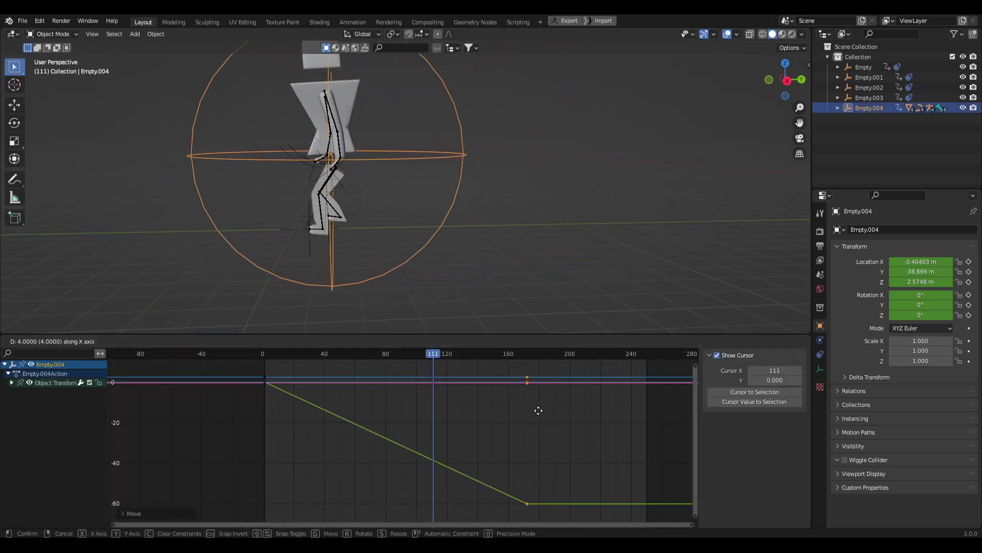
click(578, 410)
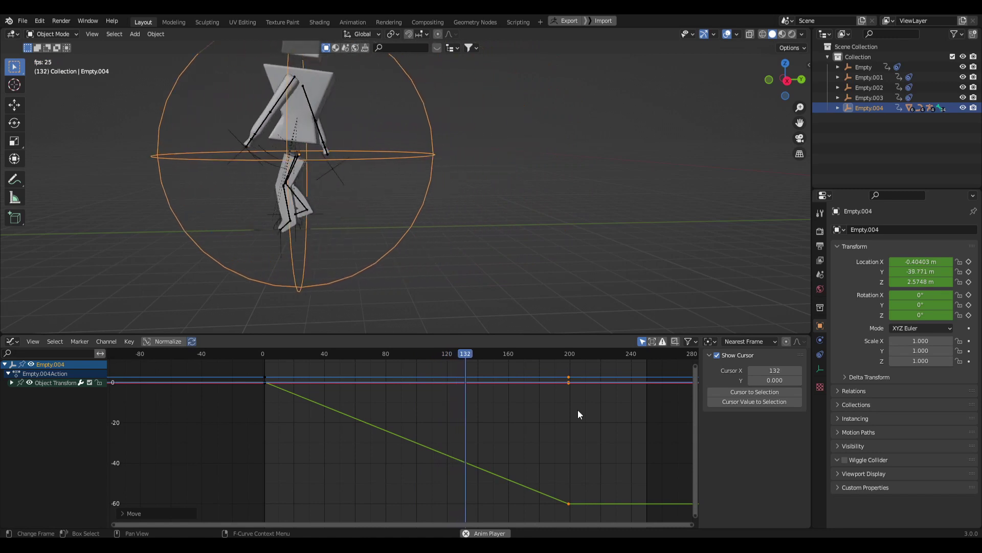
middle_drag(562, 437, 575, 450)
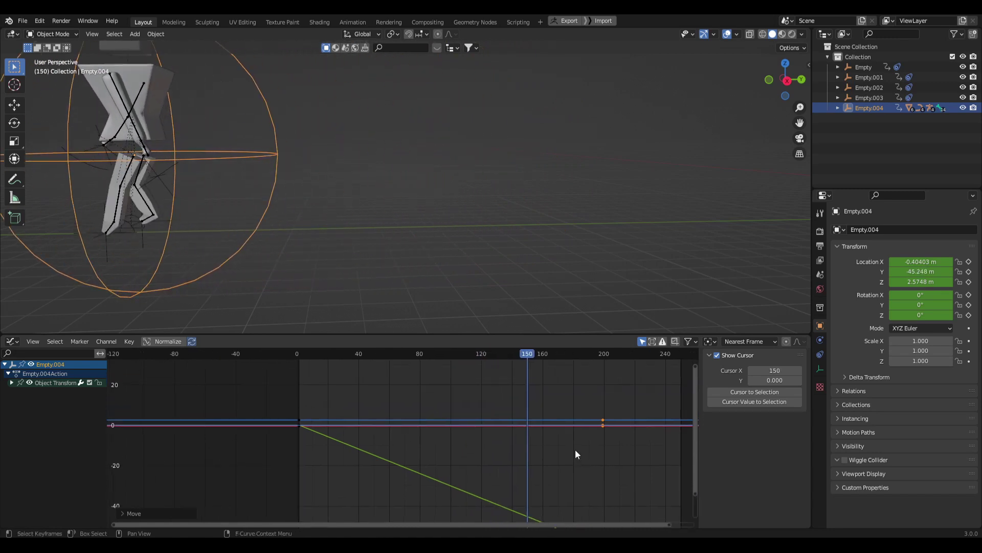
scroll(440, 293, down, 5)
click(462, 267)
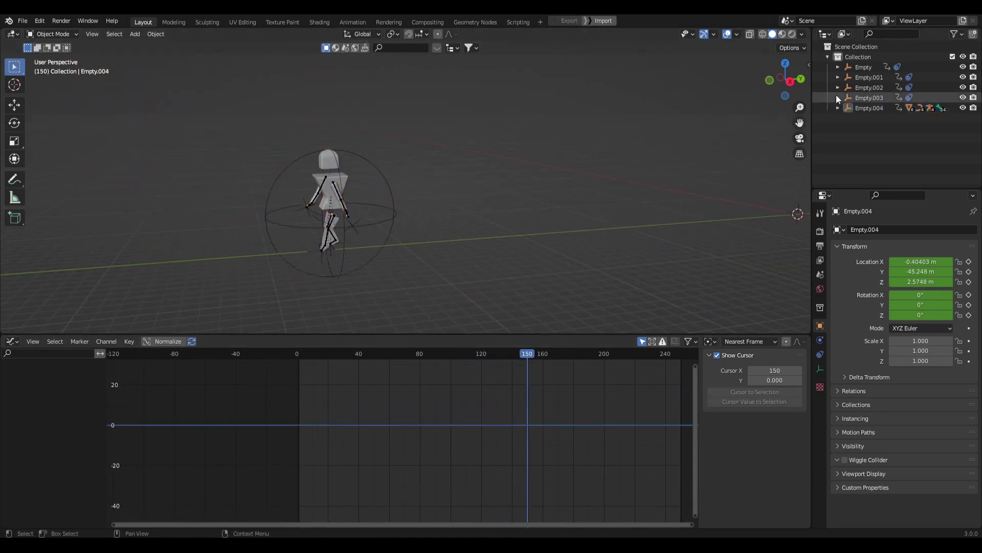
- Collapse the character's collection and rename it Walking Animation
click(828, 58)
click(858, 57)
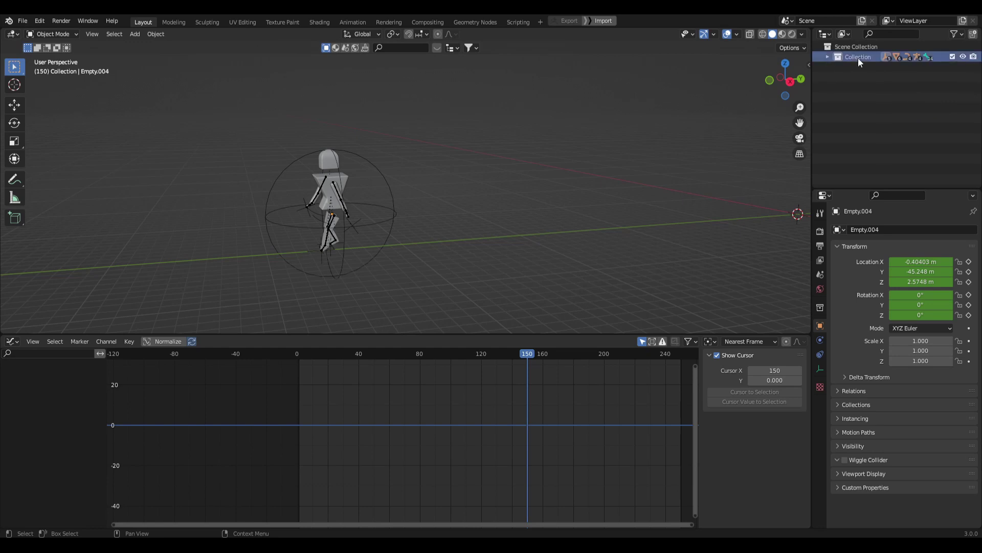
double_click(858, 58)
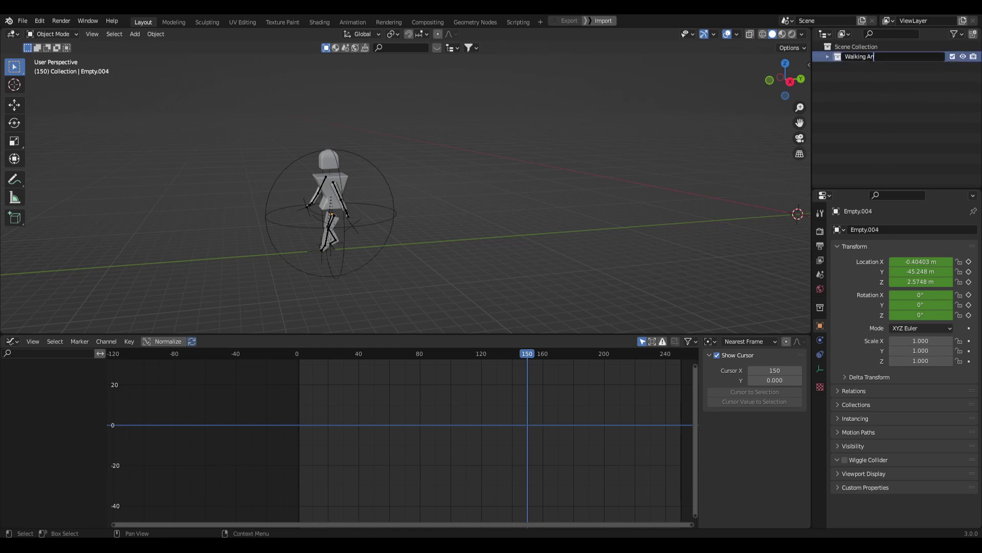
shift+middle_drag(500, 198, 555, 186)
key(ctrl+a)
shift+middle_drag(498, 159, 509, 149)
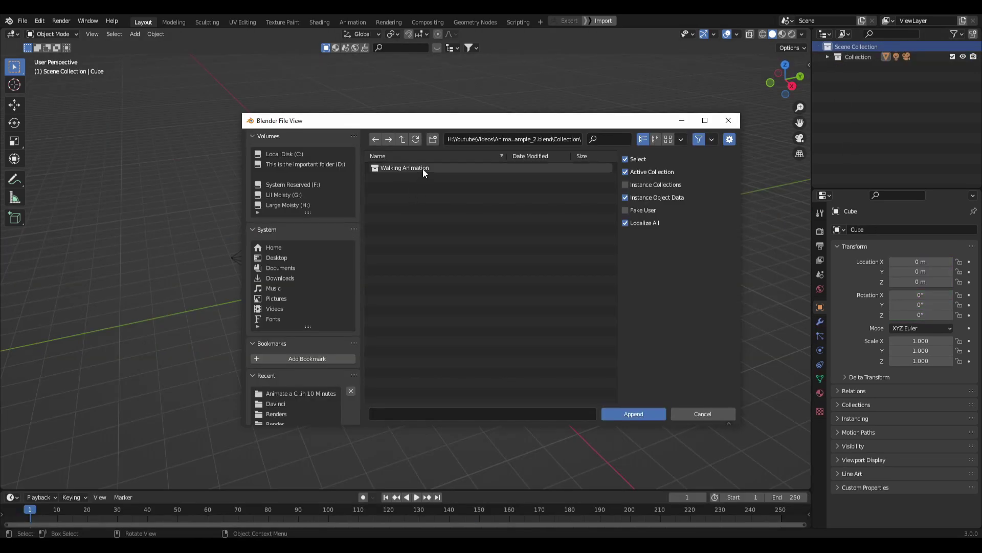
- Append the Walking Animation collection to the new scene, play its animation and deselect the appended objects
click(422, 168)
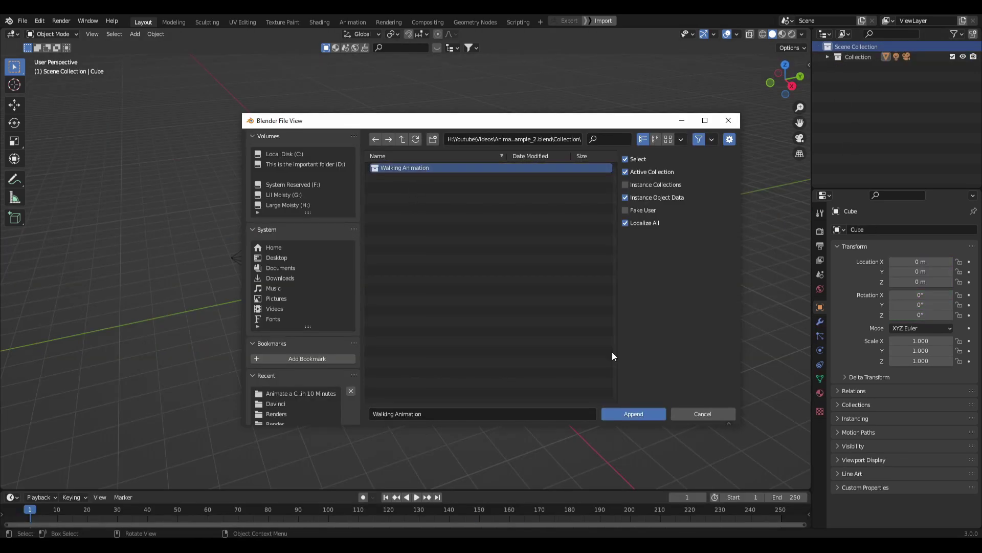
click(659, 413)
scroll(513, 308, down, 4)
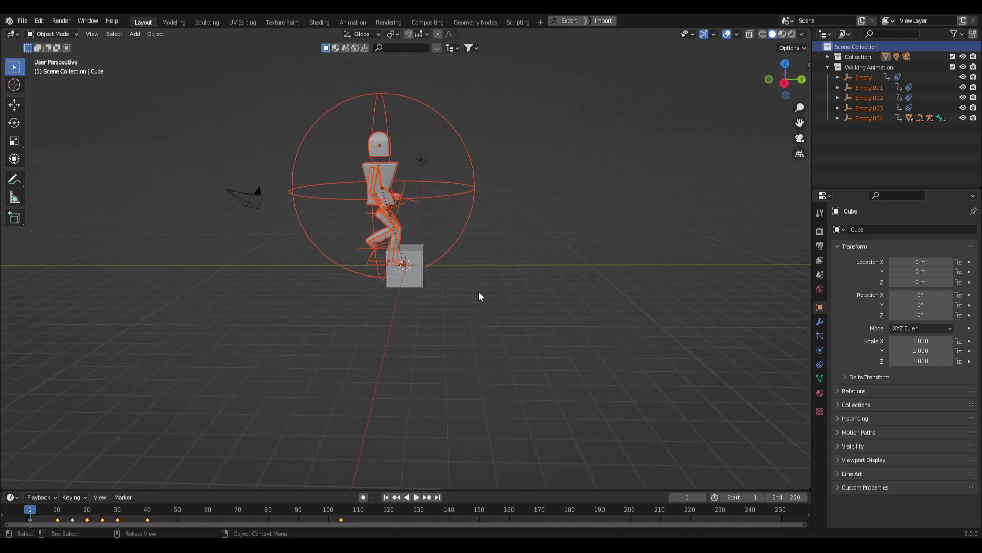
key(space)
click(621, 328)
scroll(622, 327, down, 3)
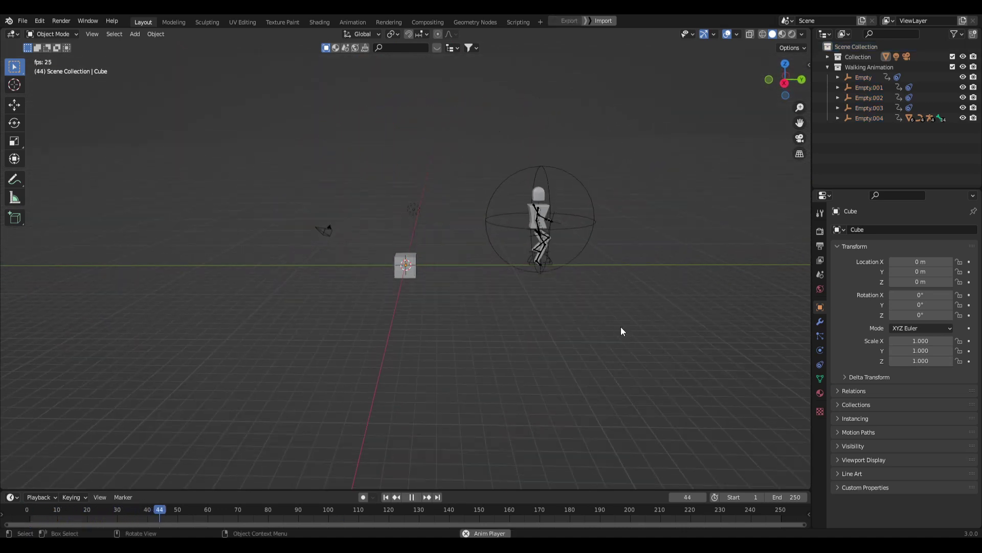